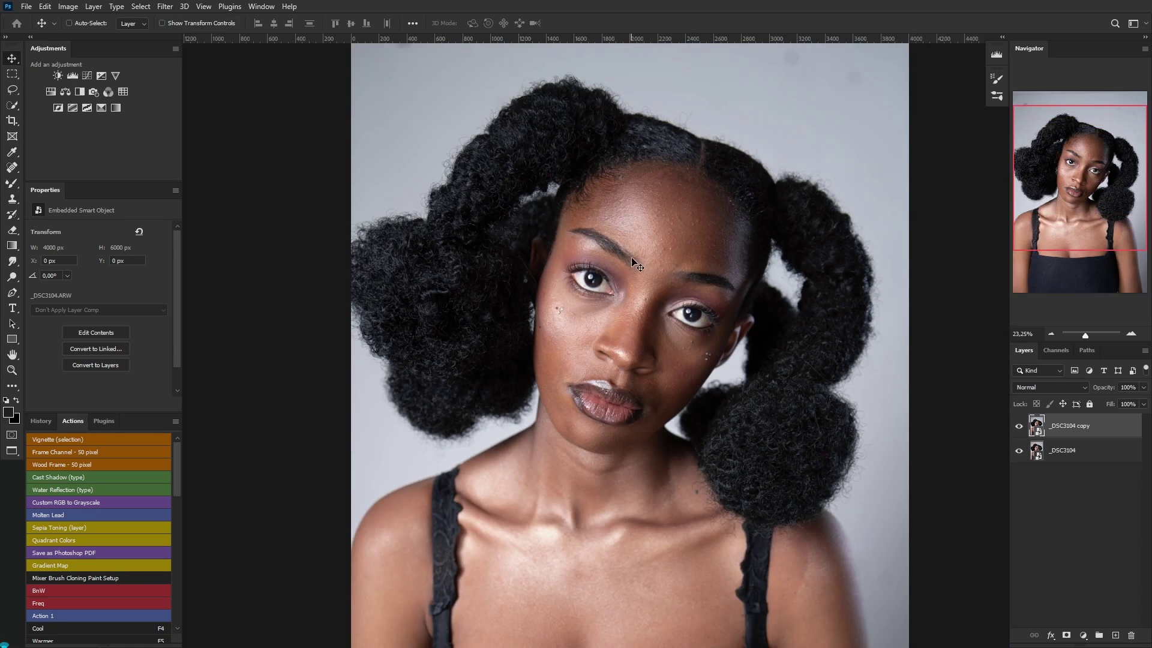
# - Select the Mixer Brush tool from the brush tool group for retouching the portrait's skin
pyautogui.scroll(5, 633, 257)
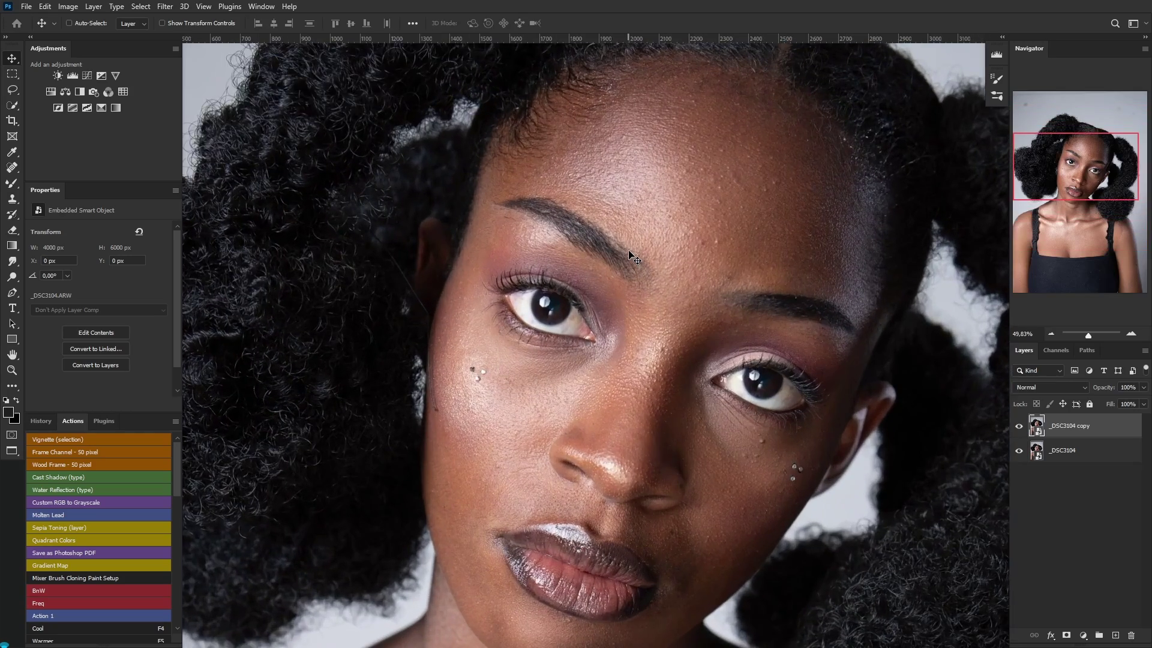
pyautogui.scroll(2, 633, 256)
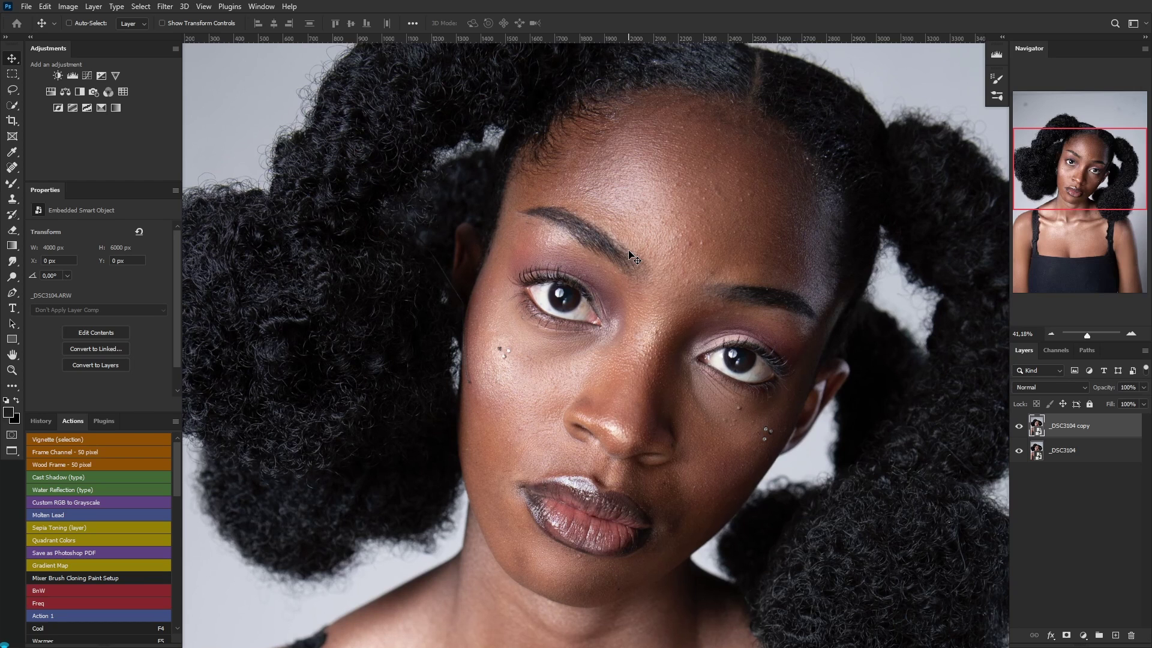
pyautogui.scroll(2, 631, 255)
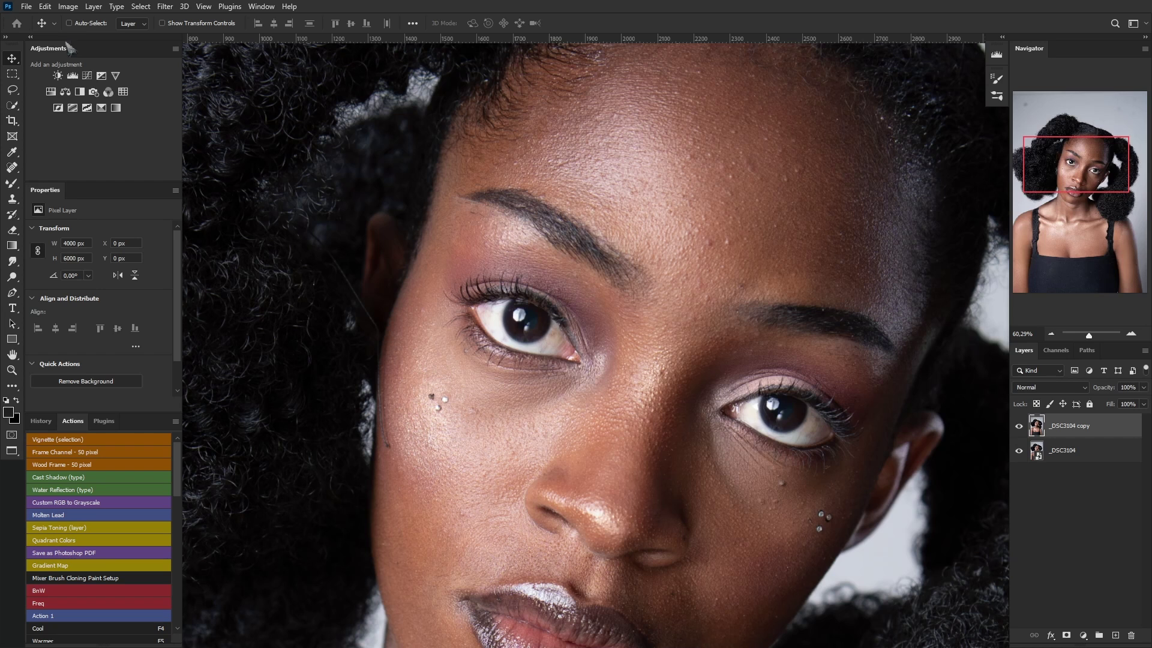
pyautogui.moveTo(63, 46); pyautogui.dragTo(73, 55)
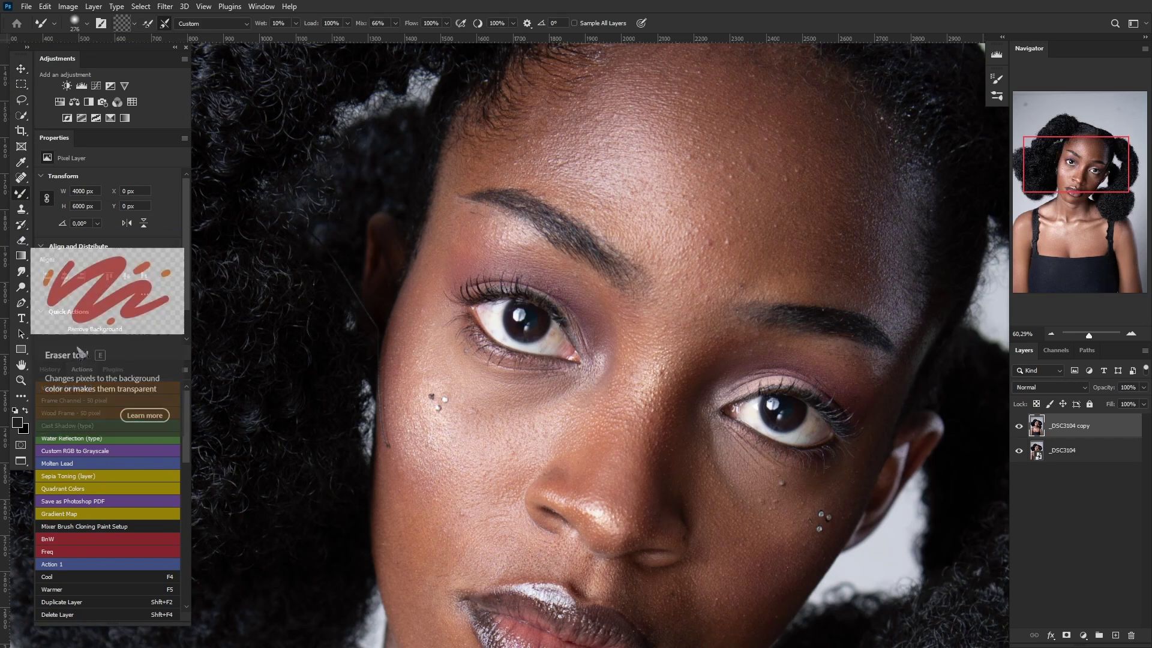
pyautogui.click(22, 194)
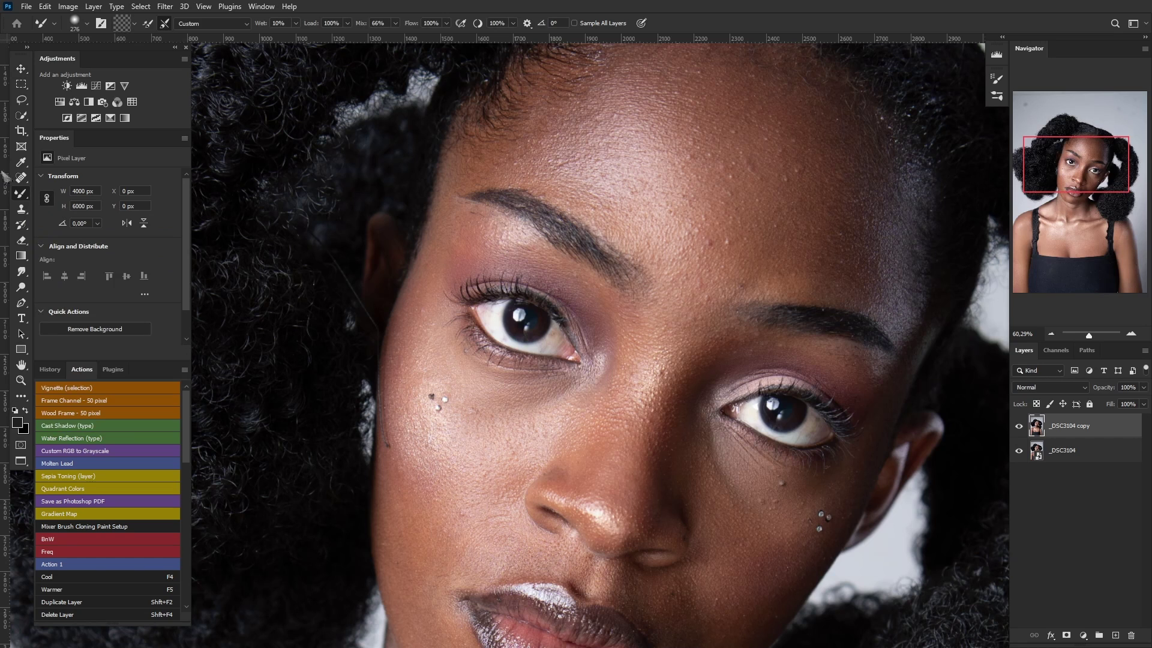
pyautogui.rightClick(27, 196)
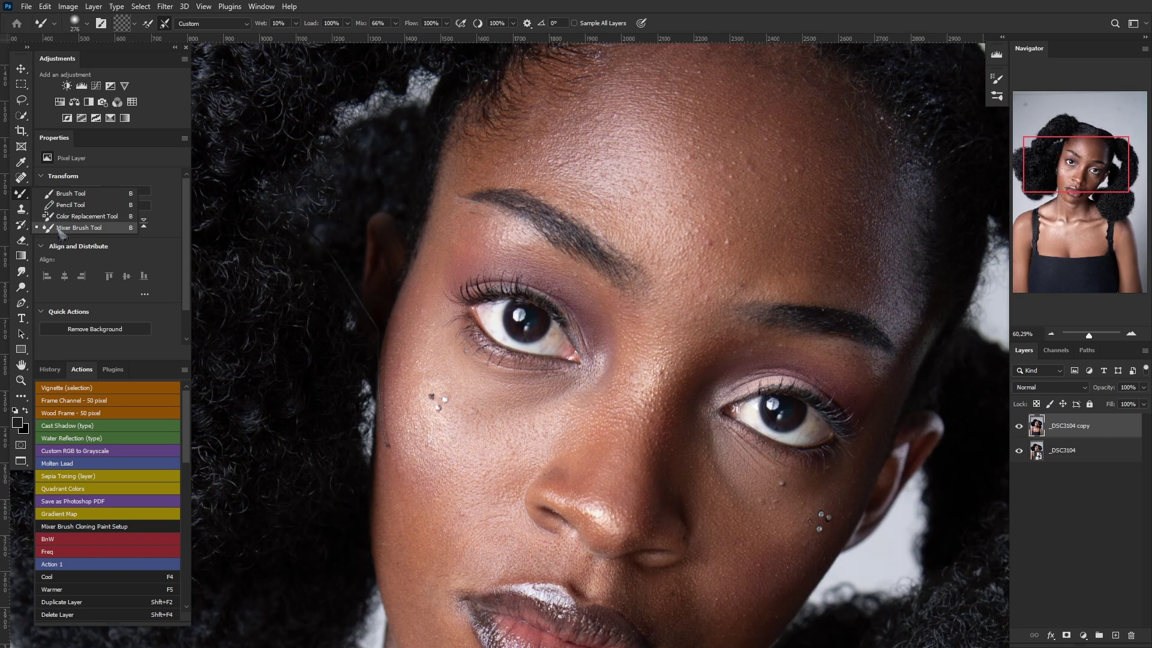
# - Open the toolbar customization settings and look through the list of available tools
pyautogui.click(21, 398)
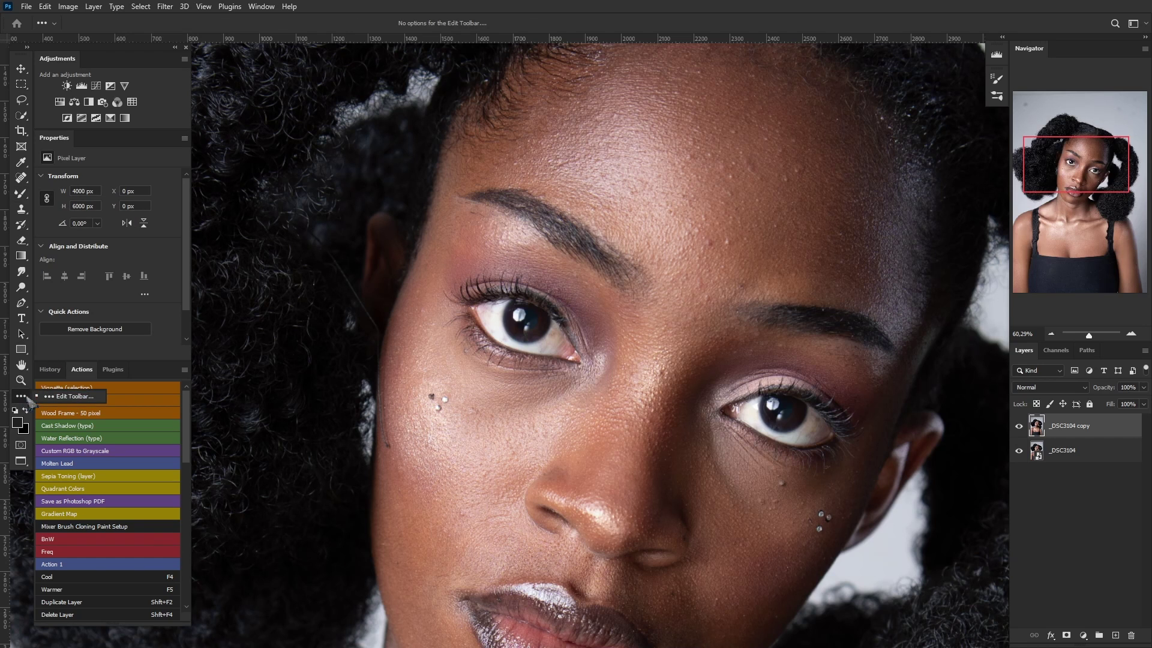
pyautogui.click(47, 399)
pyautogui.scroll(-5, 445, 240)
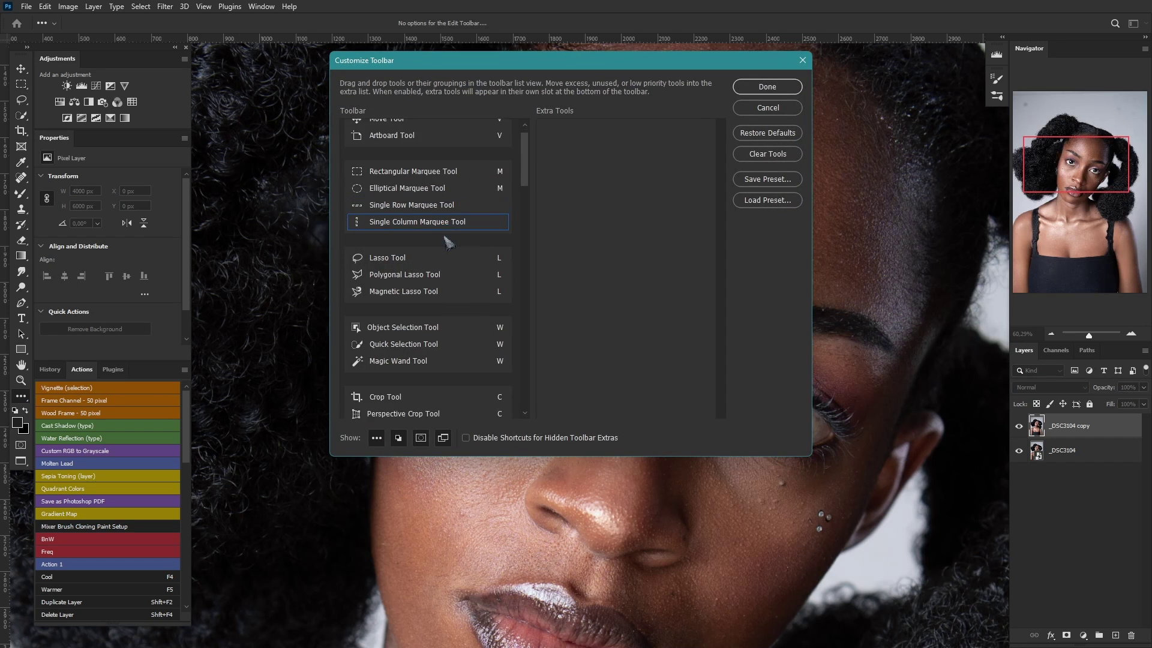
pyautogui.scroll(-8, 445, 240)
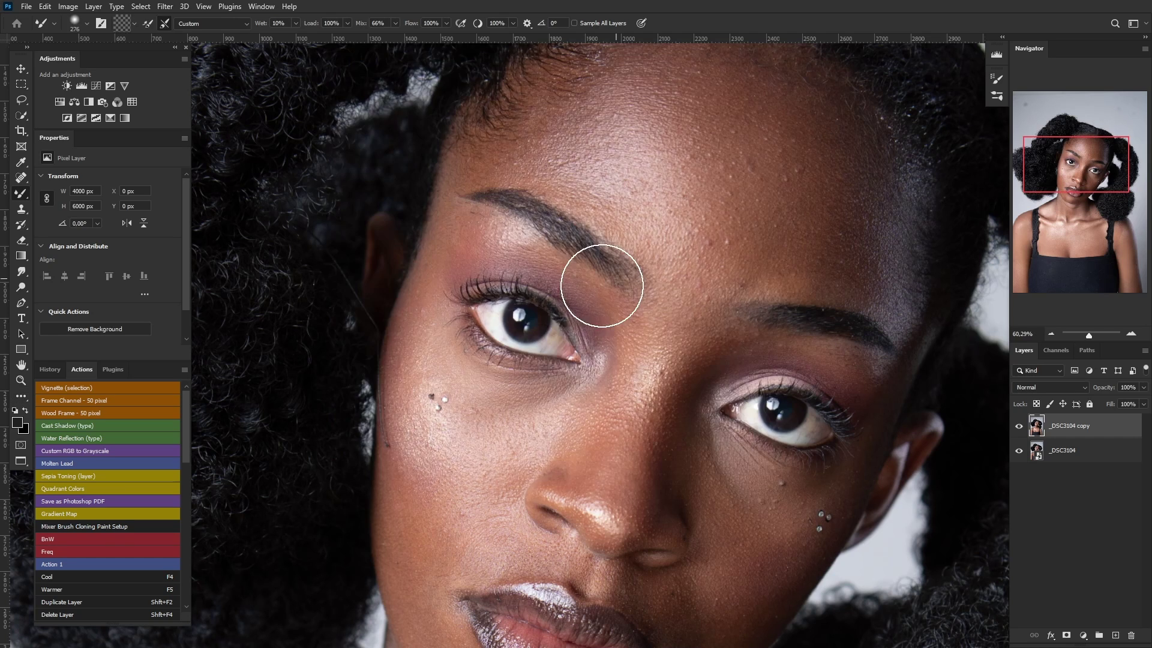
# - Choose the Soft Round brush with 0% hardness from General Brushes and enlarge the Mixer Brush to about 461 px
pyautogui.scroll(-2, 579, 270)
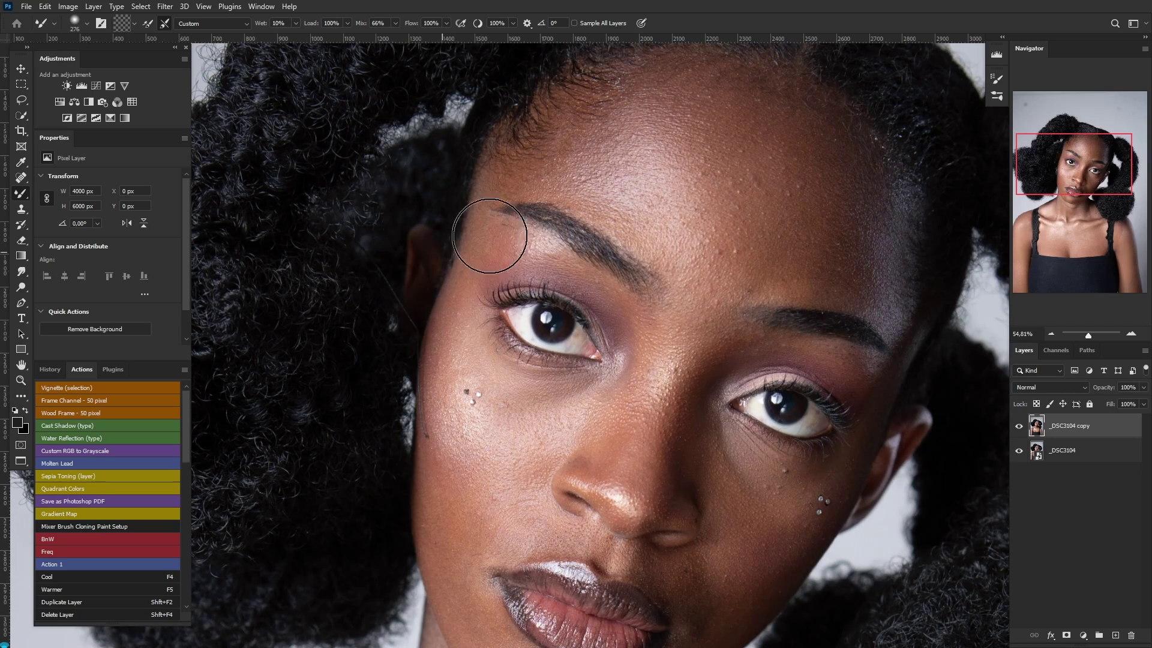
pyautogui.scroll(-2, 498, 262)
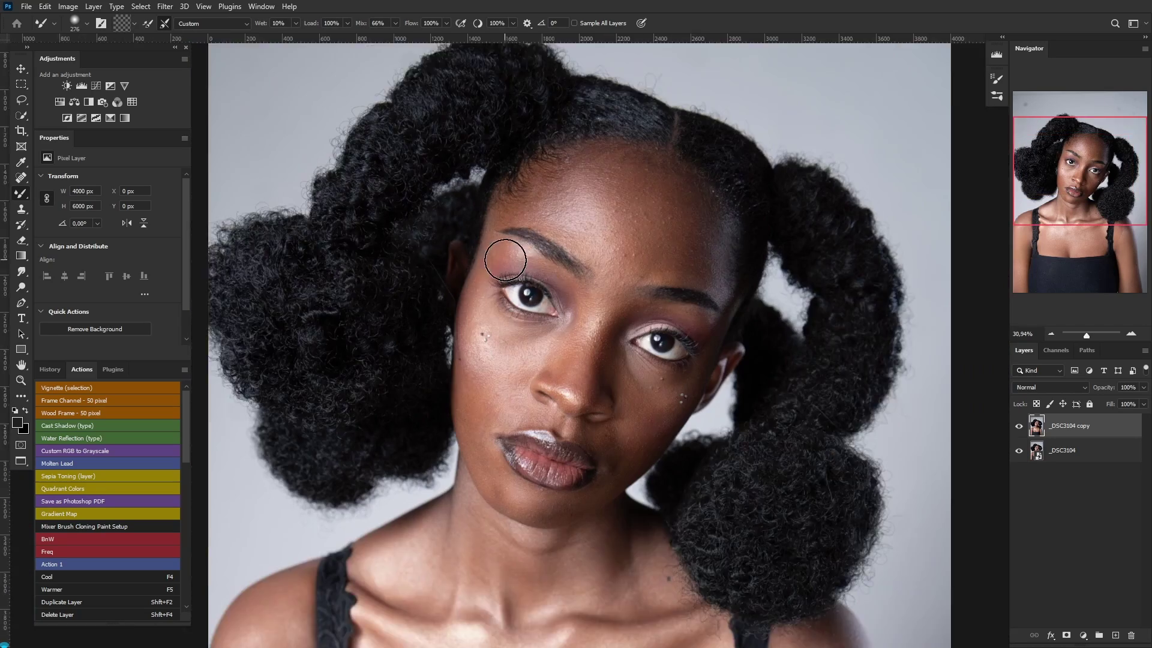
pyautogui.rightClick(583, 172)
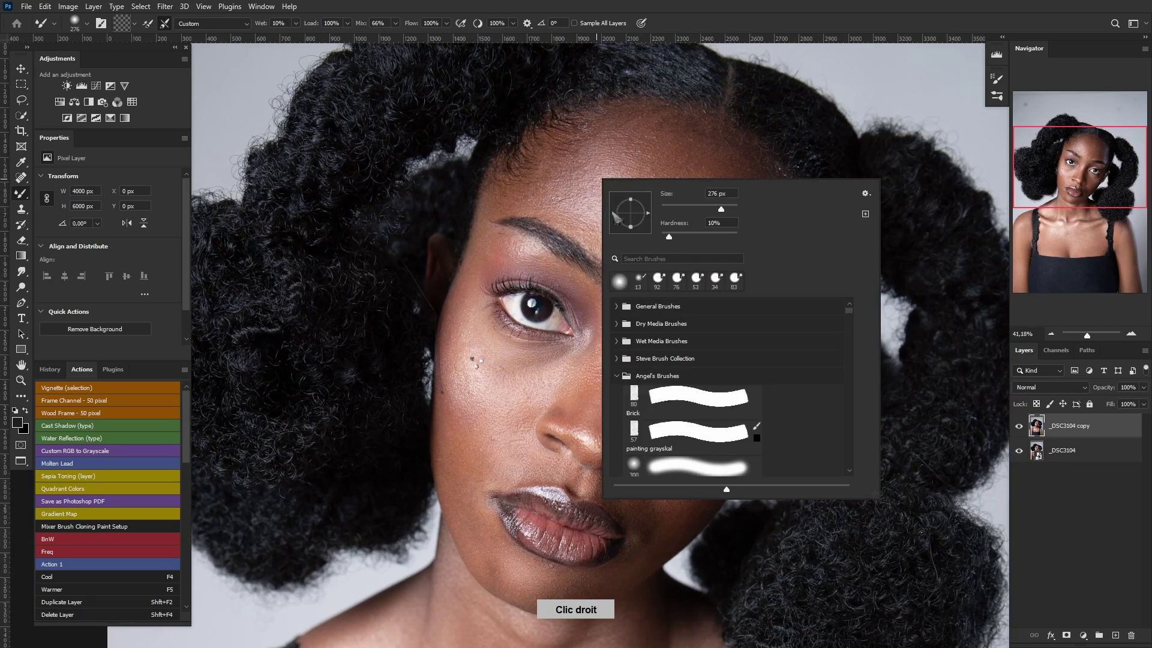
pyautogui.click(22, 193)
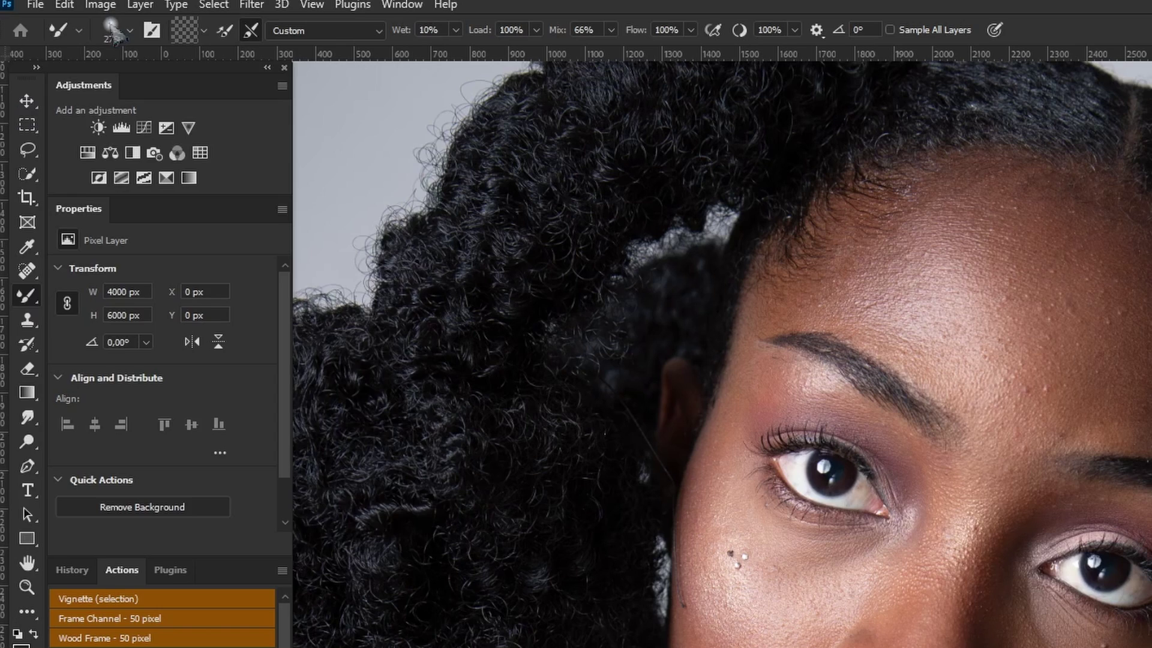
pyautogui.click(76, 23)
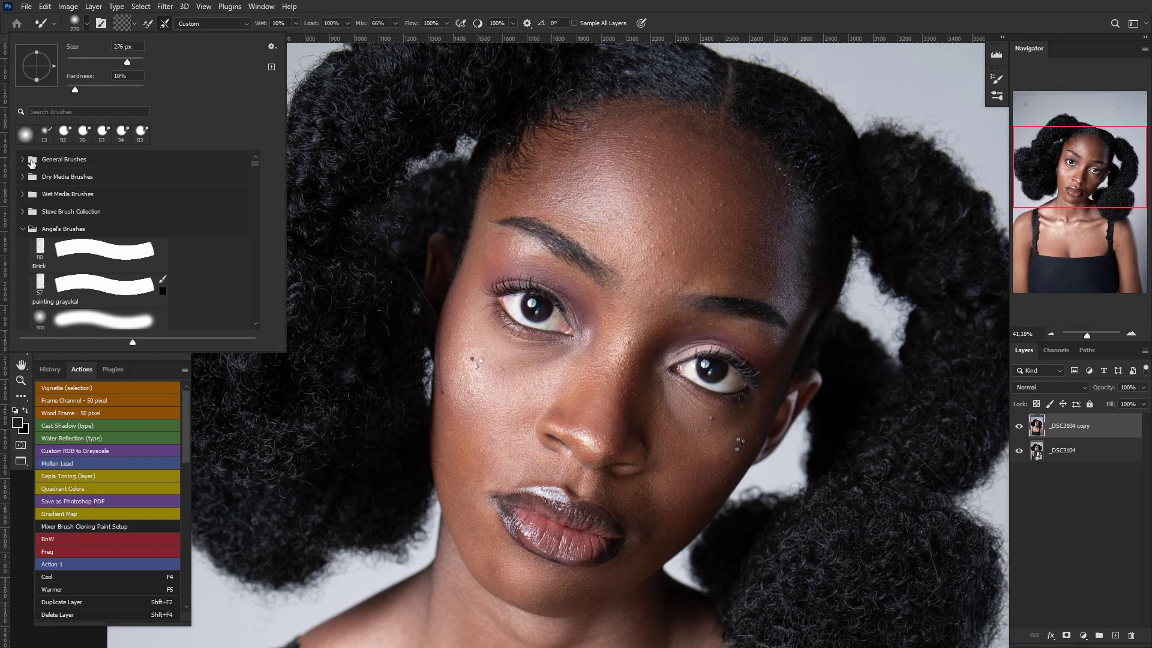
pyautogui.click(22, 160)
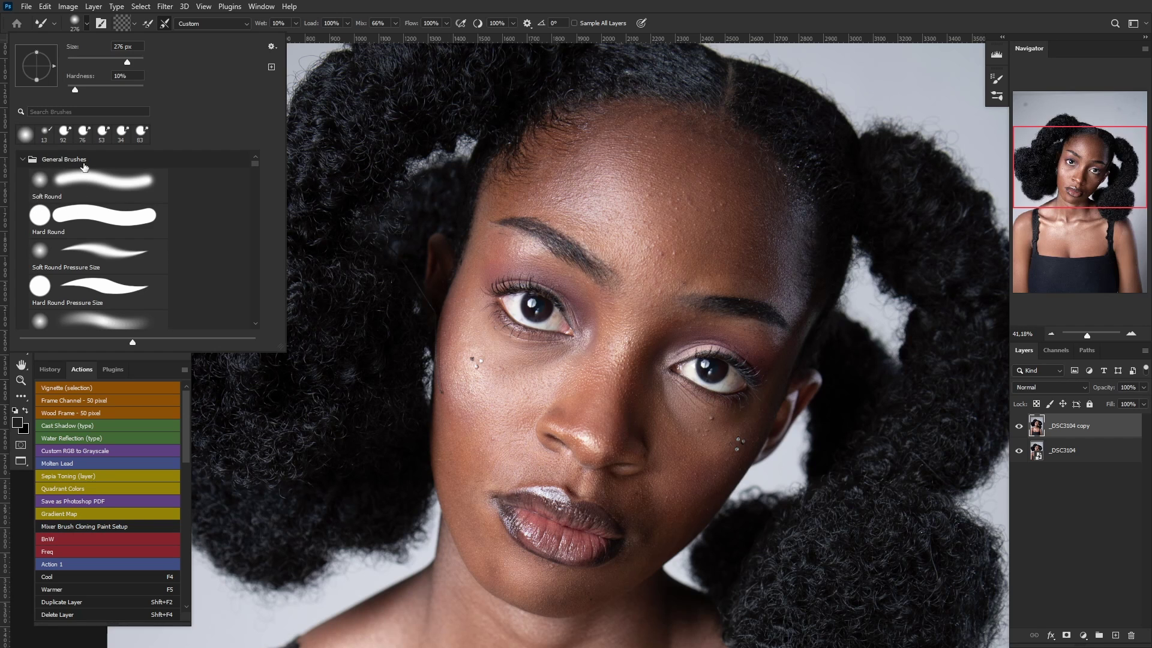
pyautogui.click(37, 182)
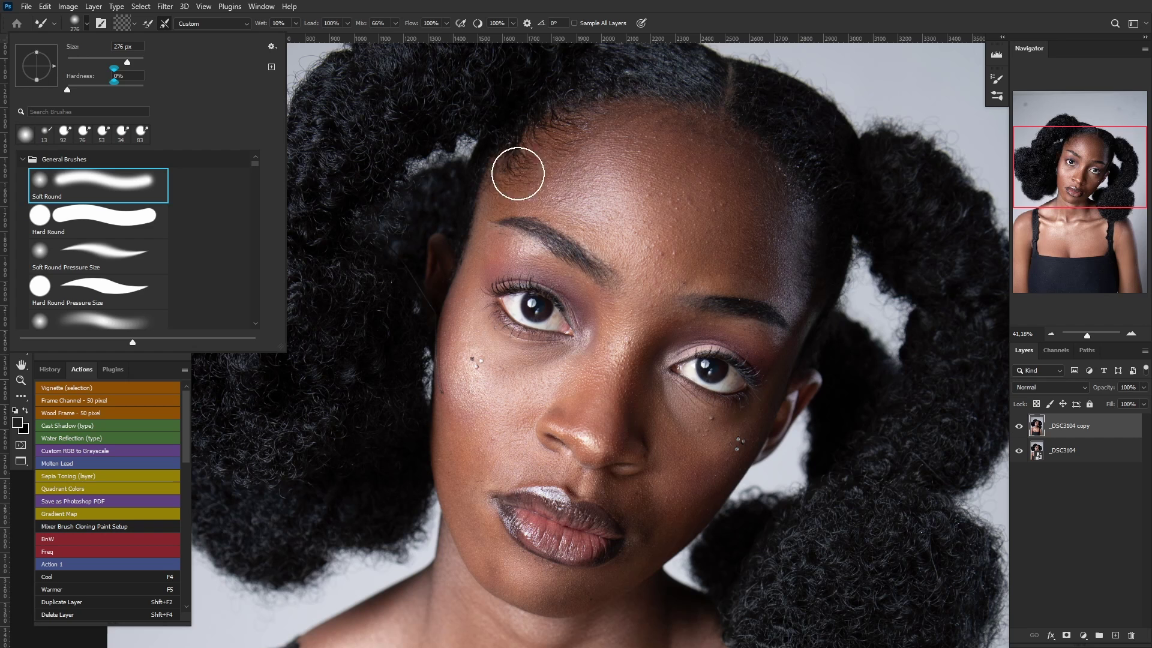
pyautogui.keyDown('alt'); pyautogui.rightClick(515, 203); pyautogui.keyUp('alt')
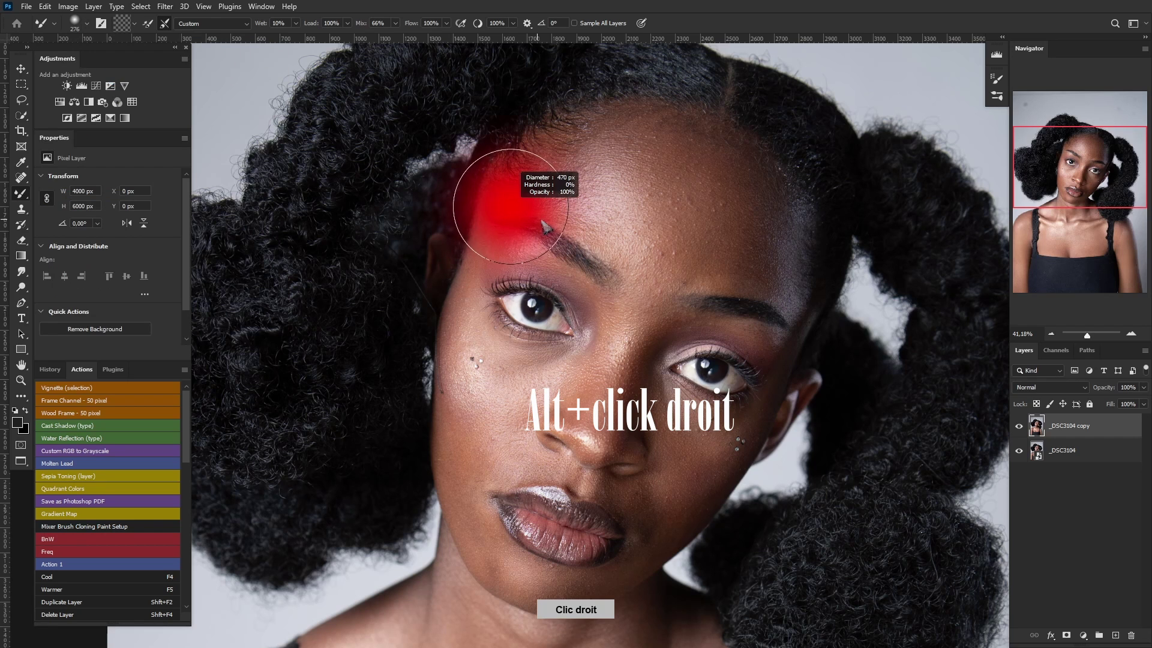
pyautogui.moveTo(509, 290)
pyautogui.mouseDown()
pyautogui.moveTo(494, 276)
pyautogui.moveTo(516, 48)
pyautogui.moveTo(511, 82)
pyautogui.mouseUp()
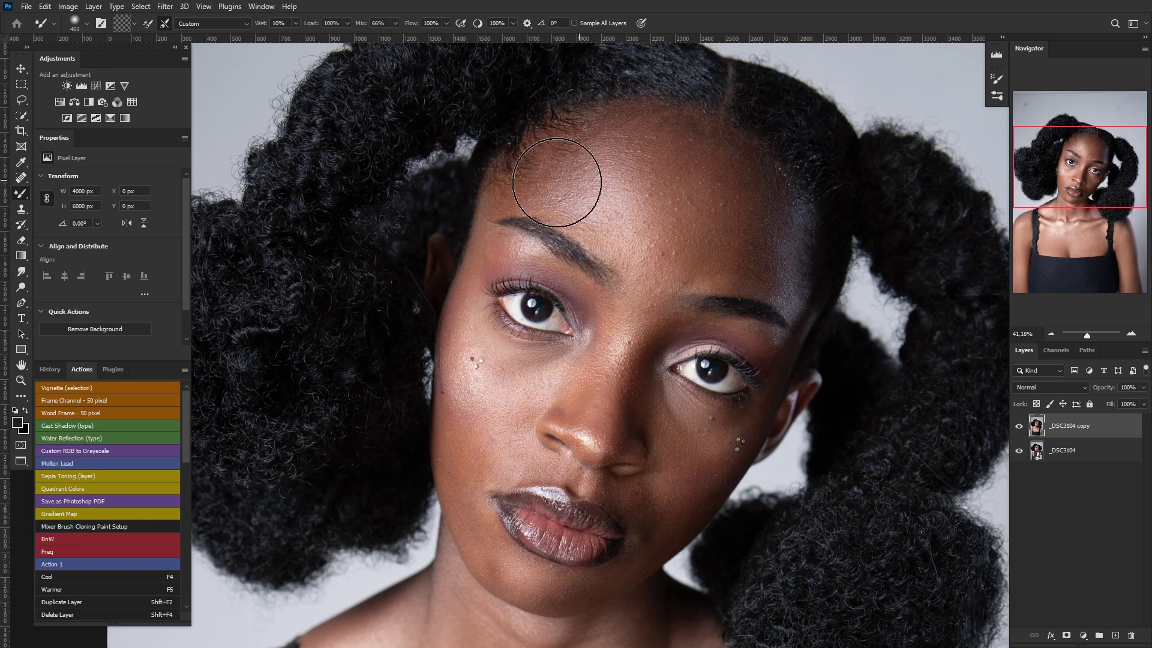
# - Turn on loading the brush after each stroke and paint the forehead, first with the dark foreground colour and again with bright red
pyautogui.click(148, 26)
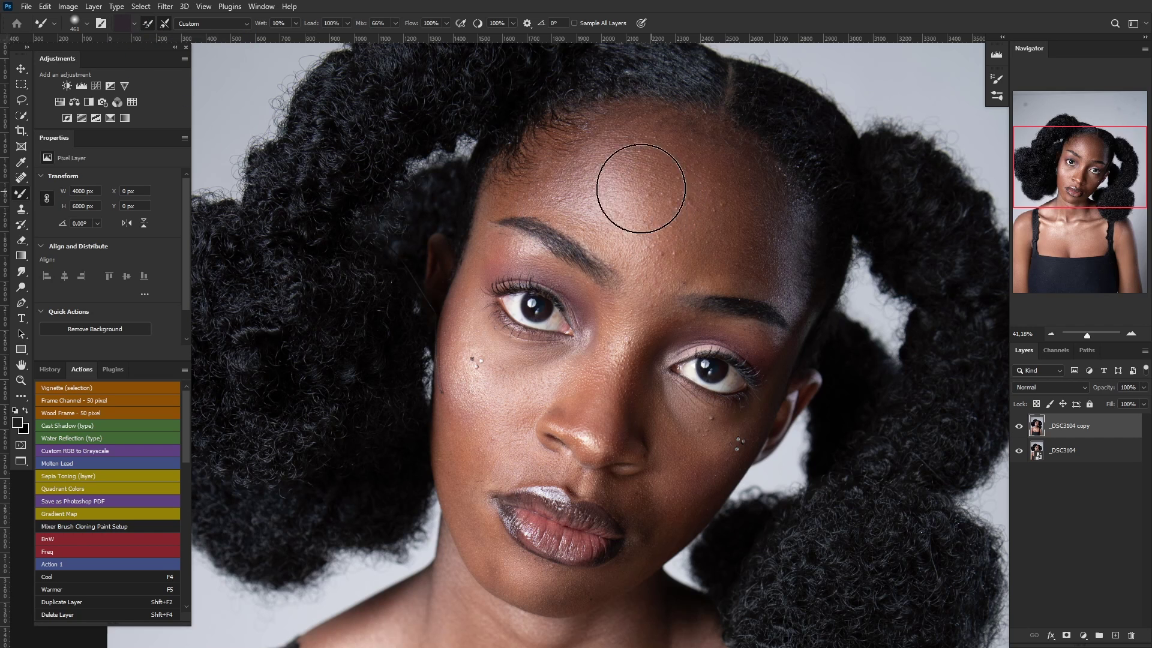
pyautogui.moveTo(639, 205)
pyautogui.mouseDown()
pyautogui.moveTo(649, 242)
pyautogui.moveTo(687, 231)
pyautogui.moveTo(676, 194)
pyautogui.moveTo(655, 228)
pyautogui.mouseUp()
pyautogui.click(17, 423)
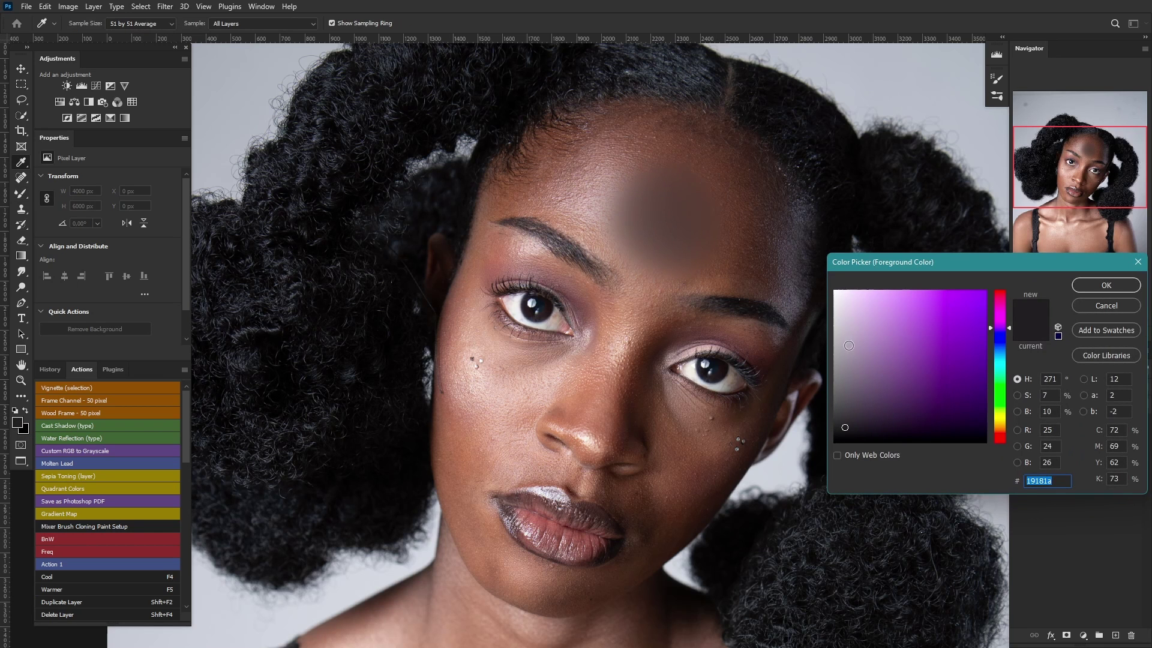
pyautogui.click(985, 293)
pyautogui.click(999, 292)
pyautogui.click(1073, 288)
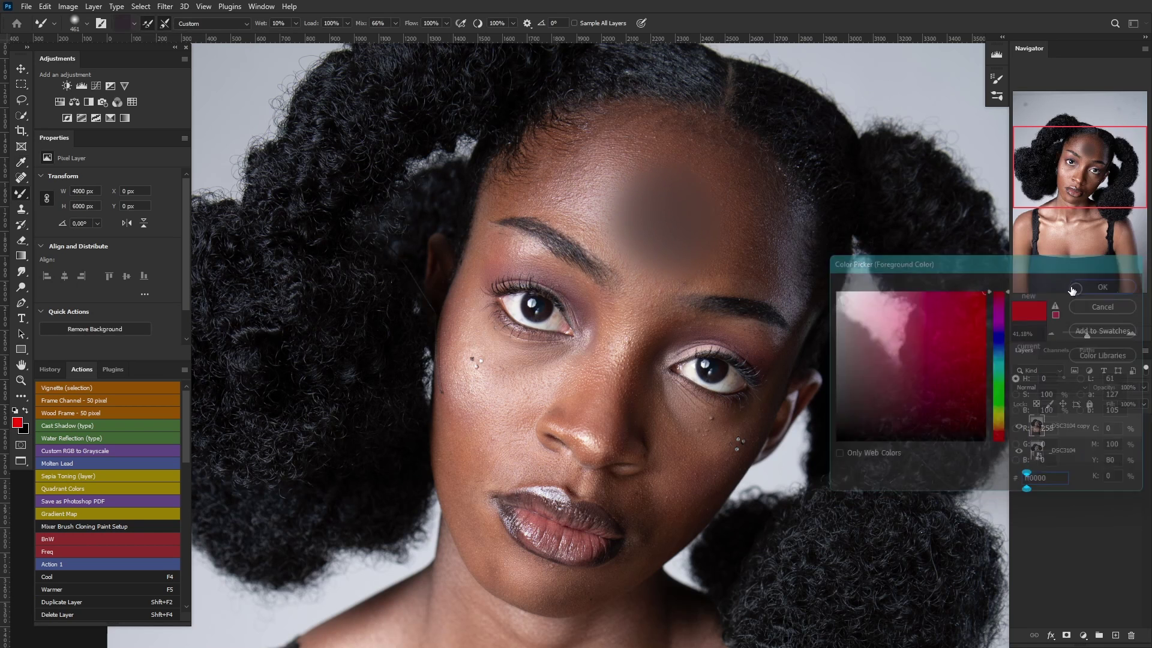
pyautogui.moveTo(675, 157)
pyautogui.mouseDown()
pyautogui.moveTo(635, 160)
pyautogui.moveTo(631, 181)
pyautogui.moveTo(666, 197)
pyautogui.moveTo(696, 254)
pyautogui.moveTo(707, 231)
pyautogui.mouseUp()
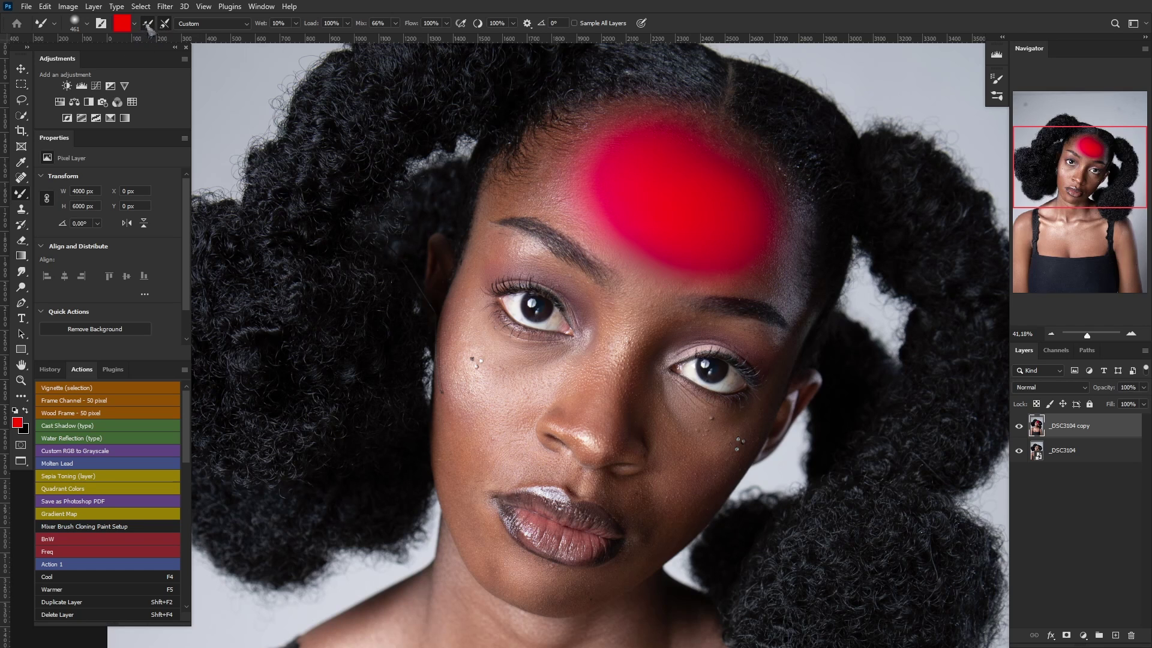
# - Turn off loading the brush after each stroke and blend the skin over the cheek and eyebrow away from the red paint
pyautogui.click(148, 24)
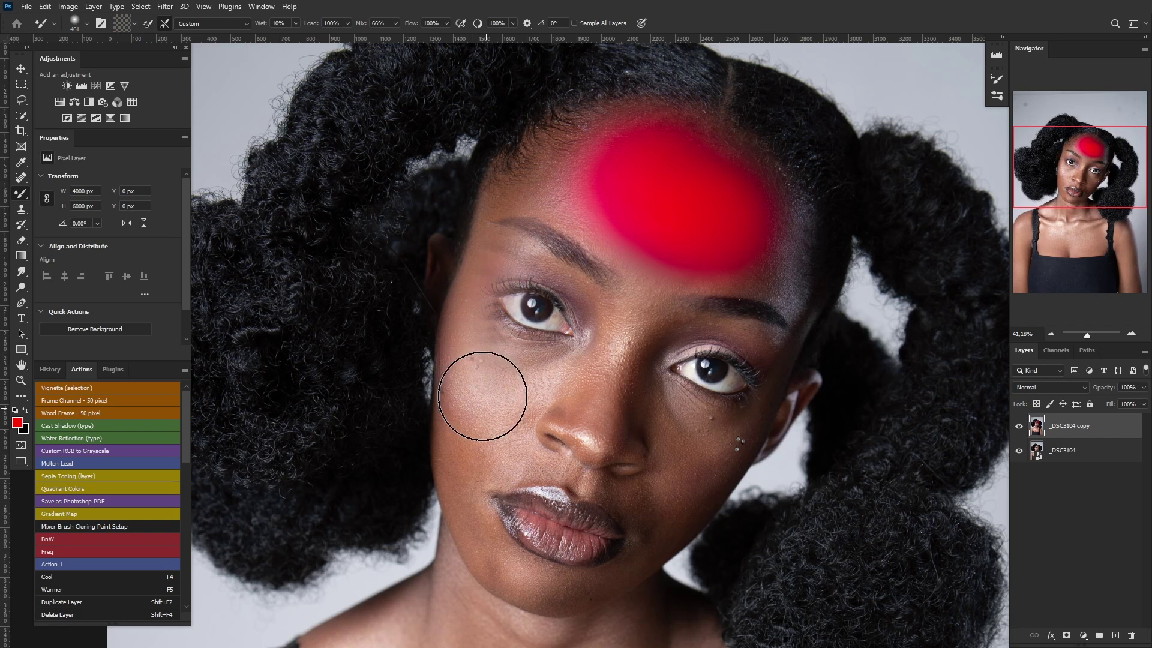
pyautogui.moveTo(478, 385)
pyautogui.mouseDown()
pyautogui.moveTo(455, 323)
pyautogui.moveTo(468, 374)
pyautogui.moveTo(481, 369)
pyautogui.moveTo(492, 406)
pyautogui.mouseUp()
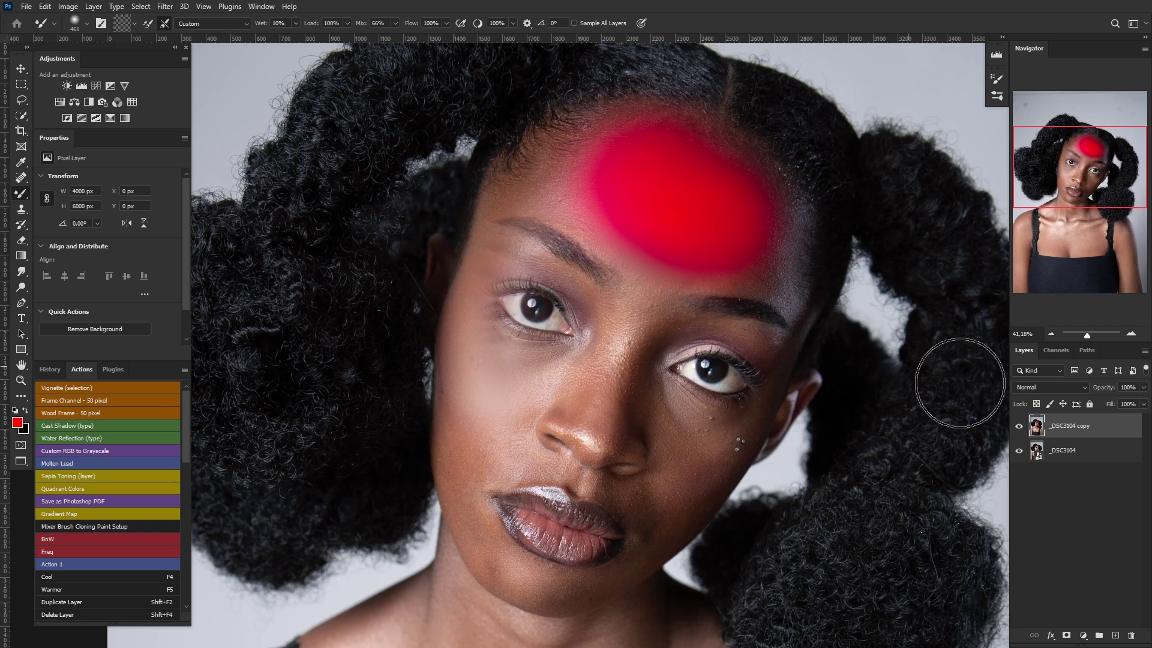
# - Replace the painted layer by deleting it and making a fresh rasterized duplicate of the _DSC3104 layer
pyautogui.moveTo(1091, 433)
pyautogui.mouseDown()
pyautogui.moveTo(1087, 594)
pyautogui.moveTo(1131, 635)
pyautogui.mouseUp()
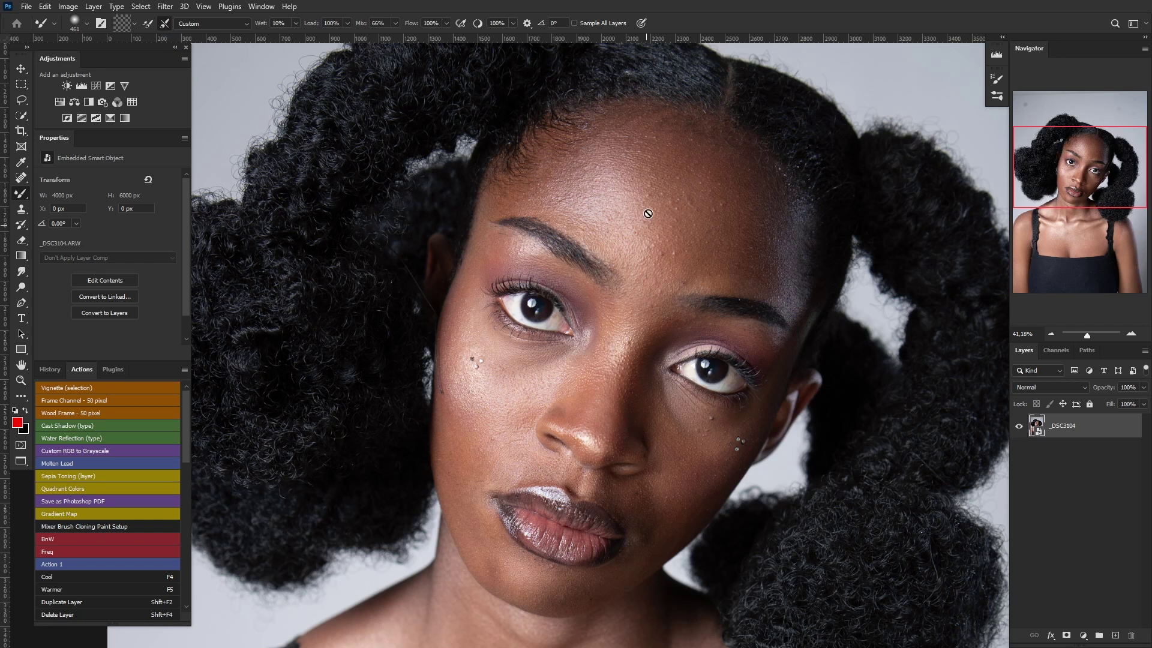
pyautogui.hotkey('ctrl', 'j')
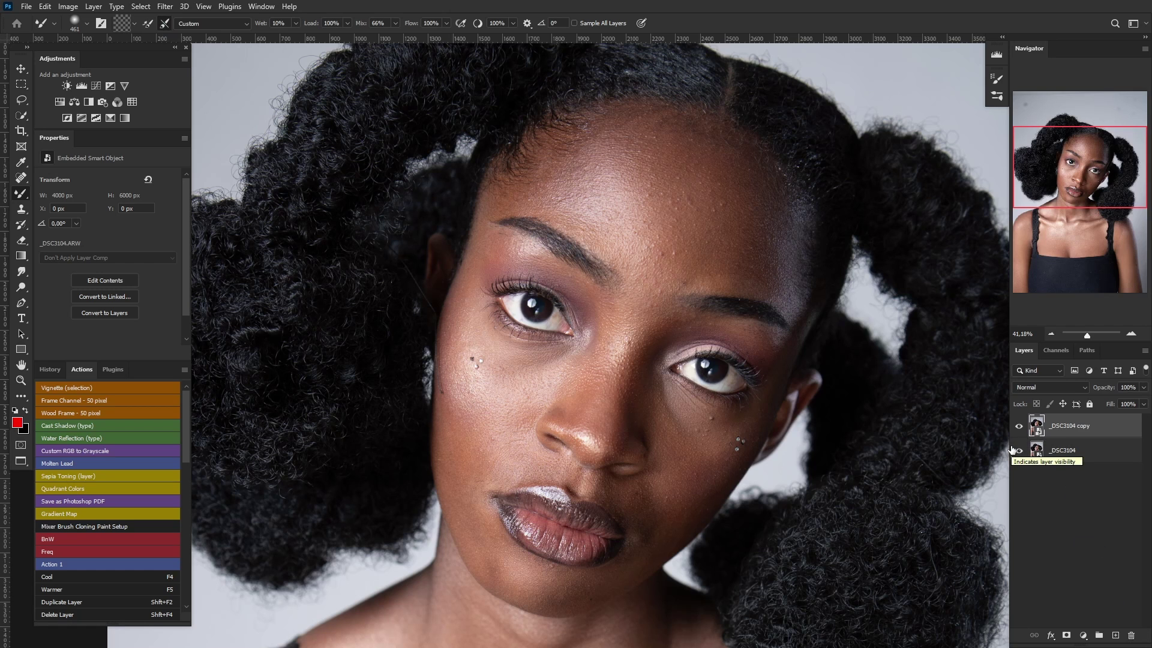
pyautogui.rightClick(1086, 427)
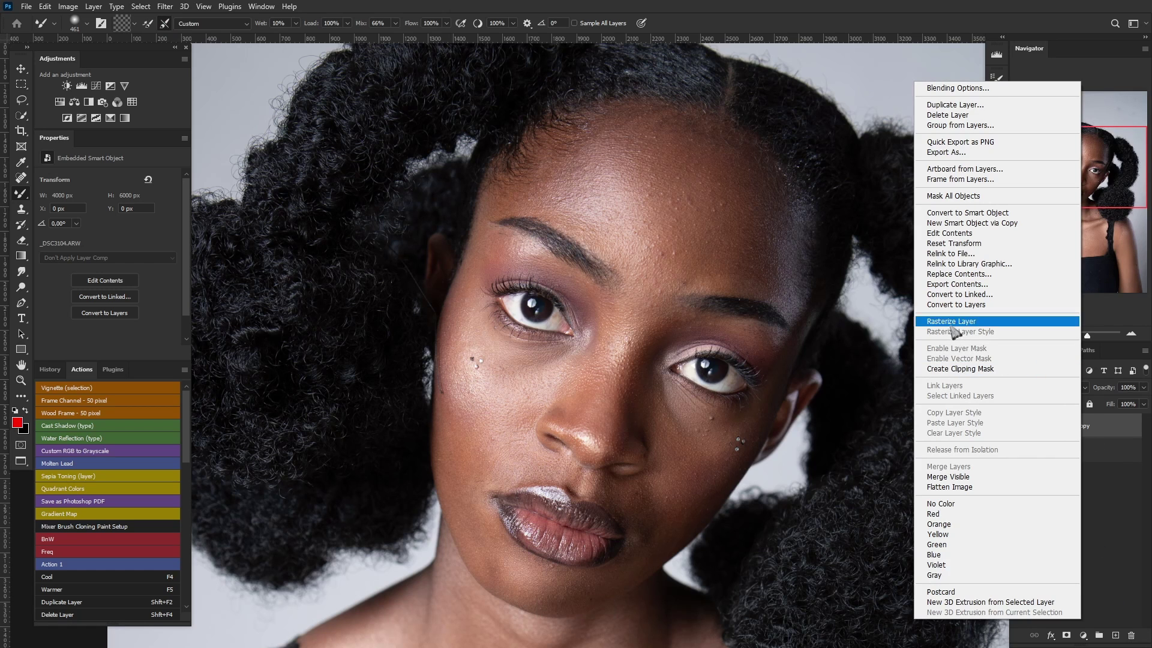
pyautogui.click(967, 327)
# - Blend the forehead skin with the Mixer Brush at about 286 px, turning off cleaning after each stroke partway through
pyautogui.moveTo(628, 195)
pyautogui.mouseDown()
pyautogui.moveTo(616, 188)
pyautogui.moveTo(638, 308)
pyautogui.moveTo(625, 241)
pyautogui.mouseUp()
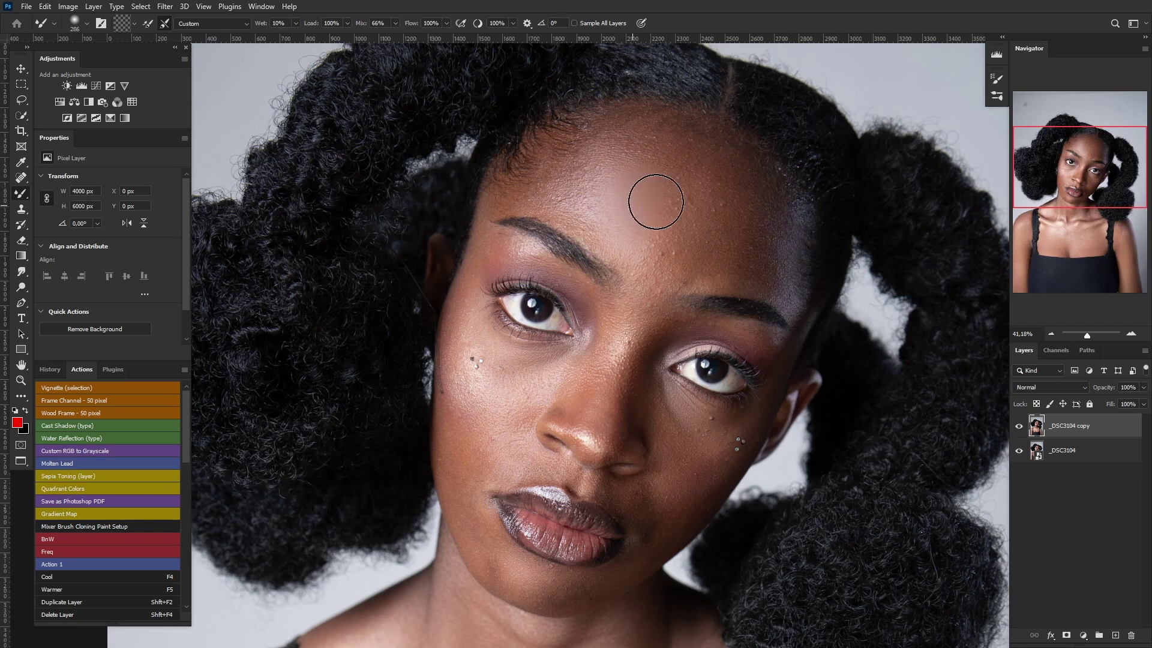
pyautogui.moveTo(668, 174)
pyautogui.mouseDown()
pyautogui.moveTo(655, 175)
pyautogui.moveTo(660, 193)
pyautogui.mouseUp()
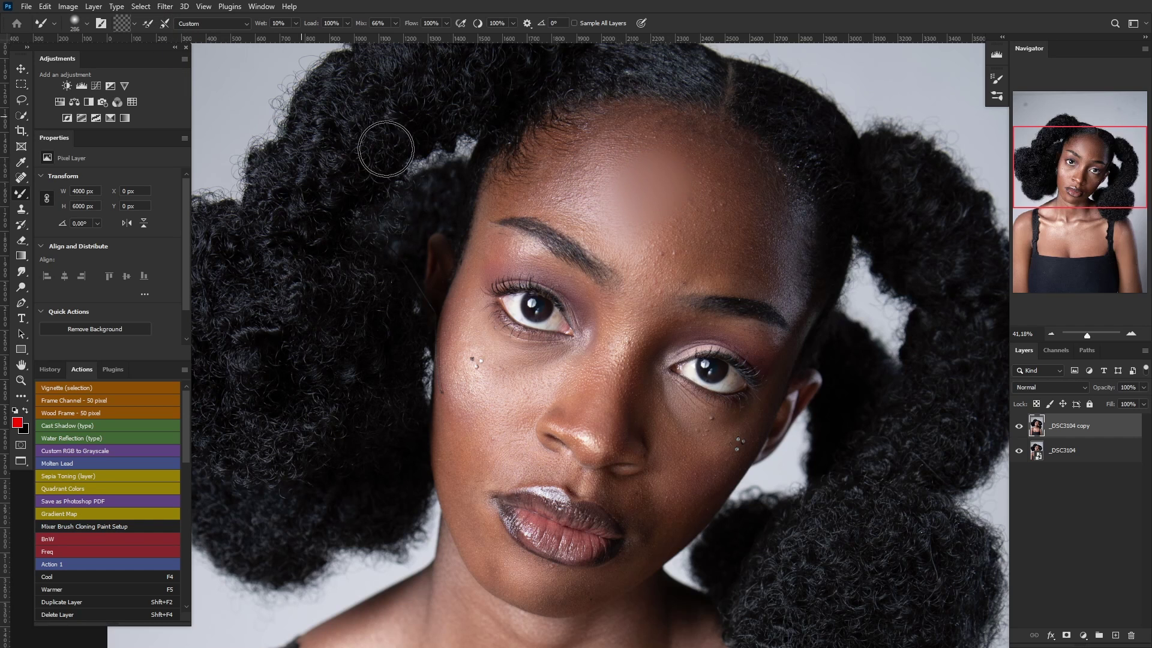
pyautogui.moveTo(731, 225)
pyautogui.mouseDown()
pyautogui.moveTo(714, 204)
pyautogui.moveTo(756, 252)
pyautogui.moveTo(728, 214)
pyautogui.mouseUp()
pyautogui.moveTo(633, 168)
pyautogui.mouseDown()
pyautogui.moveTo(657, 171)
pyautogui.moveTo(656, 182)
pyautogui.mouseUp()
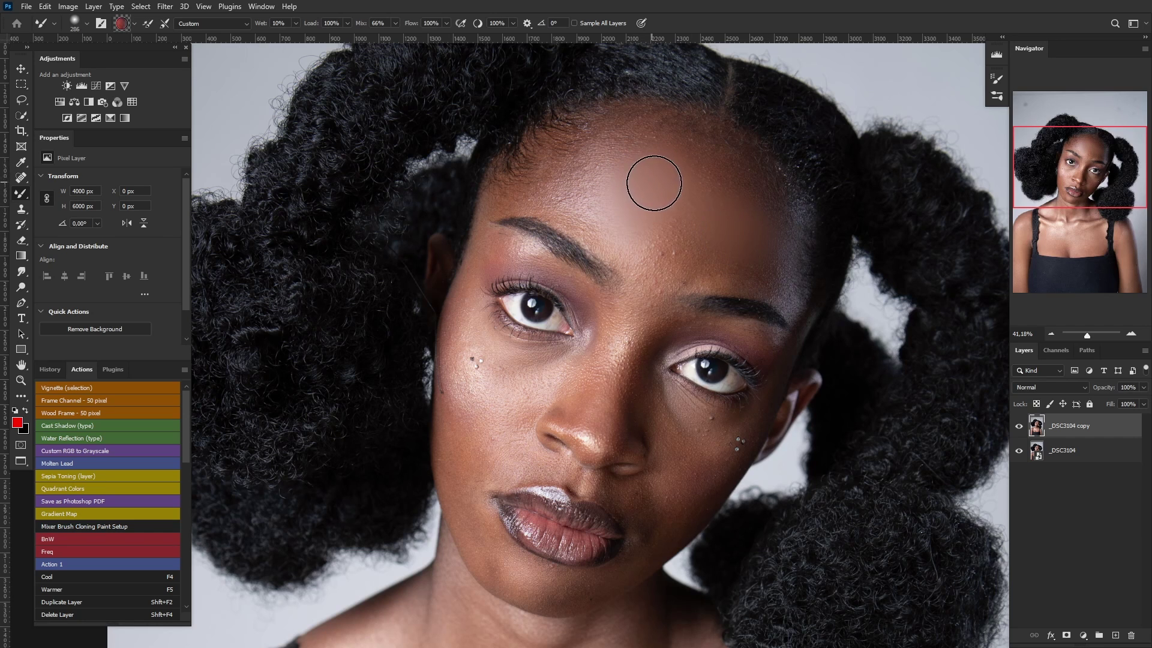
pyautogui.moveTo(751, 241)
pyautogui.mouseDown()
pyautogui.moveTo(656, 186)
pyautogui.moveTo(709, 217)
pyautogui.moveTo(689, 175)
pyautogui.moveTo(681, 185)
pyautogui.moveTo(710, 183)
pyautogui.moveTo(687, 174)
pyautogui.moveTo(768, 203)
pyautogui.moveTo(761, 190)
pyautogui.moveTo(771, 199)
pyautogui.moveTo(621, 204)
pyautogui.mouseUp()
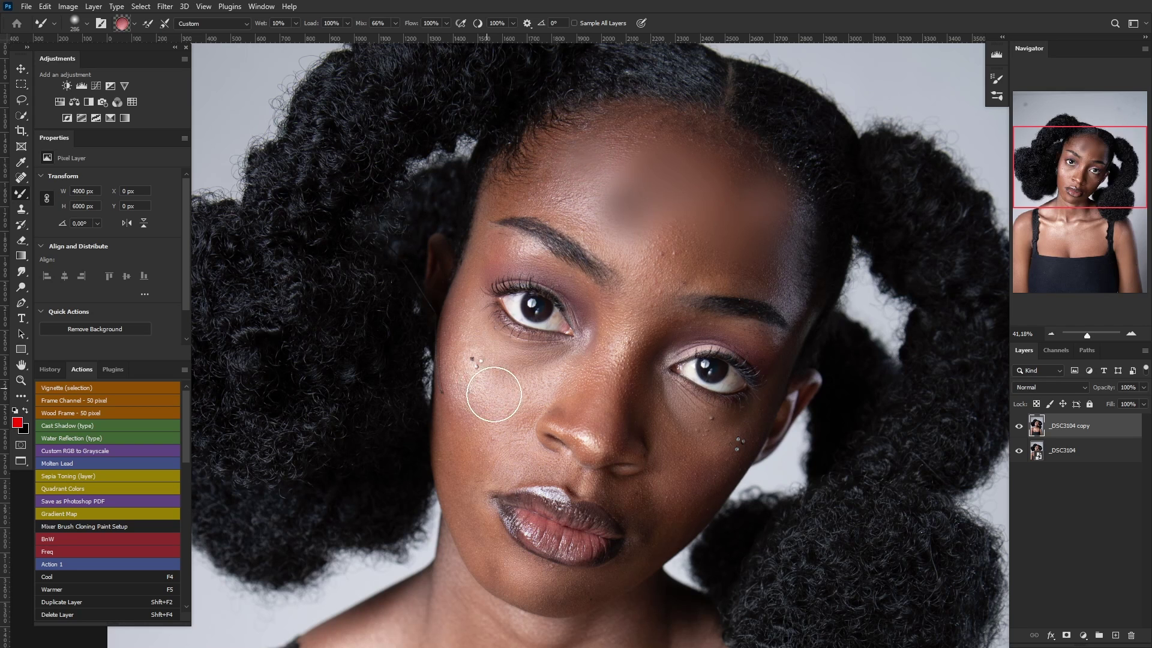
# - Blend the skin on both cheeks and above the brows, and turn cleaning the brush after each stroke back on
pyautogui.moveTo(489, 385); pyautogui.dragTo(460, 352)
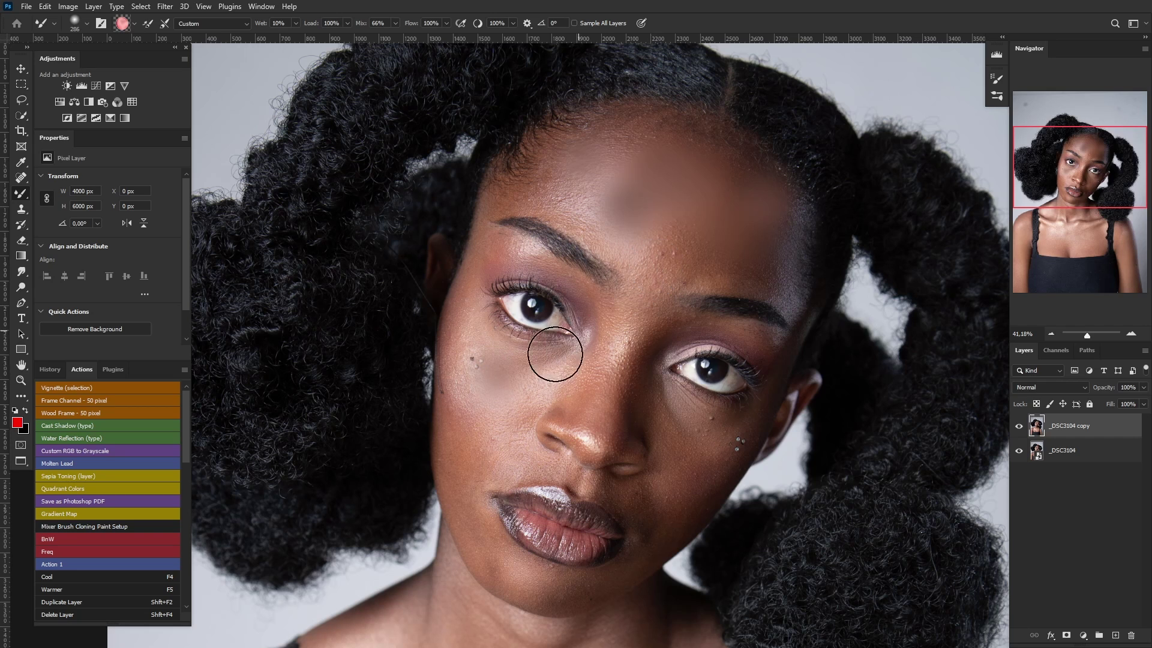
pyautogui.moveTo(673, 259)
pyautogui.mouseDown()
pyautogui.moveTo(669, 249)
pyautogui.moveTo(660, 262)
pyautogui.moveTo(643, 226)
pyautogui.moveTo(669, 250)
pyautogui.moveTo(656, 252)
pyautogui.mouseUp()
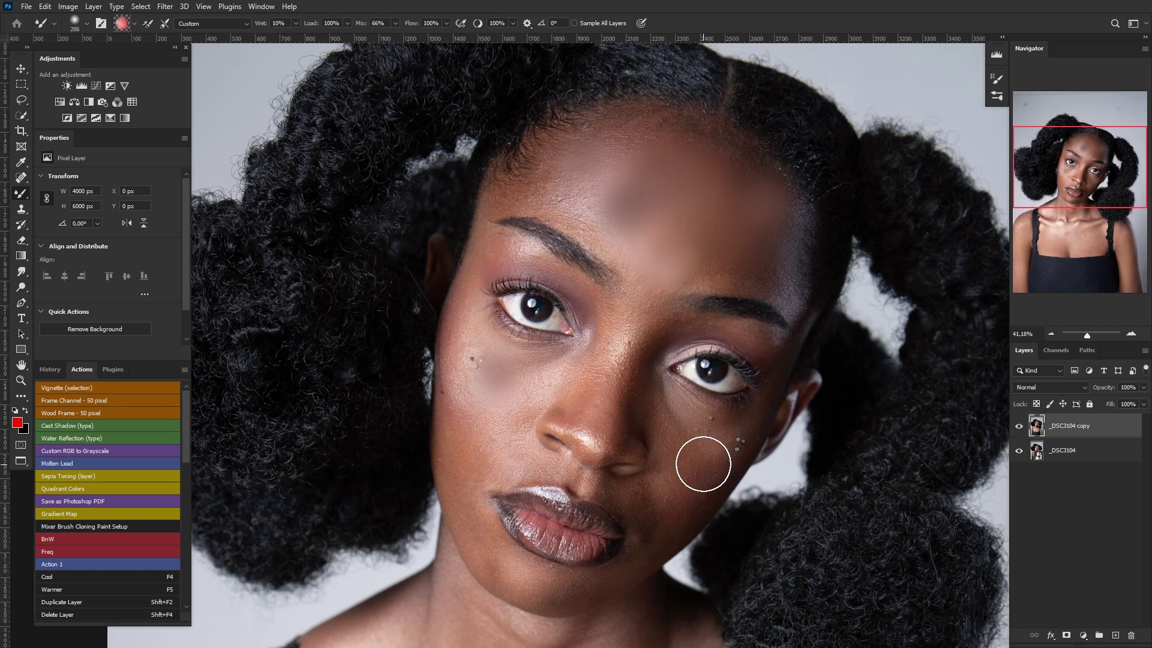
pyautogui.moveTo(702, 462); pyautogui.dragTo(697, 468)
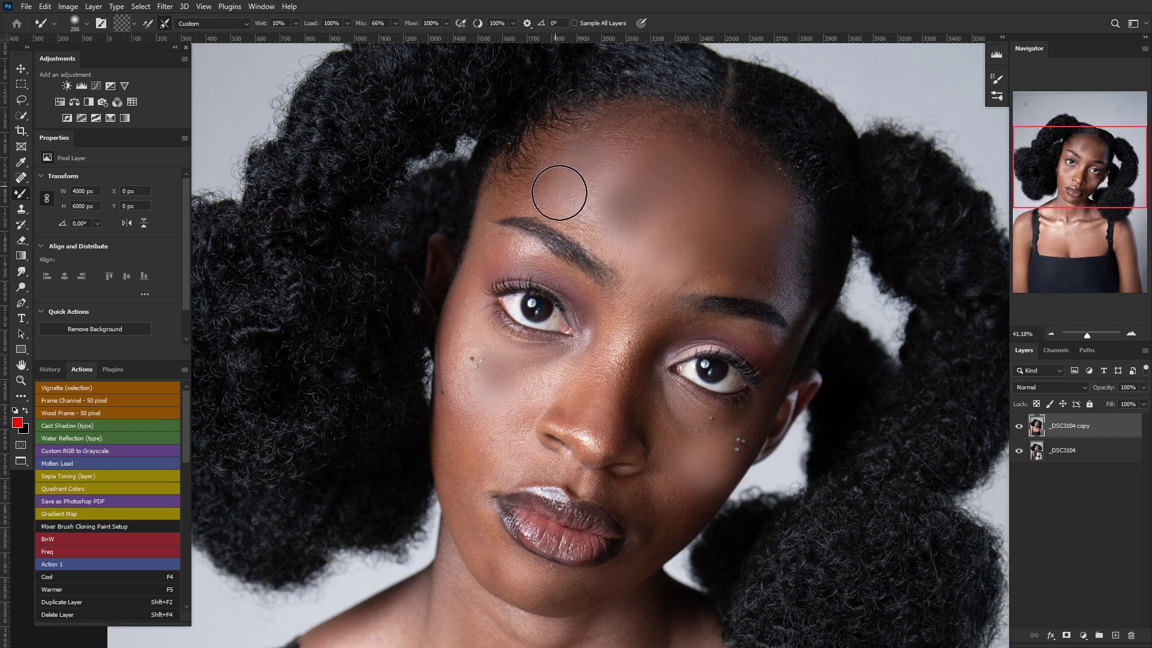
pyautogui.moveTo(586, 392)
pyautogui.mouseDown()
pyautogui.moveTo(587, 376)
pyautogui.moveTo(551, 469)
pyautogui.moveTo(609, 419)
pyautogui.moveTo(586, 435)
pyautogui.moveTo(569, 412)
pyautogui.mouseUp()
# - Keep the Custom blending preset and smear the forehead skin out into the hair with Wet at 10%
pyautogui.click(247, 24)
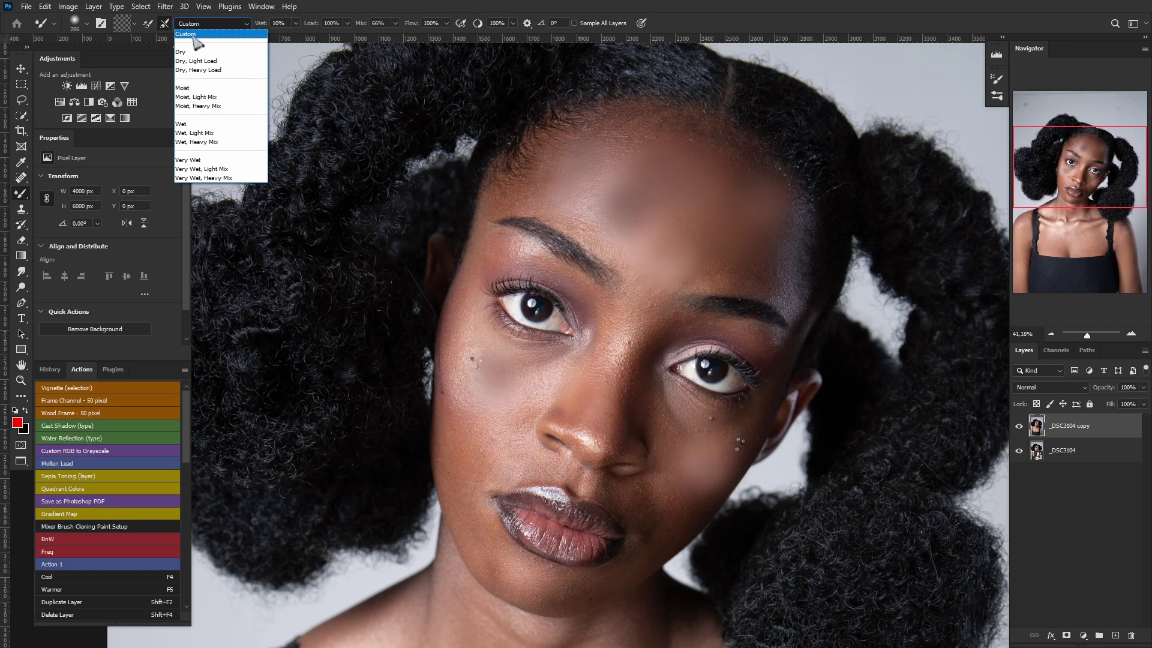
pyautogui.click(201, 34)
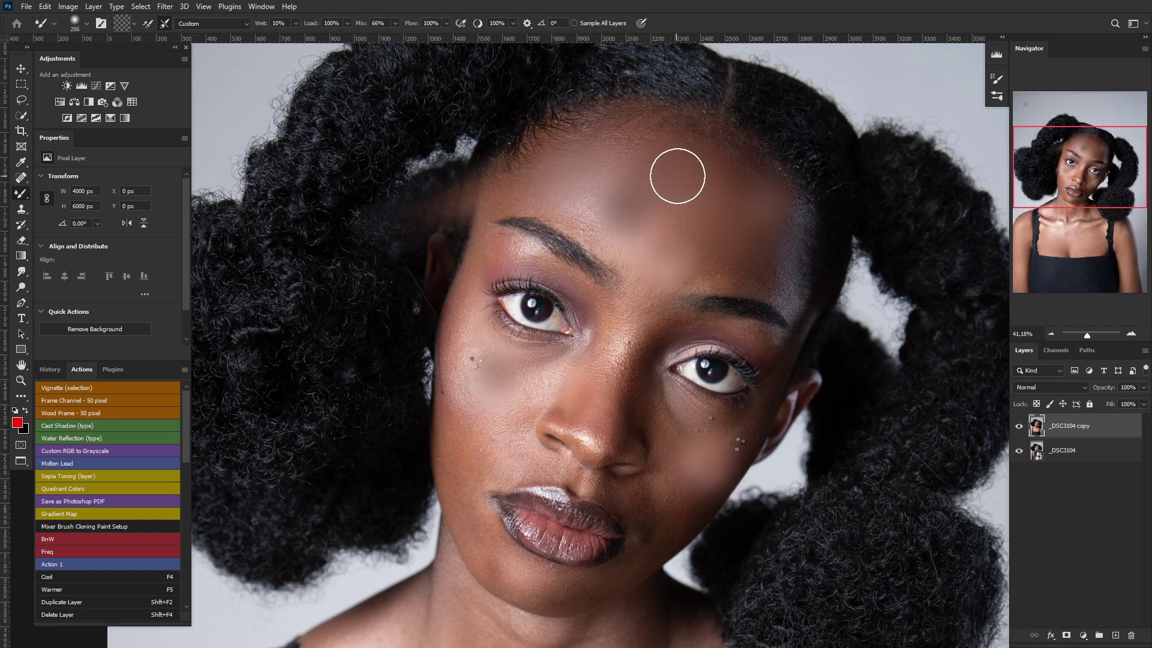
pyautogui.moveTo(618, 180); pyautogui.dragTo(336, 237)
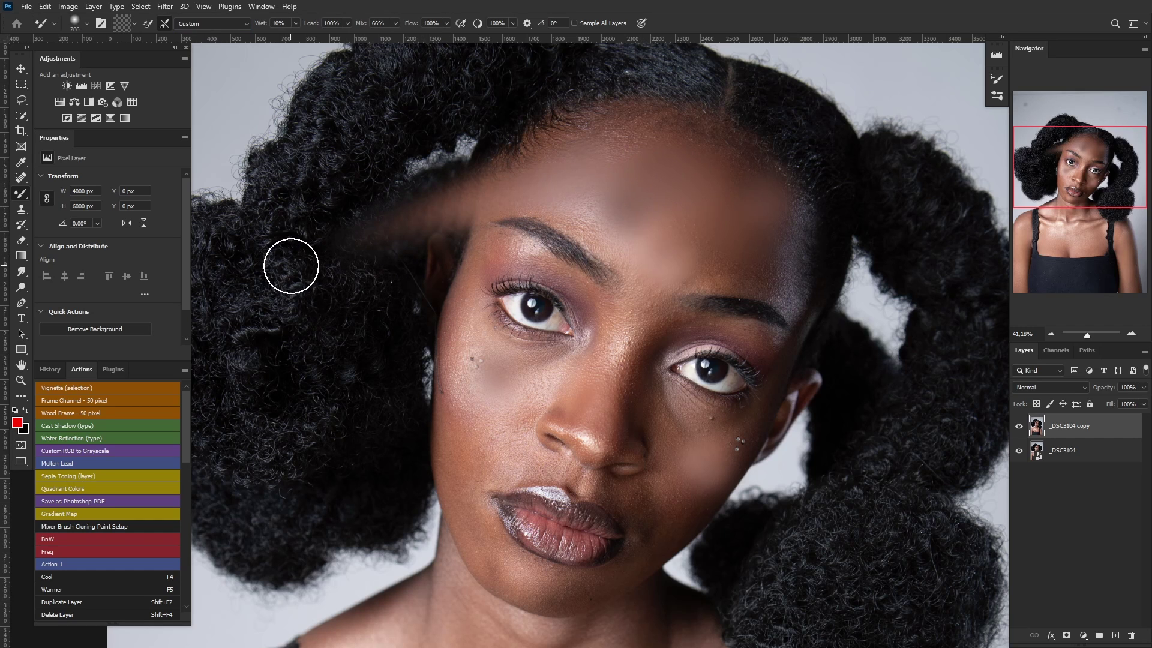
# - Raise Wet to 100% and smear the forehead skin out across the hair
pyautogui.click(296, 23)
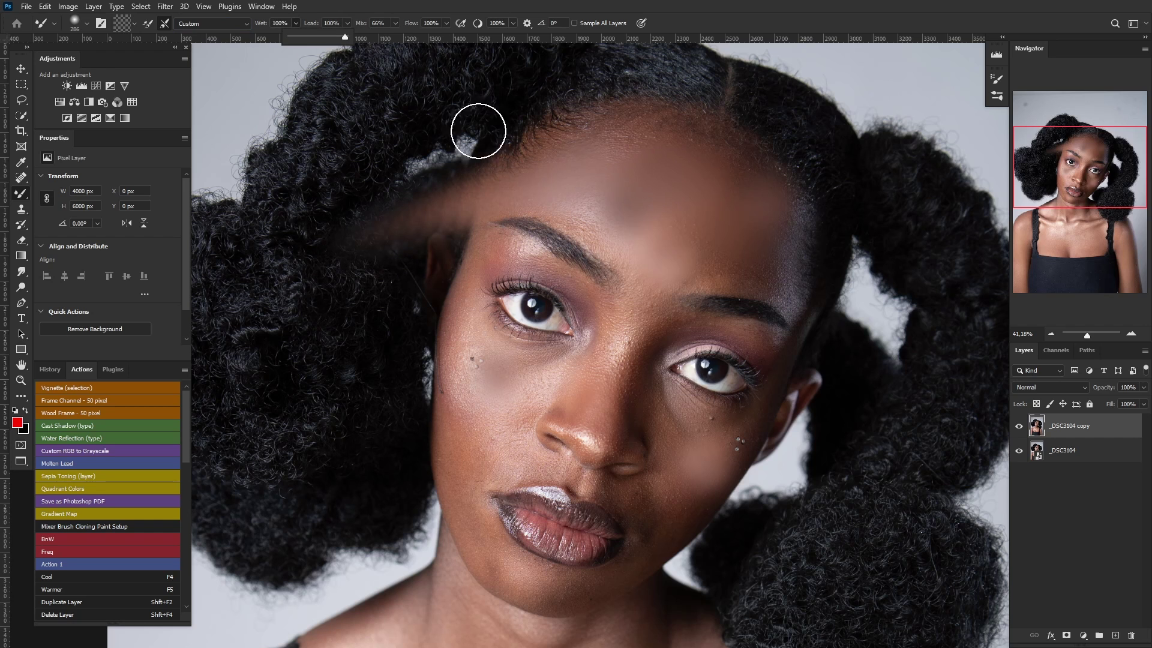
pyautogui.moveTo(658, 175); pyautogui.dragTo(204, 273)
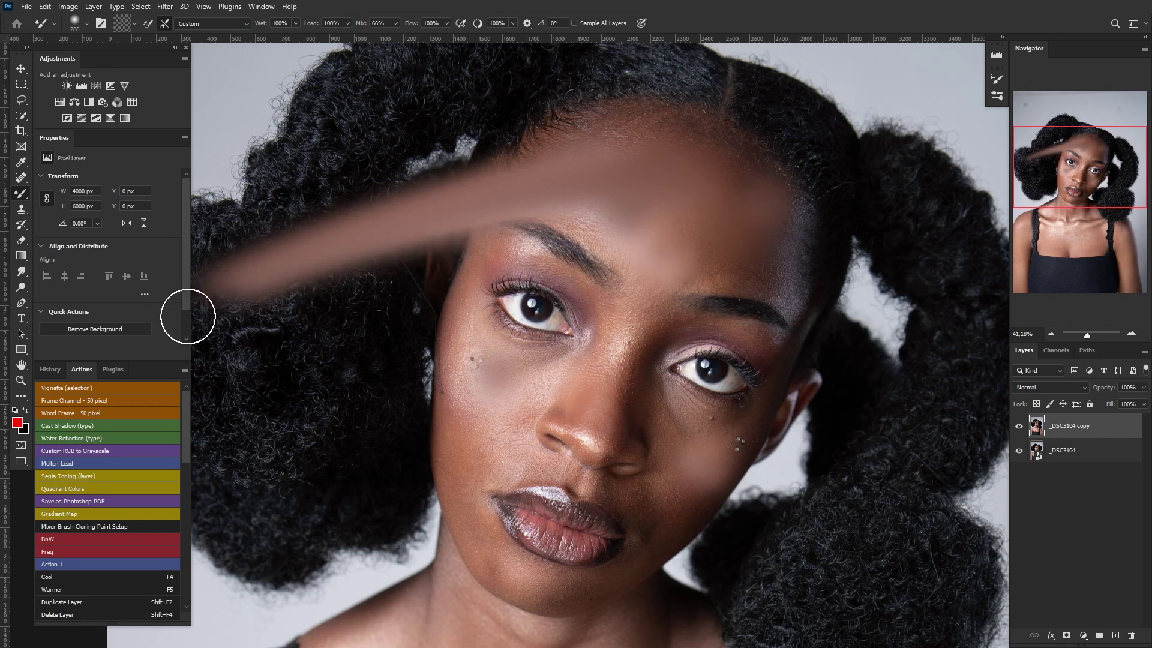
pyautogui.scroll(-3, 474, 223)
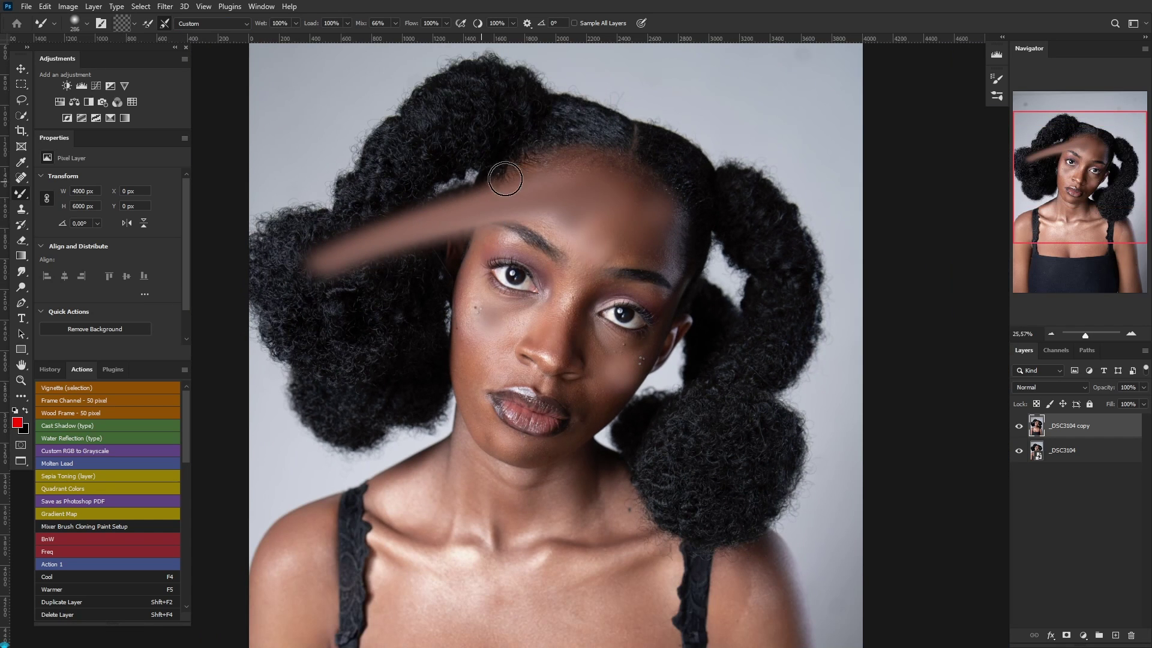
pyautogui.moveTo(528, 190); pyautogui.dragTo(321, 262)
# - Test strokes between the forehead and temple with Wet at 0% and at 5%
pyautogui.click(296, 23)
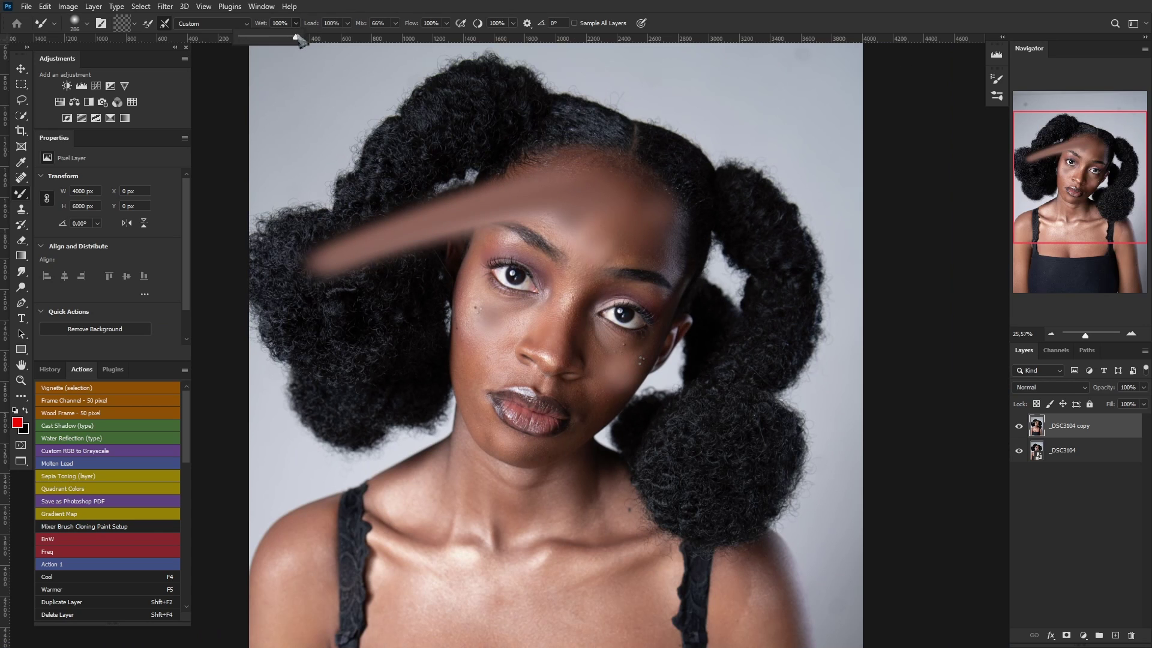
pyautogui.click(544, 218)
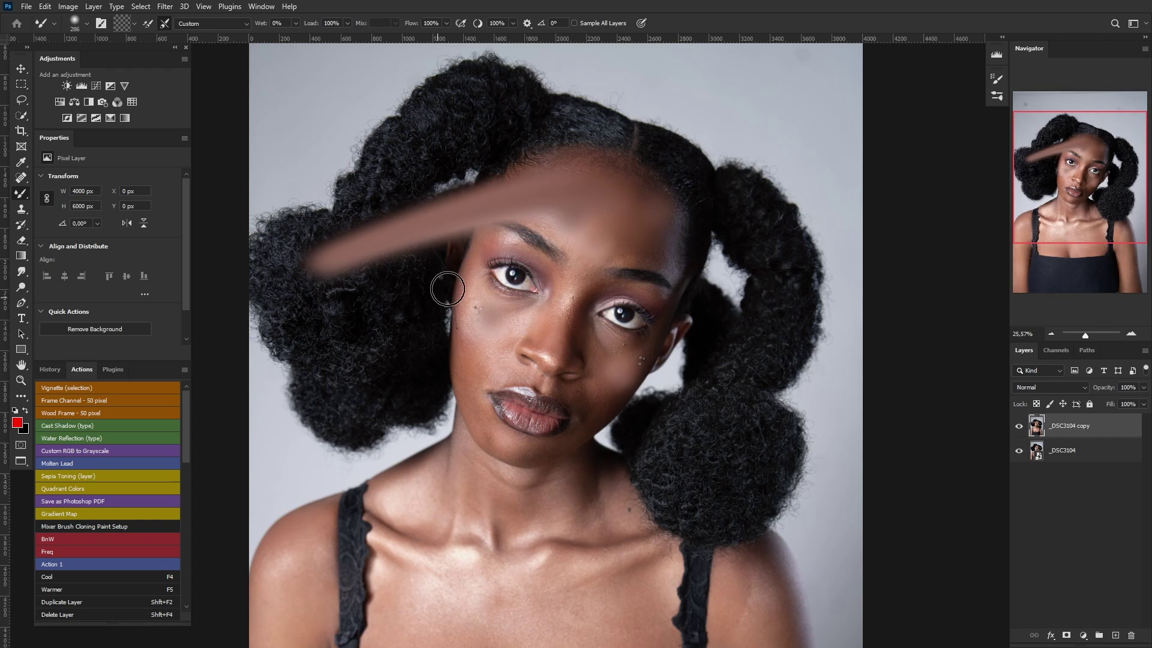
pyautogui.click(296, 22)
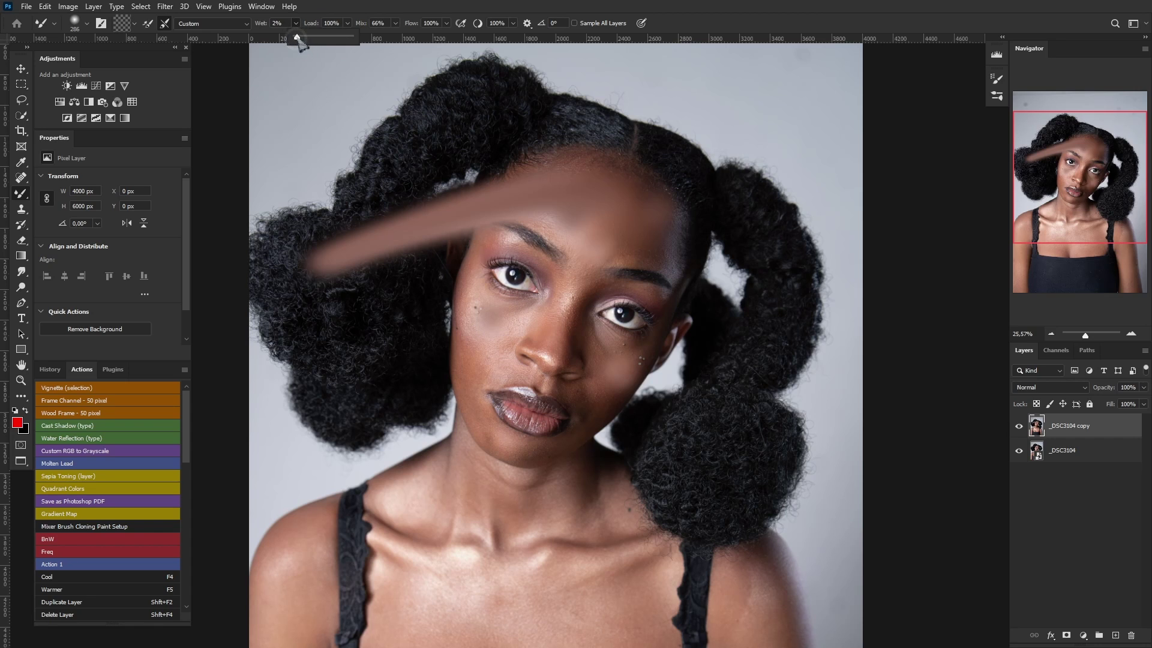
pyautogui.click(509, 241)
pyautogui.moveTo(508, 244); pyautogui.dragTo(447, 274)
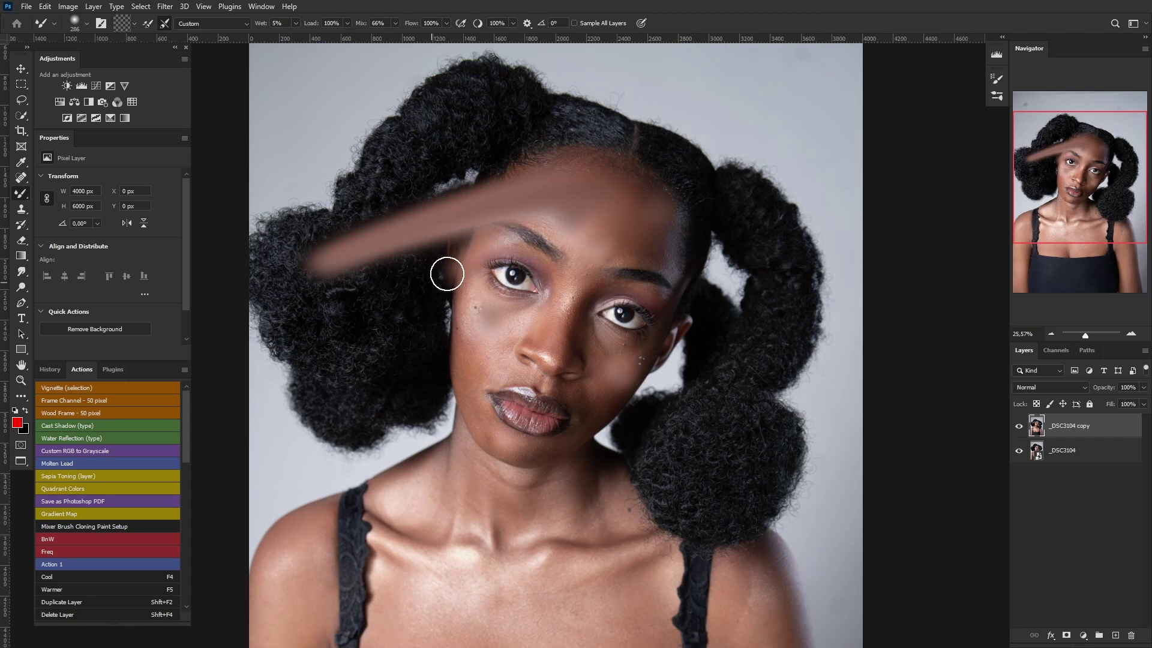
# - Return Wet to 100% and make long smears from the forehead across the eyebrow and hair
pyautogui.click(297, 23)
pyautogui.moveTo(640, 198); pyautogui.dragTo(226, 404)
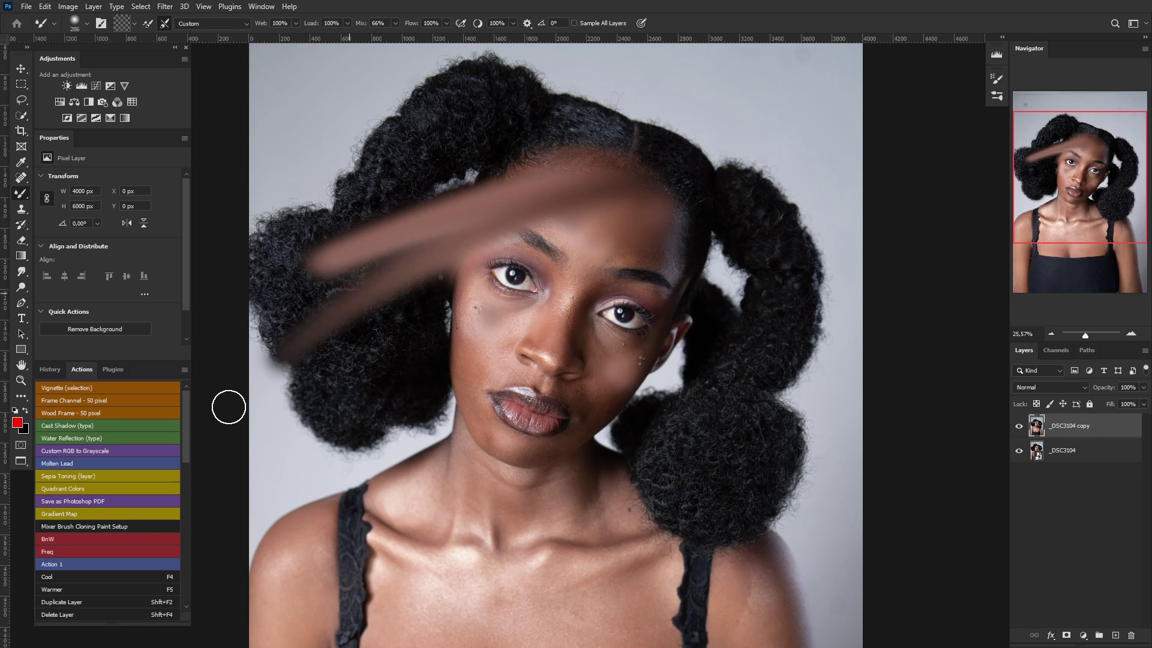
pyautogui.moveTo(597, 200)
pyautogui.mouseDown()
pyautogui.moveTo(446, 263)
pyautogui.moveTo(296, 376)
pyautogui.mouseUp()
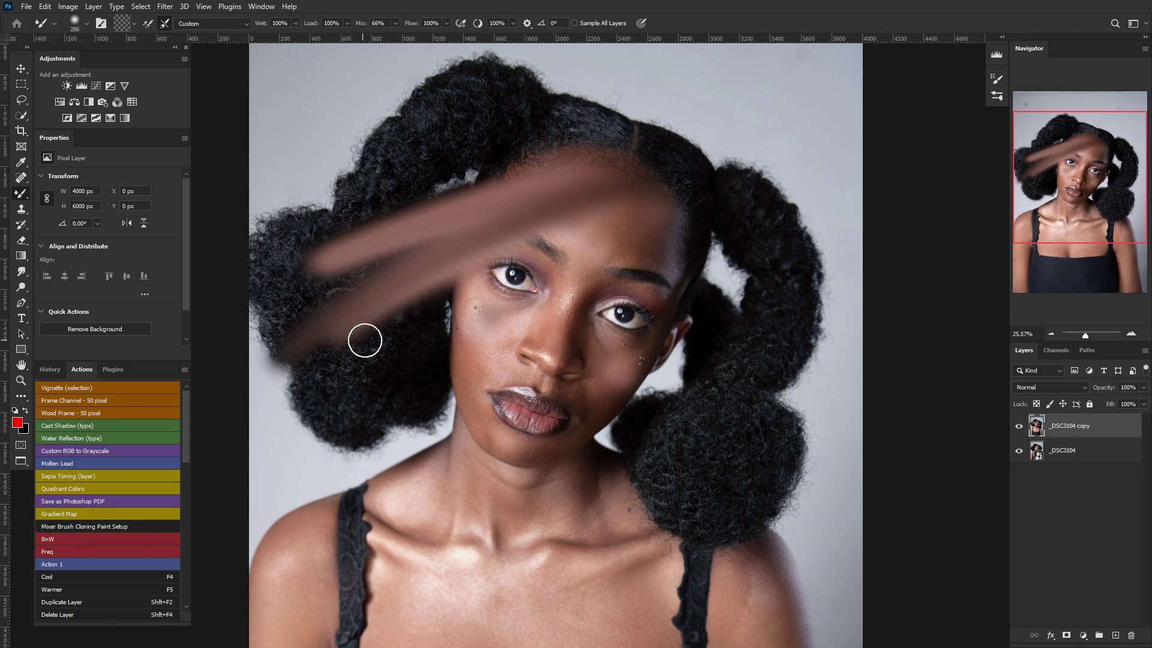
pyautogui.scroll(3, 450, 264)
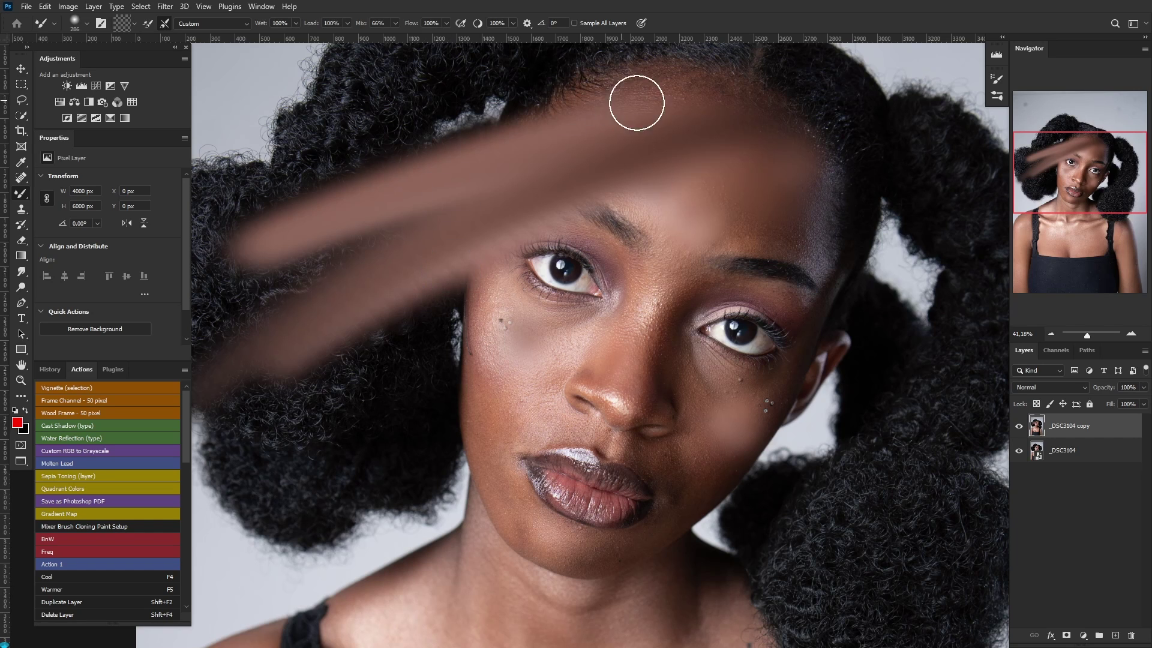
pyautogui.moveTo(702, 108)
pyautogui.mouseDown()
pyautogui.moveTo(558, 112)
pyautogui.moveTo(125, 234)
pyautogui.mouseUp()
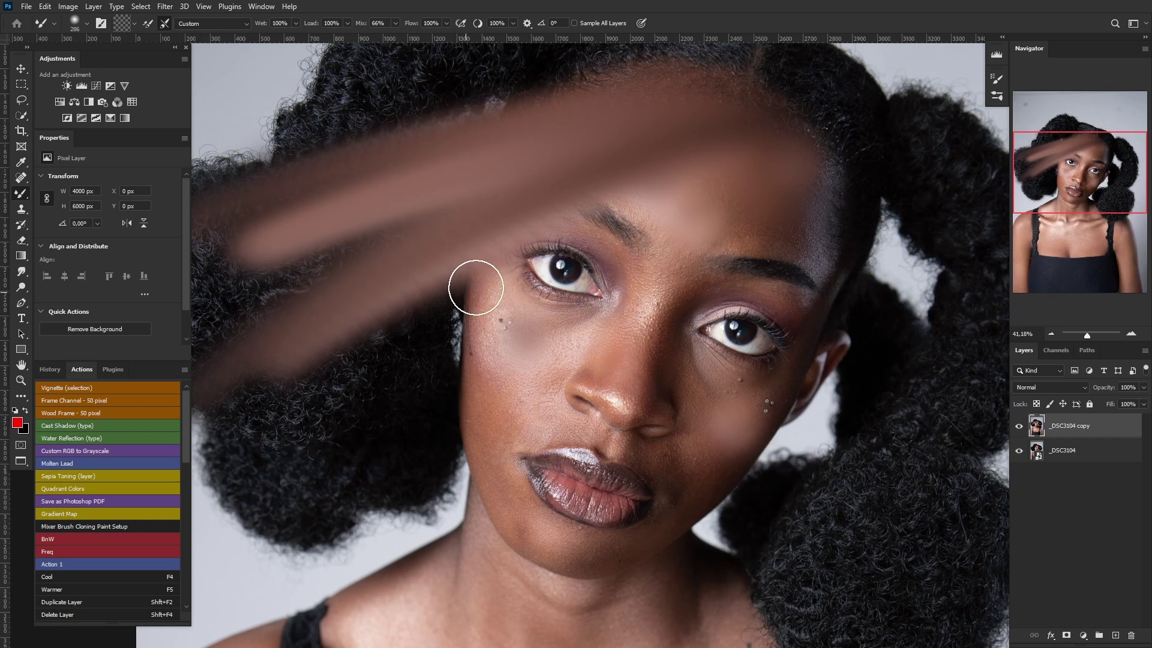
# - Lower Wet to 5% and blend the skin and hair beside the temple and over the eye and eyebrow
pyautogui.click(296, 23)
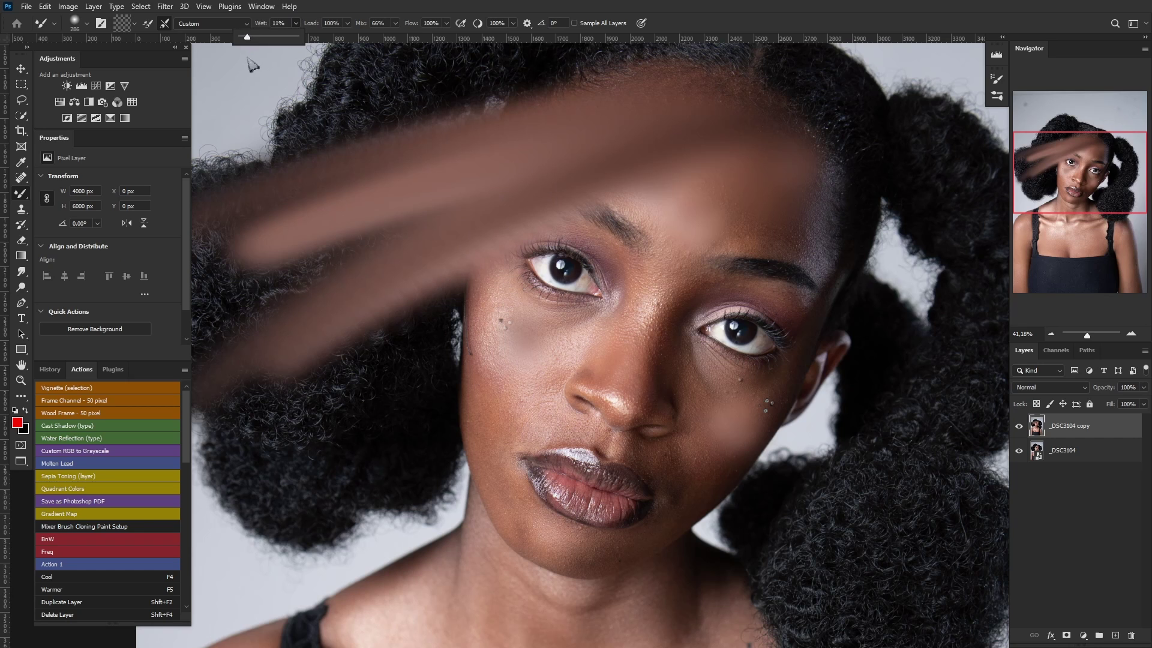
pyautogui.moveTo(503, 263)
pyautogui.mouseDown()
pyautogui.moveTo(426, 378)
pyautogui.moveTo(389, 474)
pyautogui.mouseUp()
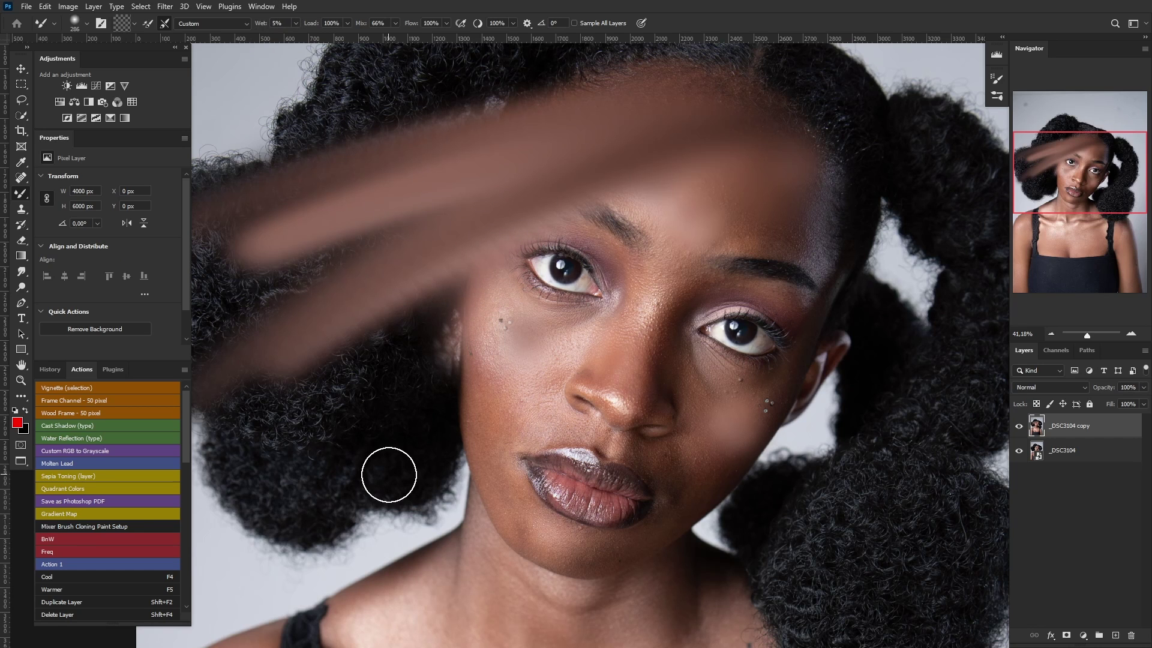
pyautogui.moveTo(548, 265)
pyautogui.mouseDown()
pyautogui.moveTo(472, 306)
pyautogui.moveTo(437, 365)
pyautogui.mouseUp()
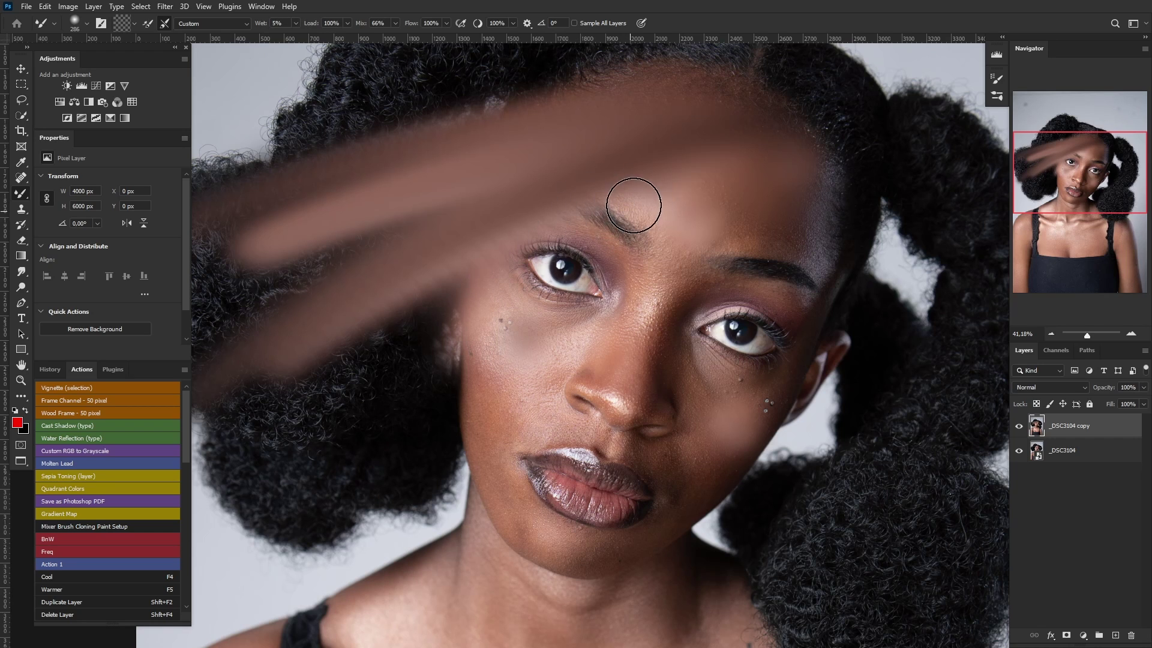
pyautogui.moveTo(548, 270)
pyautogui.mouseDown()
pyautogui.moveTo(556, 334)
pyautogui.moveTo(515, 283)
pyautogui.moveTo(525, 226)
pyautogui.moveTo(581, 204)
pyautogui.mouseUp()
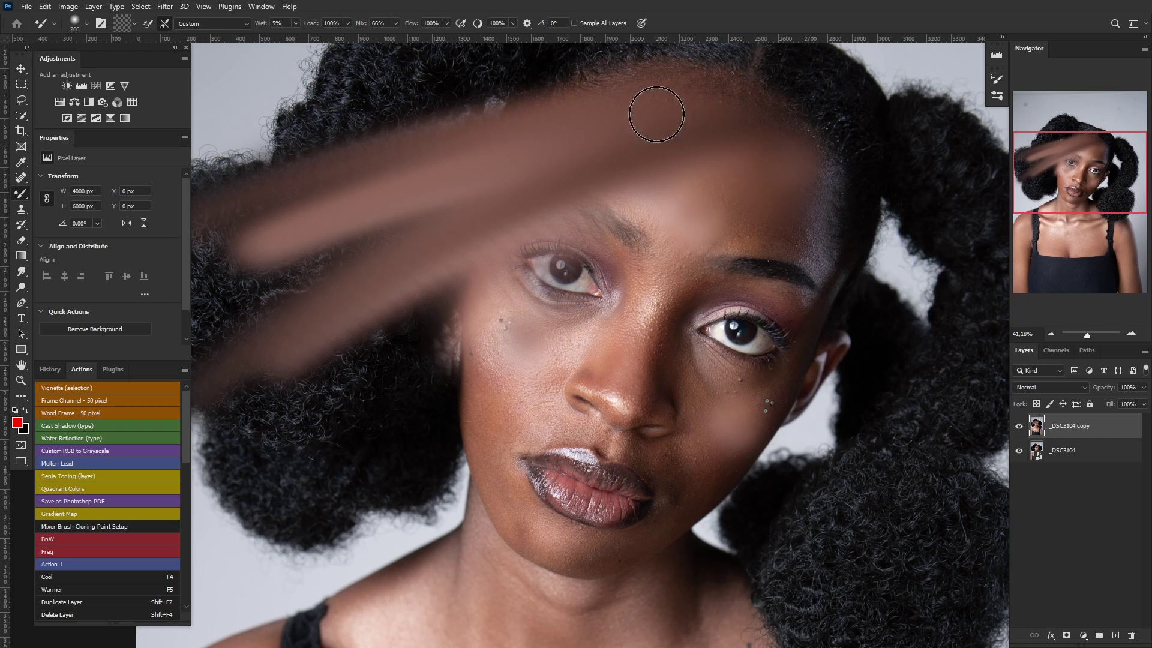
# - Try Wet at 100% and settle on a Wet value of 8%
pyautogui.click(296, 23)
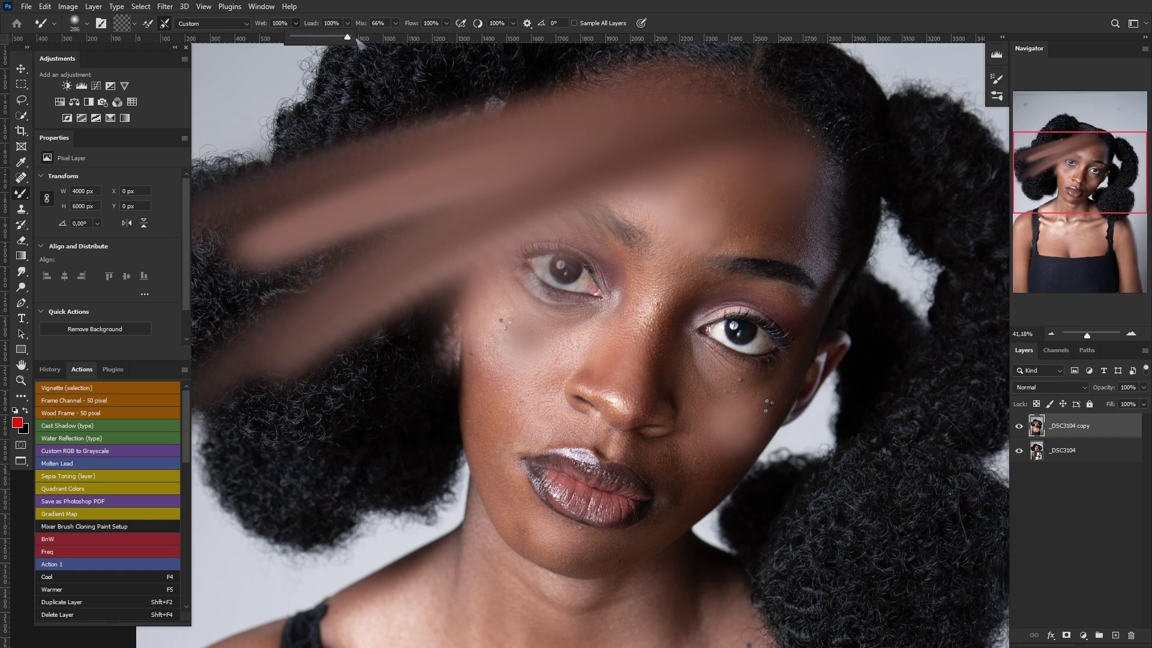
pyautogui.moveTo(328, 47); pyautogui.dragTo(326, 46)
pyautogui.moveTo(302, 40); pyautogui.dragTo(299, 42)
pyautogui.click(307, 24)
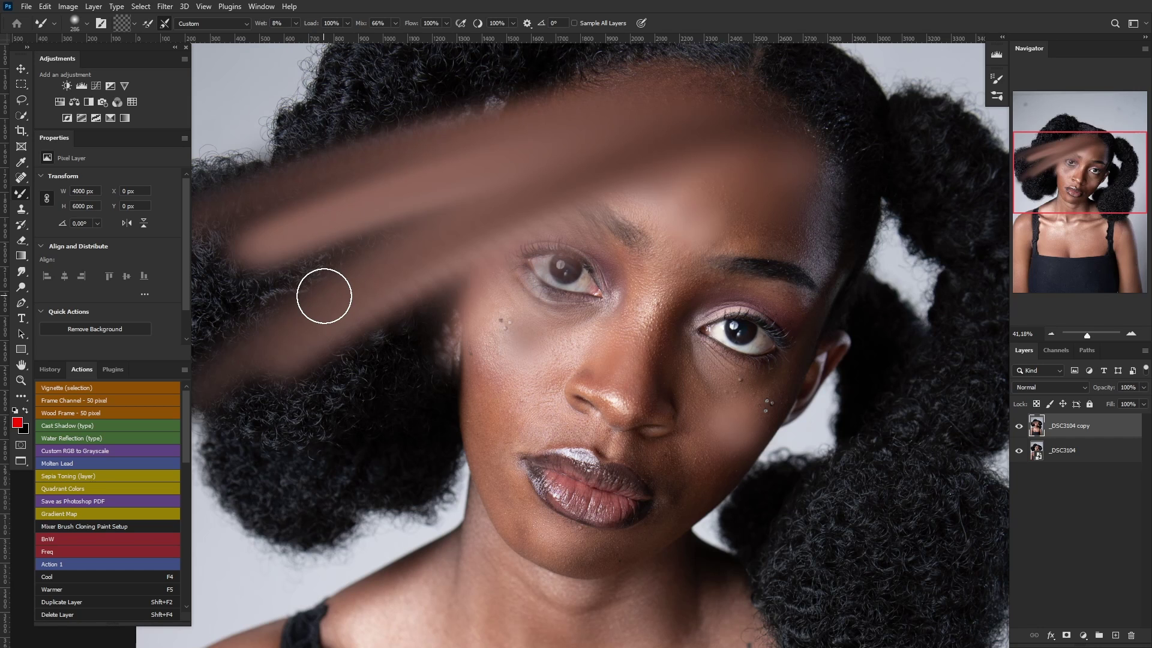
# - Blend the cheek with Load at 100% and the lower cheek at 18%, finishing with Load at 31%
pyautogui.click(347, 24)
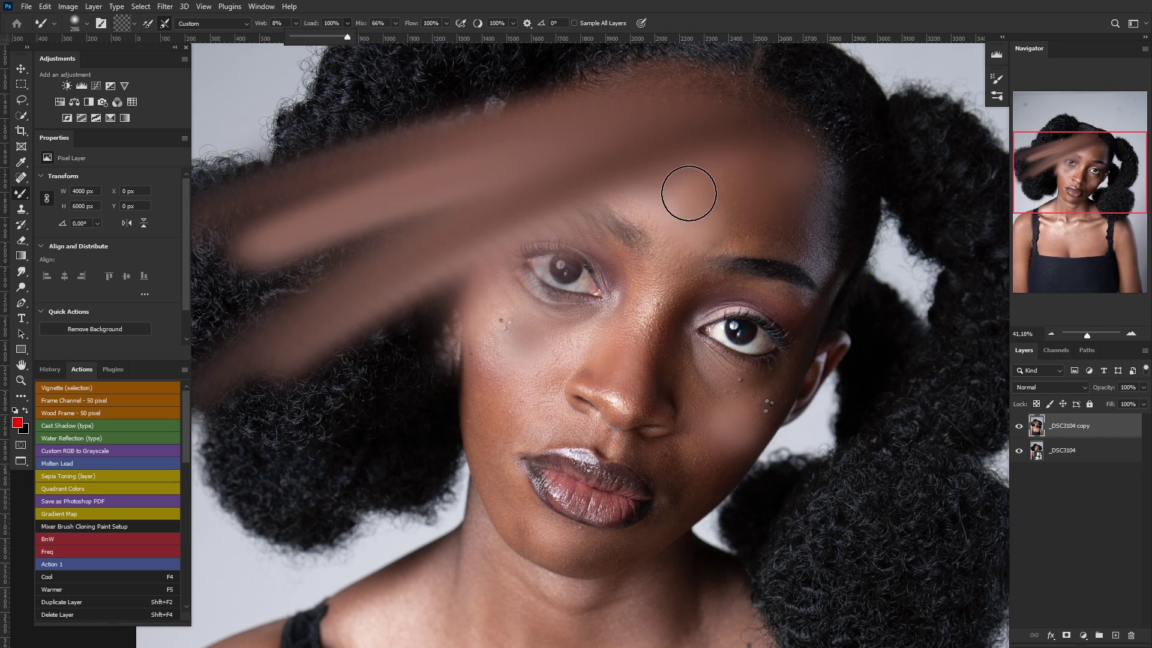
pyautogui.moveTo(534, 384)
pyautogui.mouseDown()
pyautogui.moveTo(510, 354)
pyautogui.moveTo(538, 361)
pyautogui.moveTo(520, 360)
pyautogui.moveTo(519, 372)
pyautogui.mouseUp()
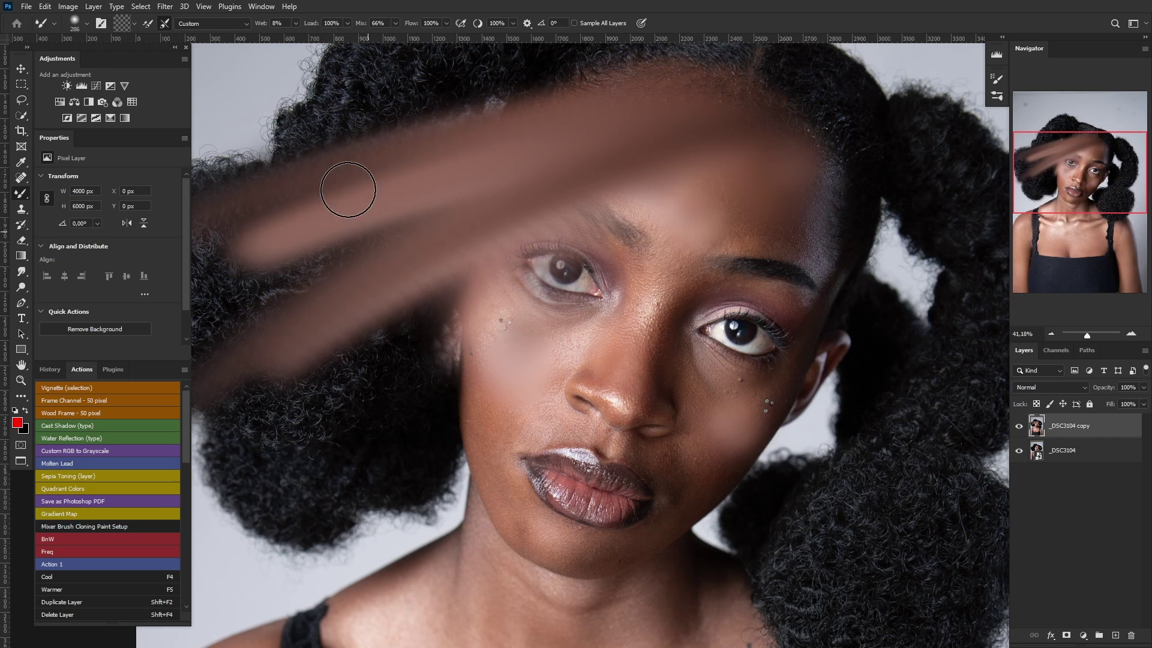
pyautogui.click(347, 23)
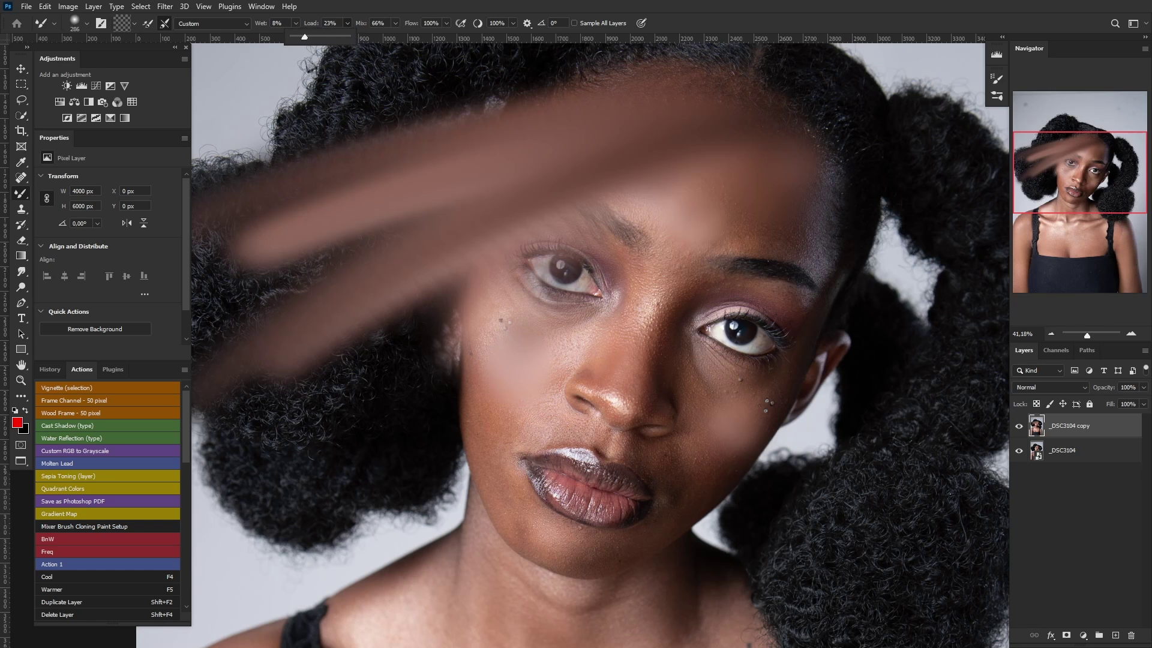
pyautogui.click(493, 431)
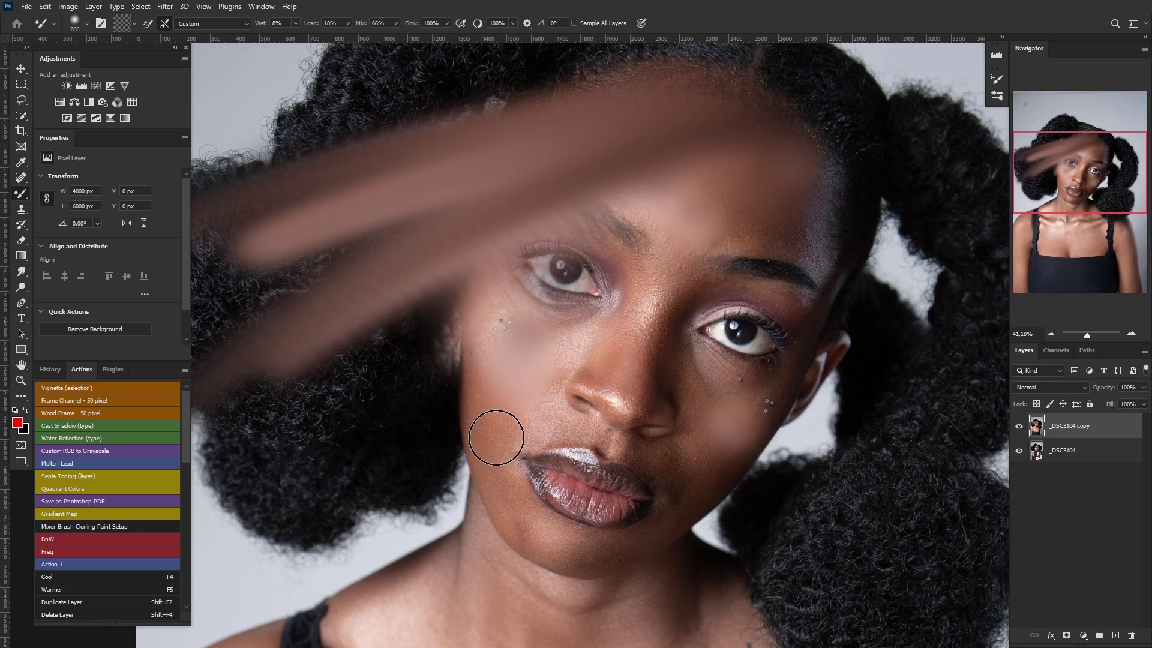
pyautogui.moveTo(499, 443)
pyautogui.mouseDown()
pyautogui.moveTo(501, 463)
pyautogui.moveTo(492, 436)
pyautogui.moveTo(532, 404)
pyautogui.moveTo(496, 429)
pyautogui.moveTo(504, 452)
pyautogui.moveTo(502, 411)
pyautogui.moveTo(508, 437)
pyautogui.mouseUp()
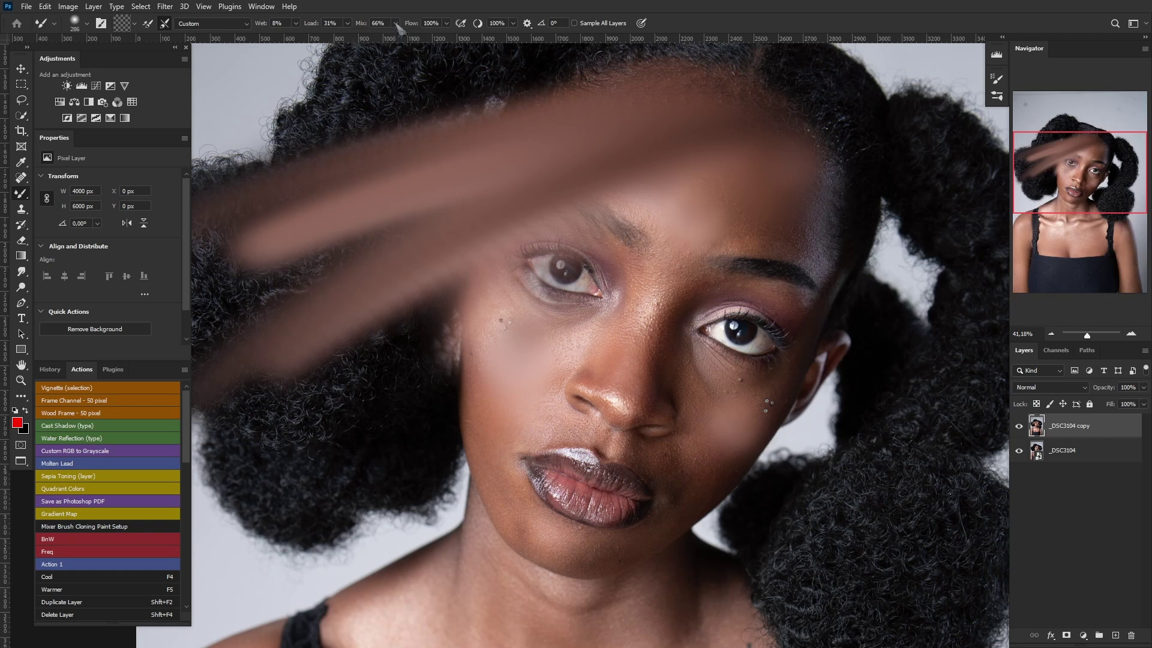
# - Set Mix to 82%, turn on loading the brush after each stroke, and paint red between the eyebrows
pyautogui.click(396, 24)
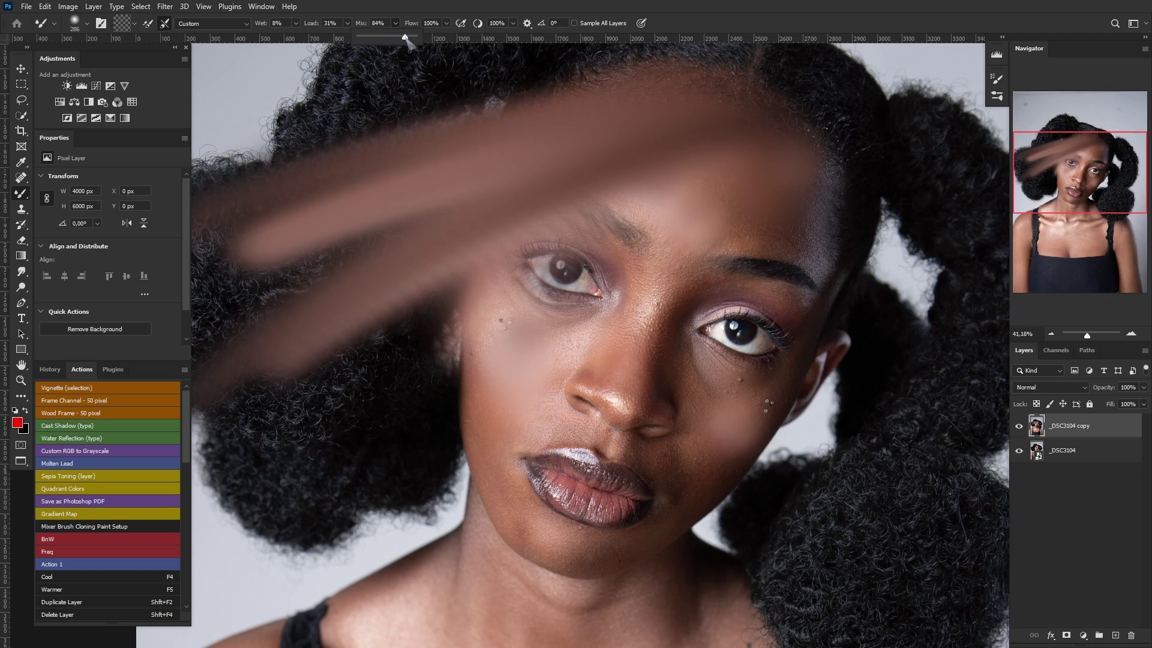
pyautogui.click(149, 26)
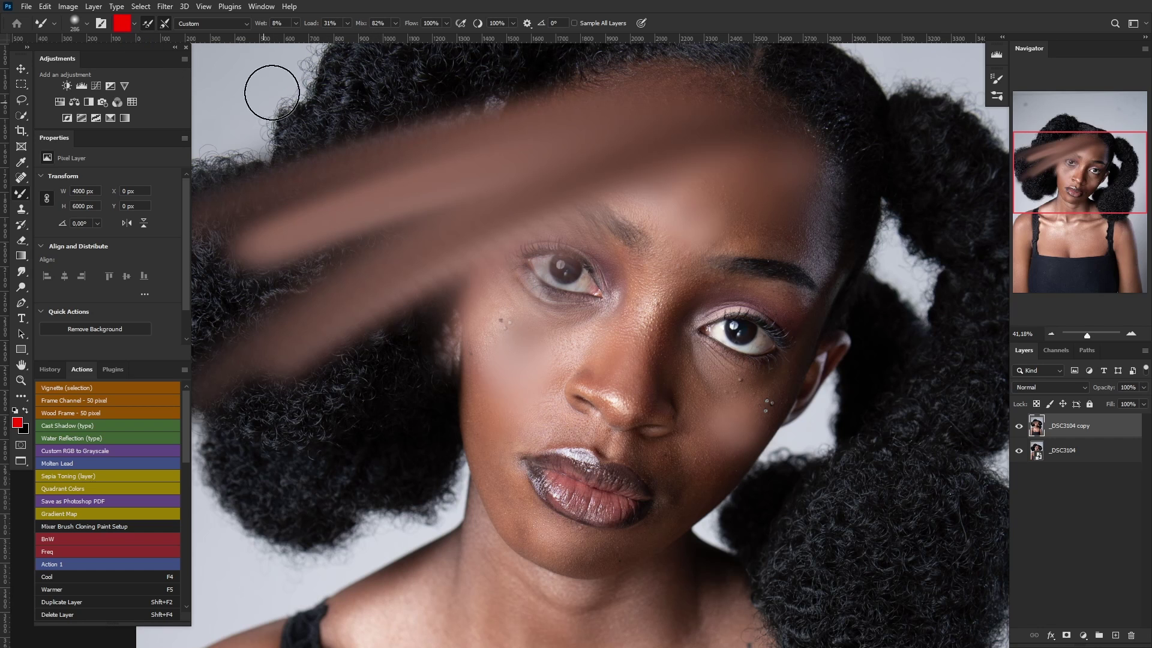
pyautogui.moveTo(615, 262)
pyautogui.mouseDown()
pyautogui.moveTo(656, 239)
pyautogui.moveTo(664, 295)
pyautogui.mouseUp()
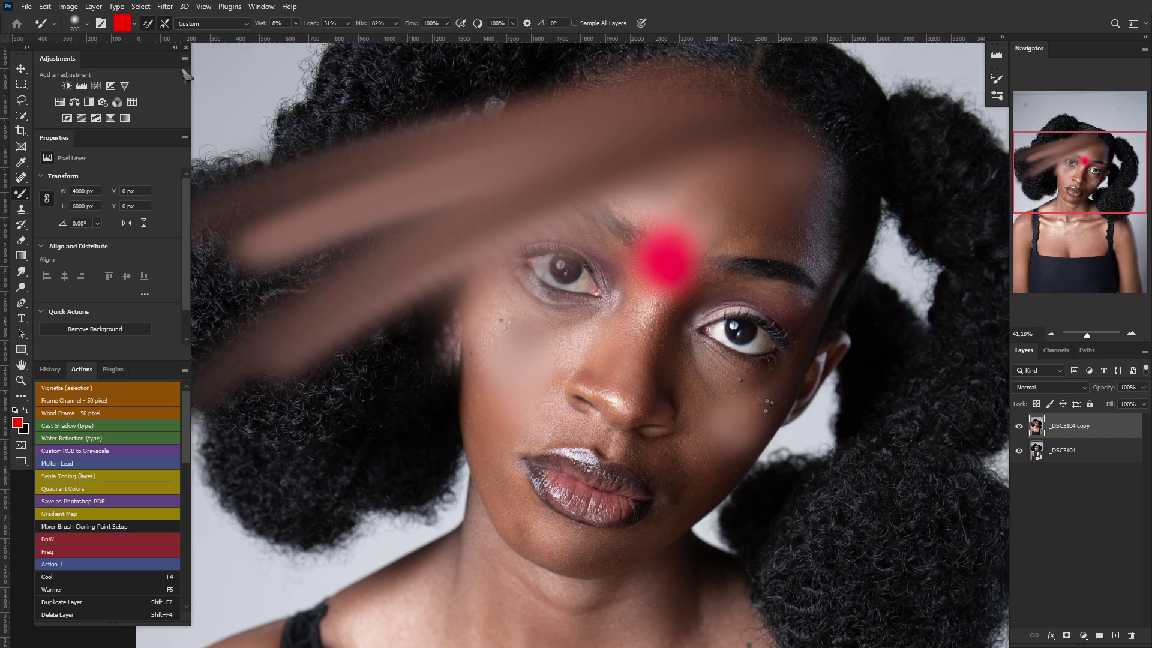
# - Set Mix to 20% and paint red over the cheek and the side of the nose
pyautogui.click(394, 24)
pyautogui.click(395, 24)
pyautogui.moveTo(380, 45); pyautogui.dragTo(360, 48)
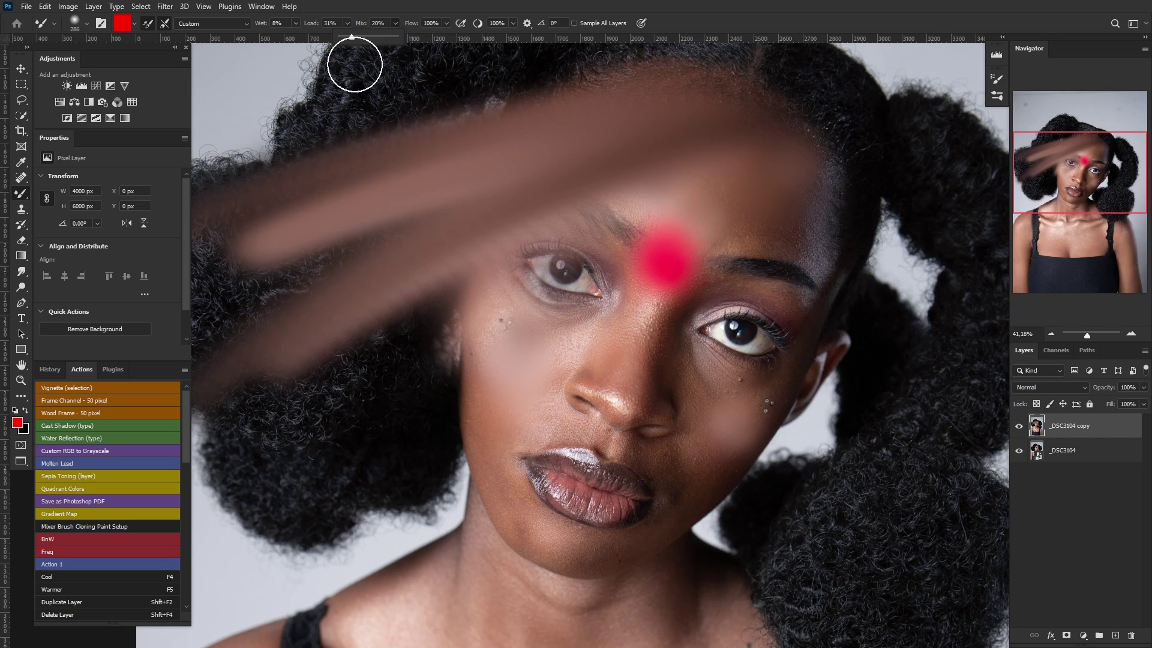
pyautogui.moveTo(489, 347)
pyautogui.mouseDown()
pyautogui.moveTo(513, 360)
pyautogui.moveTo(516, 412)
pyautogui.moveTo(540, 402)
pyautogui.moveTo(573, 335)
pyautogui.moveTo(565, 354)
pyautogui.moveTo(618, 318)
pyautogui.mouseUp()
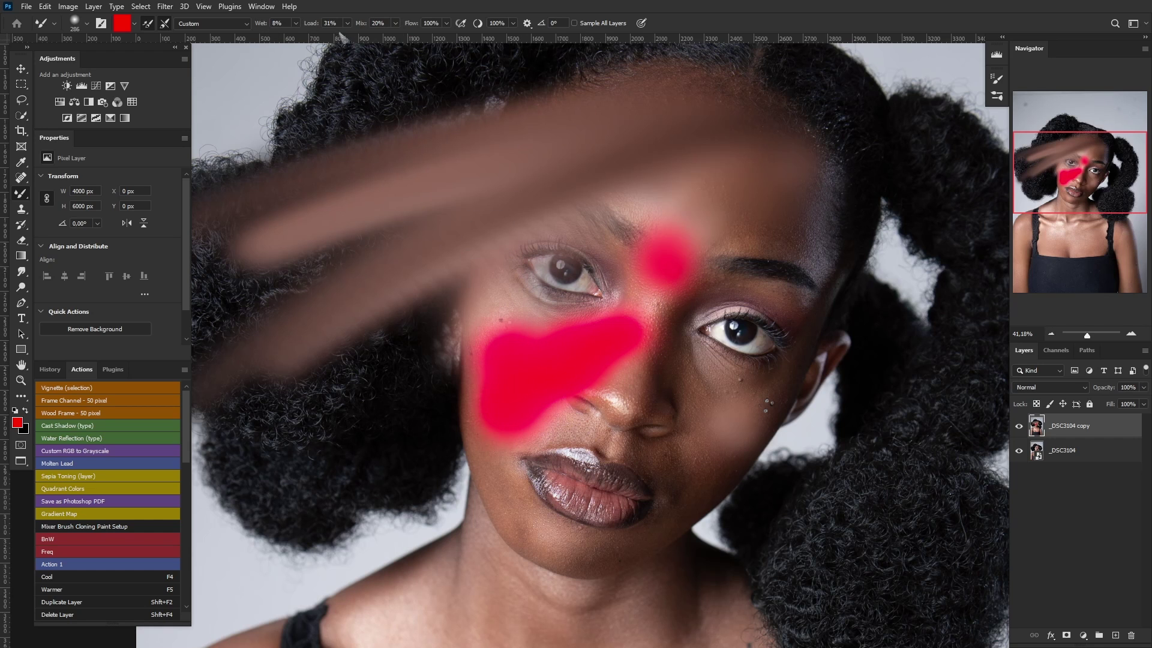
pyautogui.moveTo(474, 351)
pyautogui.mouseDown()
pyautogui.moveTo(506, 360)
pyautogui.moveTo(477, 360)
pyautogui.mouseUp()
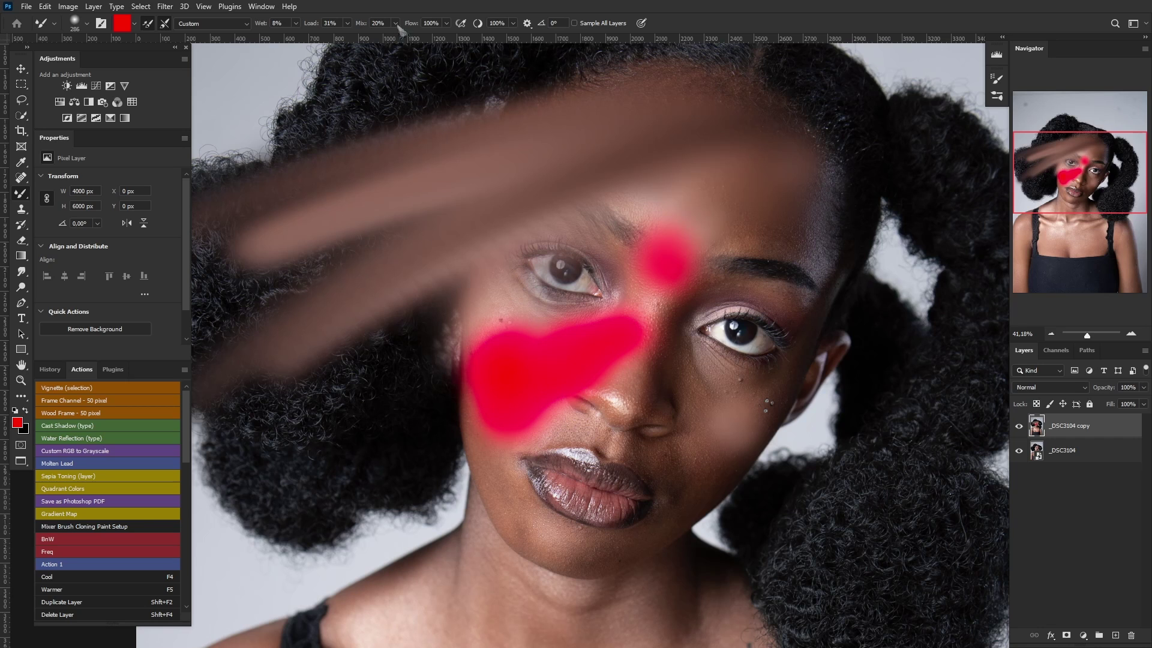
# - Set Mix to 100% for the Mixer Brush
pyautogui.click(396, 24)
pyautogui.moveTo(428, 48); pyautogui.dragTo(462, 62)
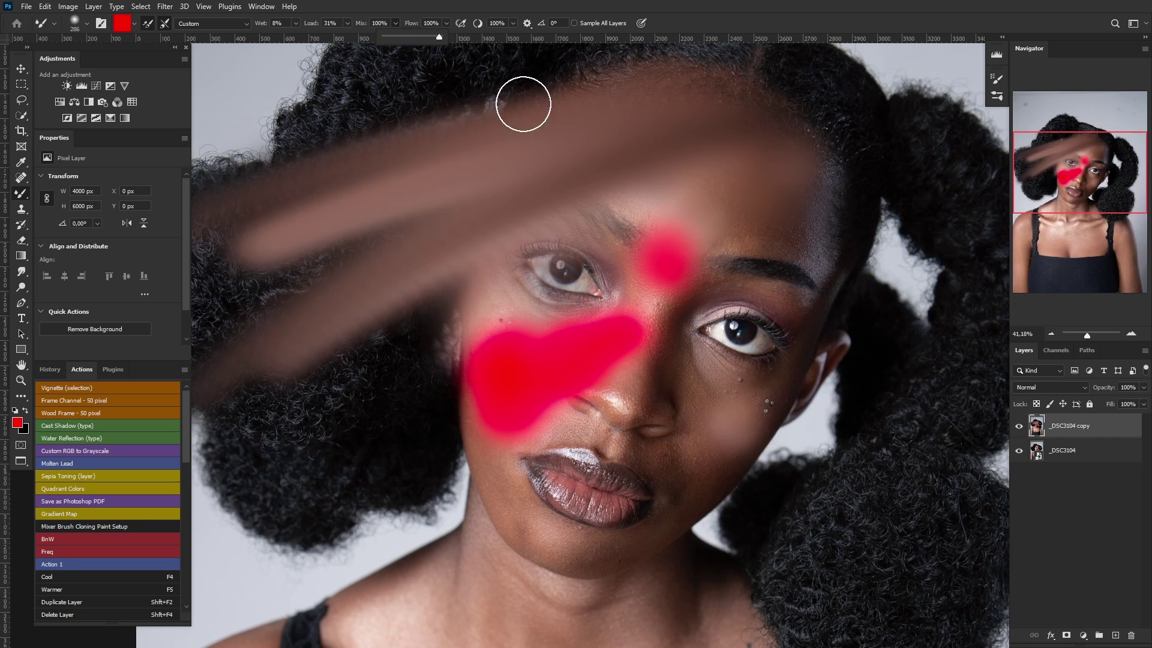
pyautogui.click(683, 226)
pyautogui.moveTo(682, 273)
pyautogui.mouseDown()
pyautogui.moveTo(649, 317)
pyautogui.moveTo(647, 341)
pyautogui.moveTo(658, 380)
pyautogui.moveTo(679, 378)
pyautogui.moveTo(639, 370)
pyautogui.mouseUp()
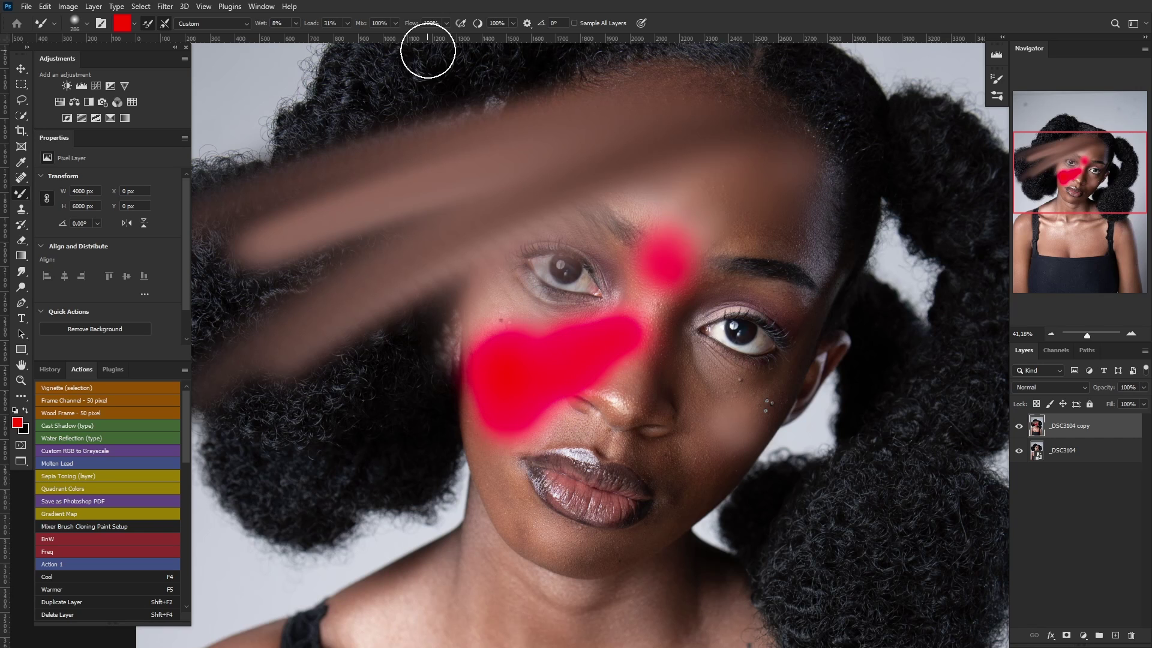
# - Delete the painted _DSC3104 copy layer, turn off loading the brush after each stroke, and switch to the Move tool
pyautogui.moveTo(1074, 426); pyautogui.dragTo(1133, 634)
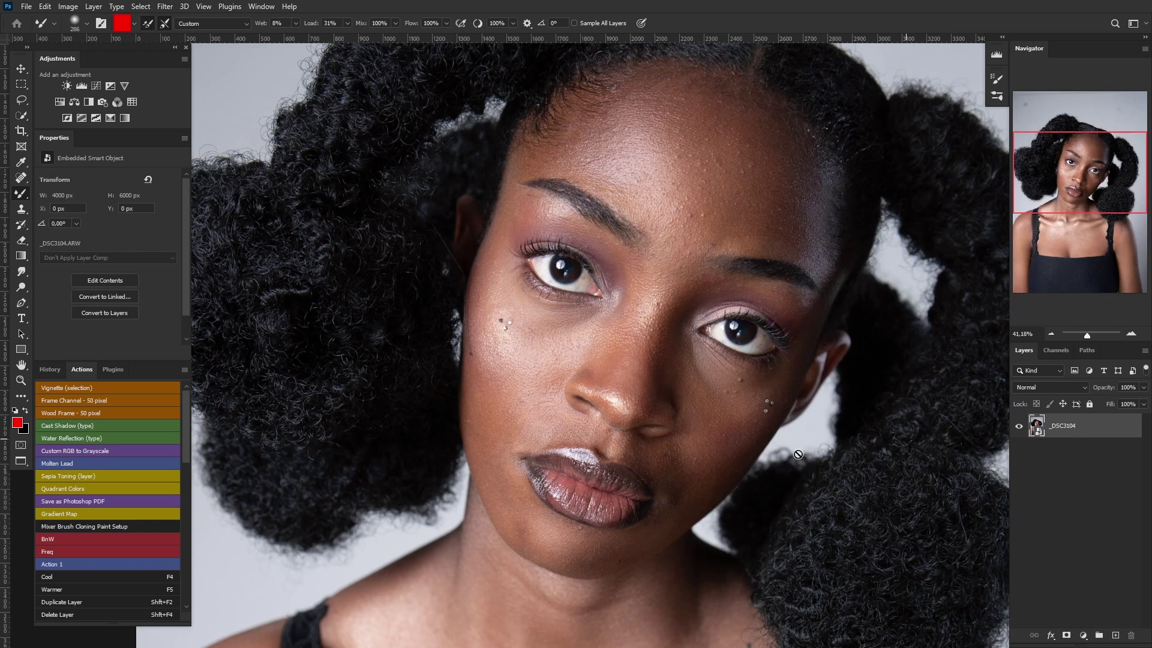
pyautogui.click(148, 24)
pyautogui.click(21, 68)
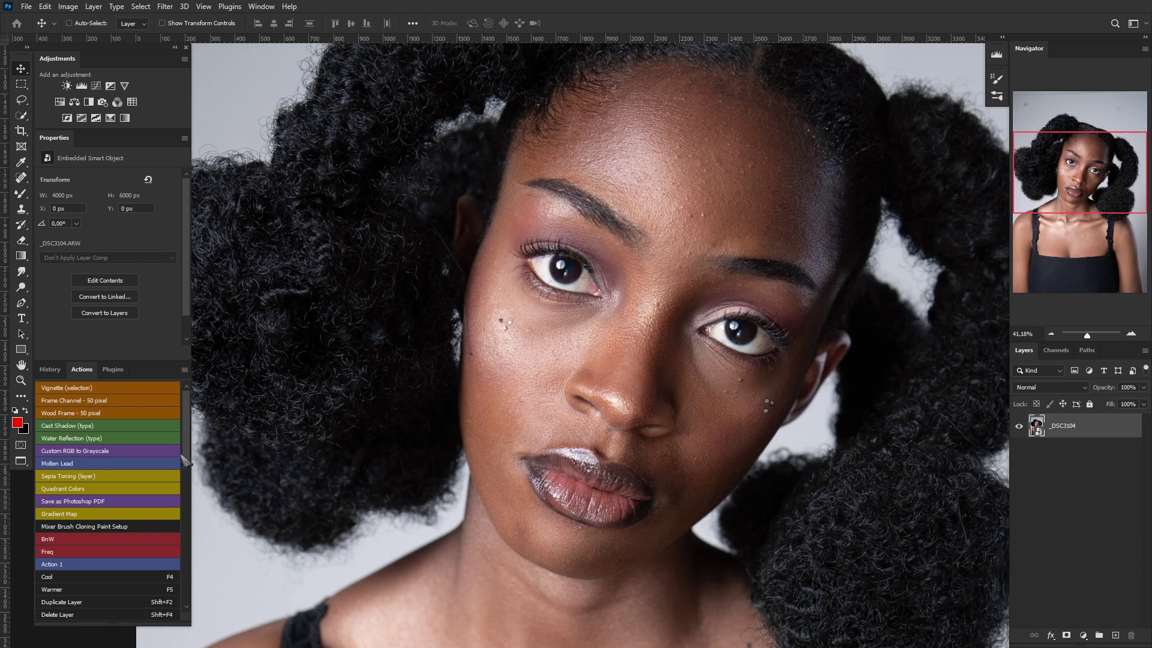
# - Run the FS 16-bit frequency separation action with a Gaussian Blur radius of 8 pixels and rename the resulting group FS
pyautogui.moveTo(185, 450); pyautogui.dragTo(196, 507)
pyautogui.click(97, 534)
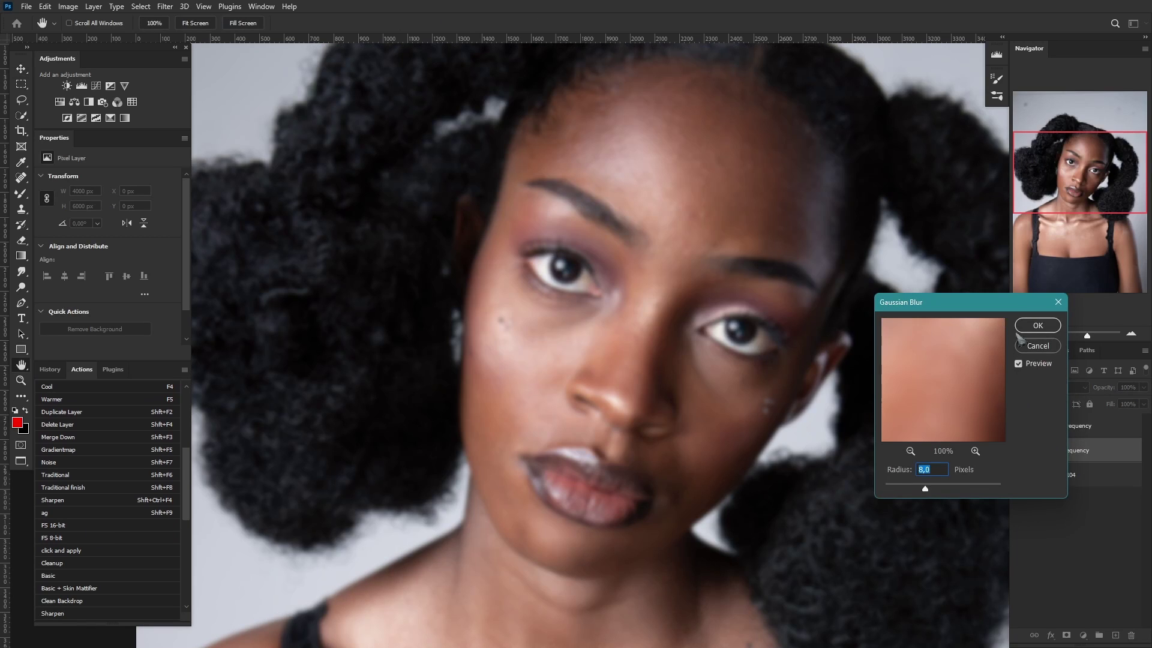
pyautogui.click(1034, 330)
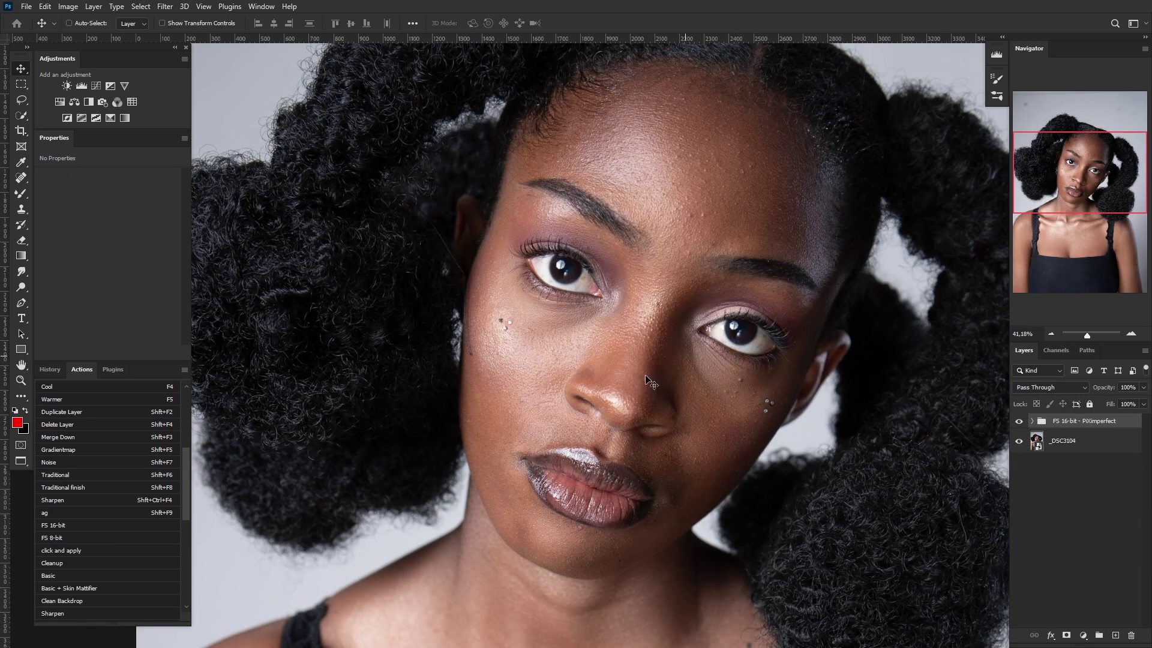
pyautogui.click(1033, 422)
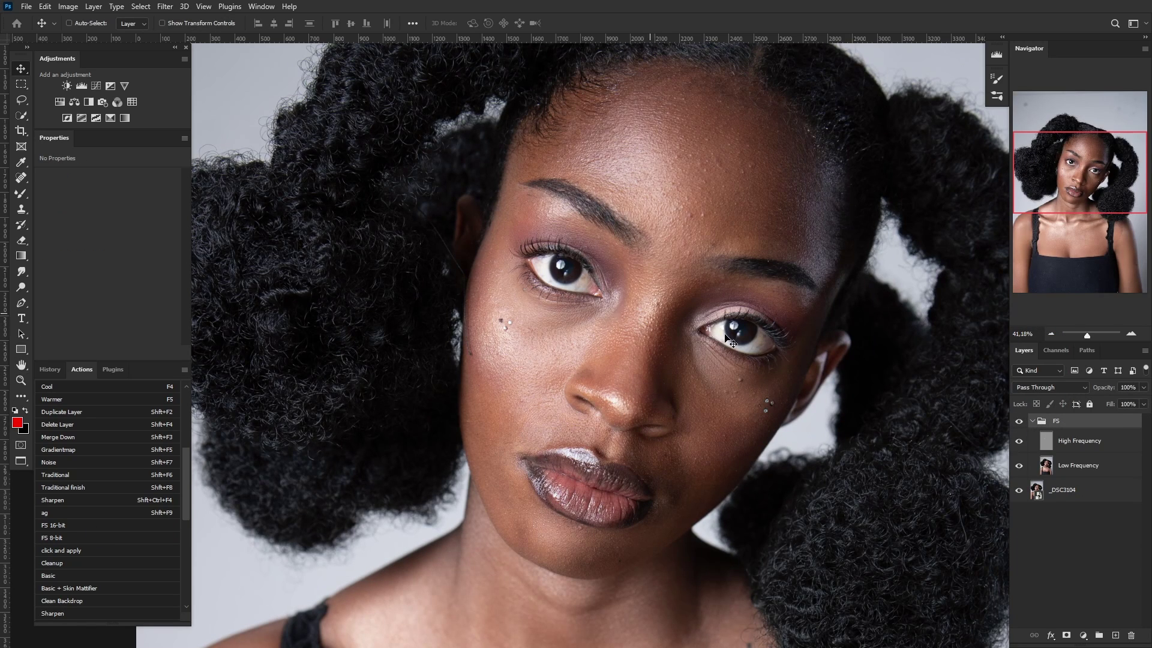
# - Duplicate the Low Frequency layer inside the FS group
pyautogui.scroll(-2, 737, 356)
pyautogui.scroll(3, 738, 356)
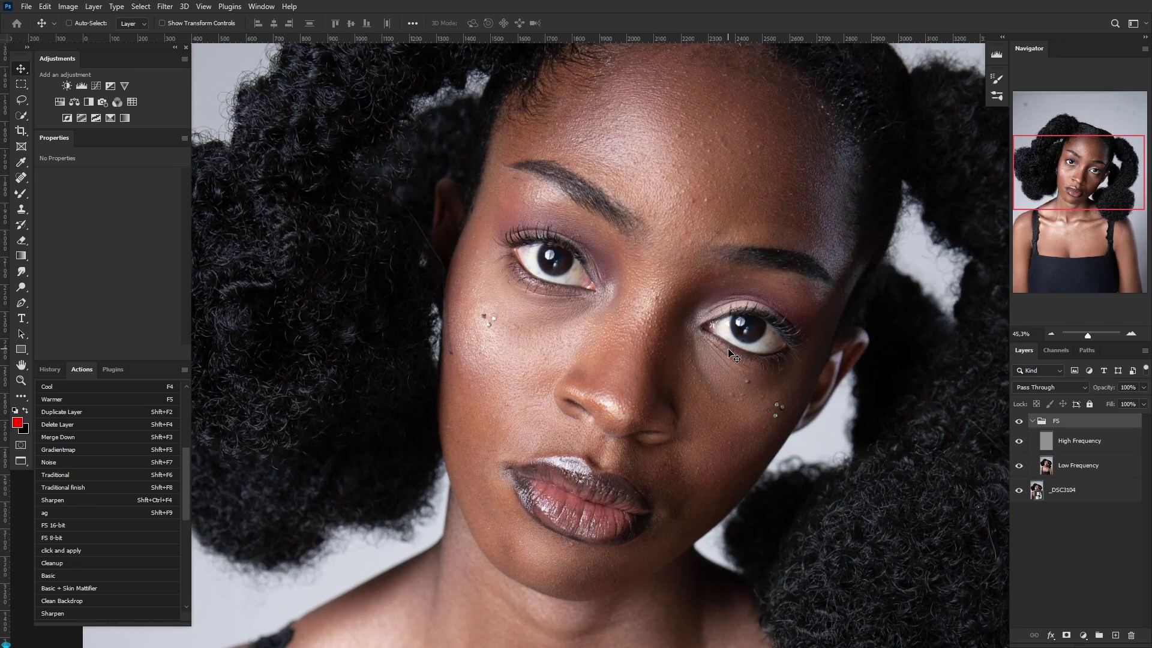
pyautogui.click(1088, 471)
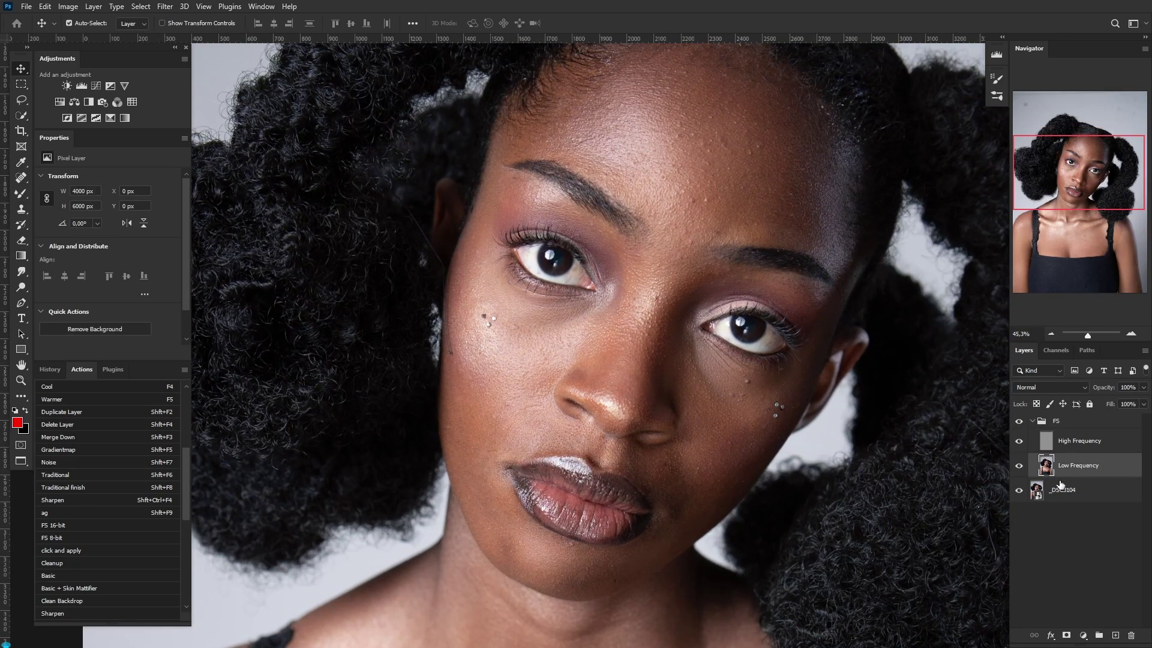
pyautogui.hotkey('ctrl', 'j')
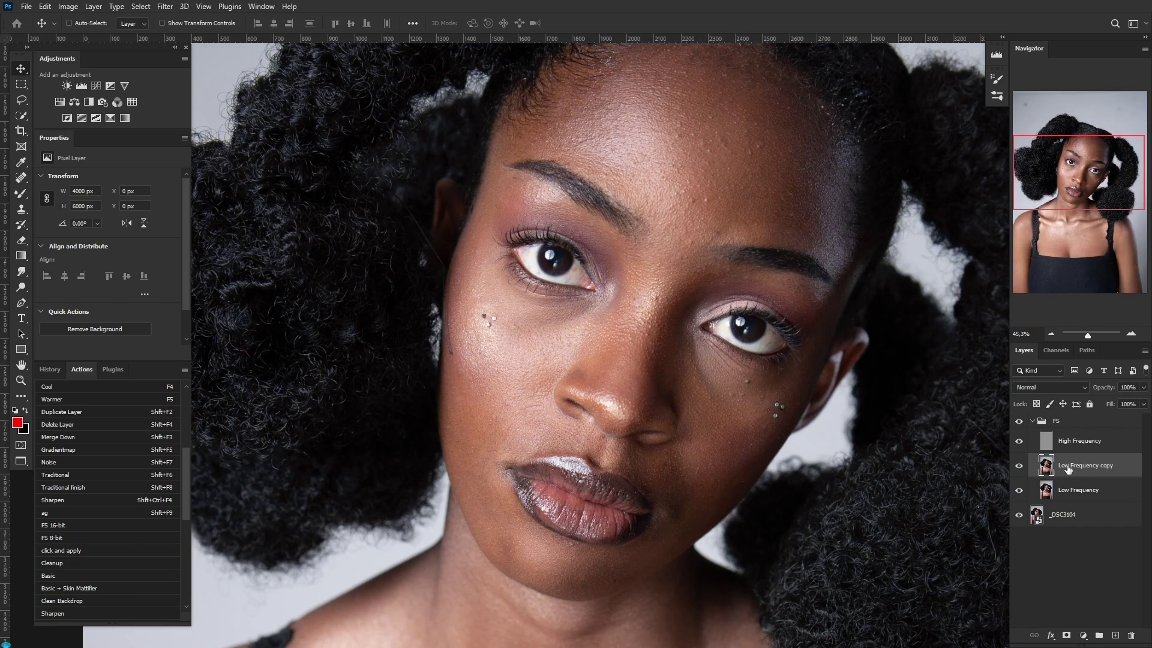
# - Switch to the Mixer Brush and set Wet to 10%, Load to 30% and Mix to 70%
pyautogui.scroll(-4, 706, 368)
pyautogui.scroll(4, 654, 278)
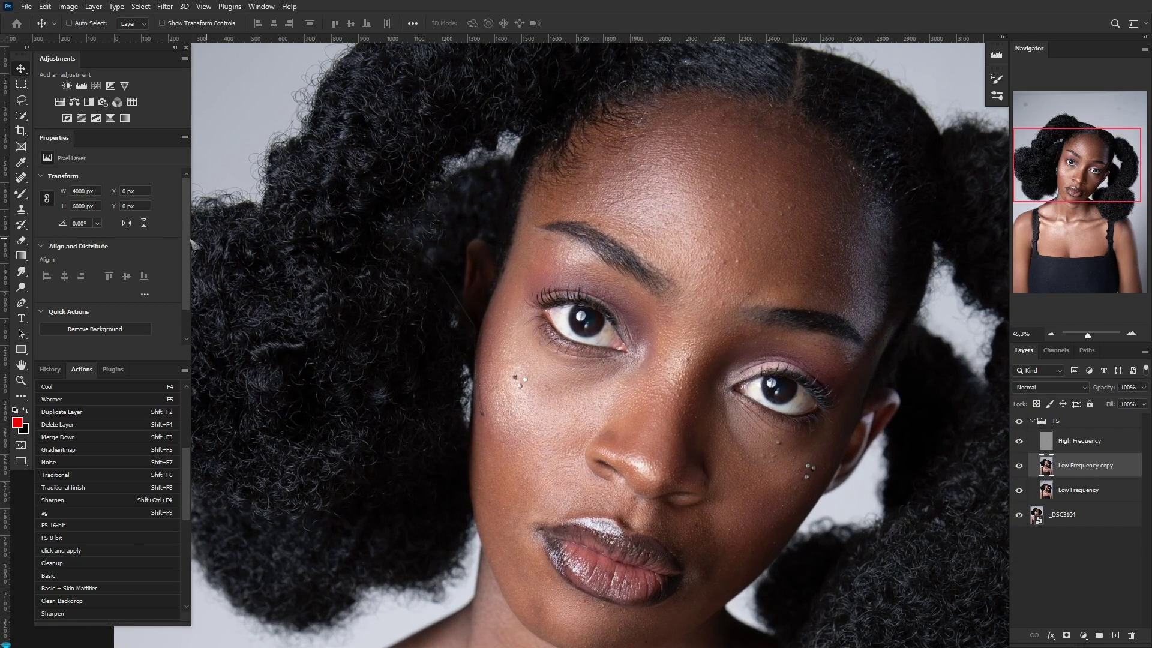
pyautogui.click(23, 200)
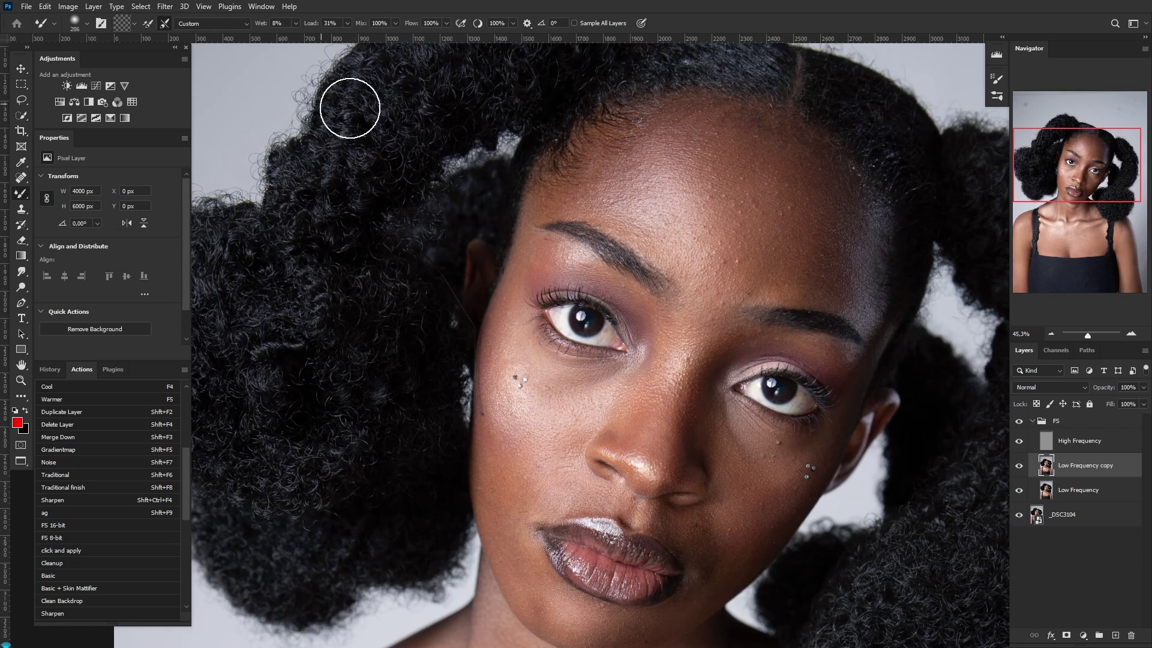
pyautogui.scroll(3, 748, 263)
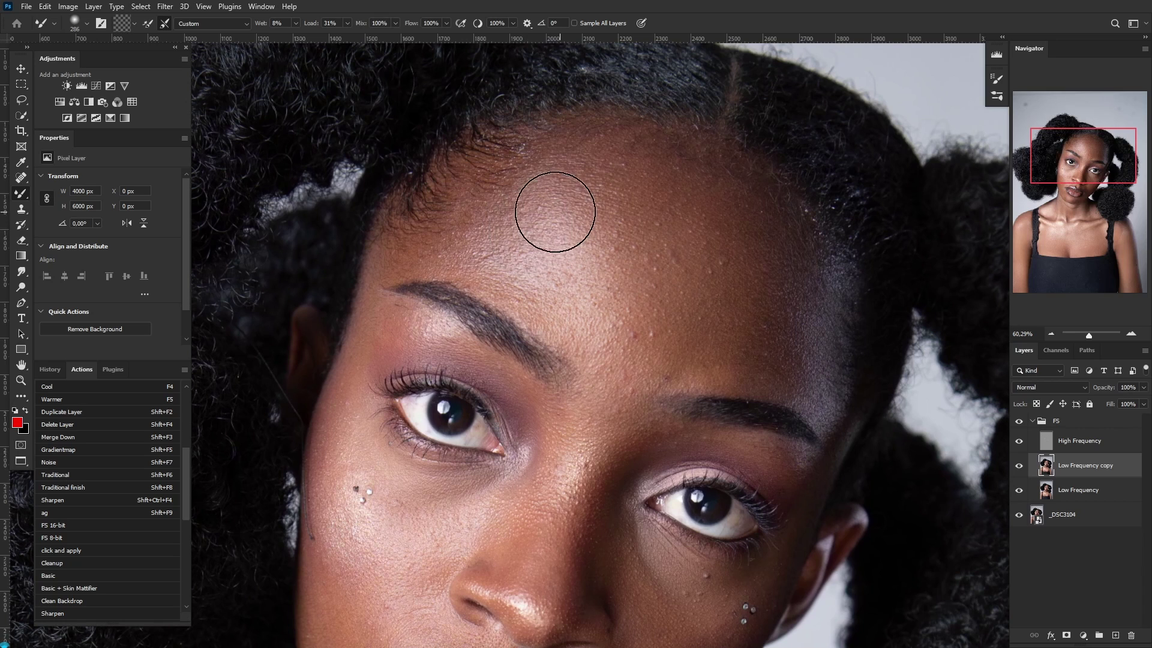
pyautogui.click(295, 23)
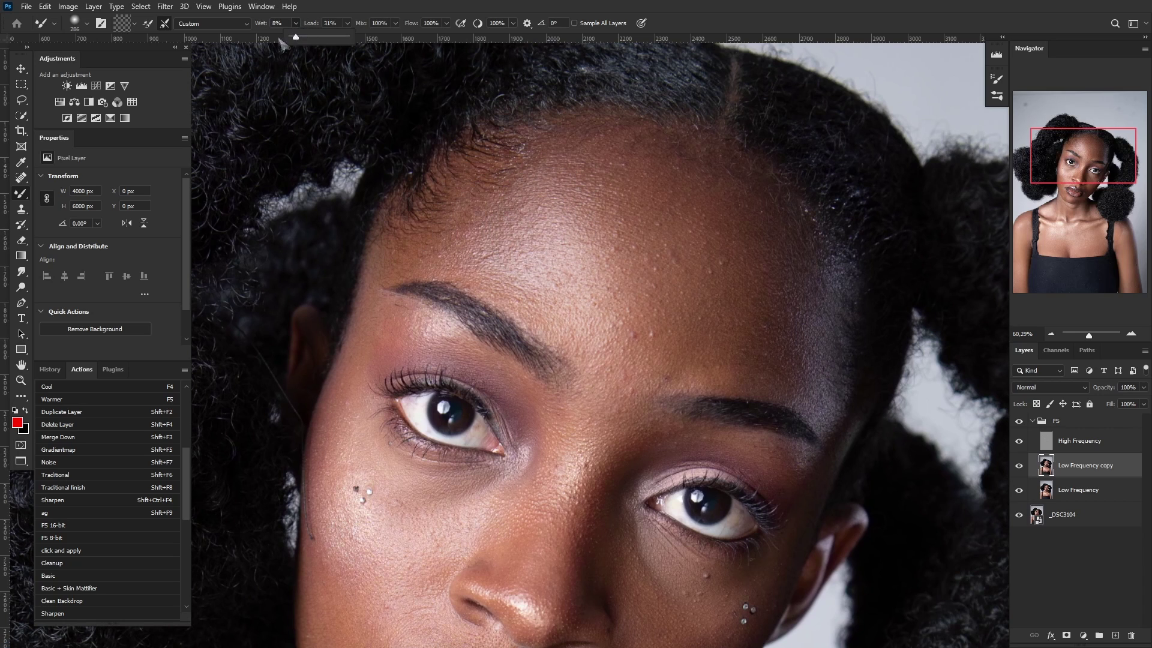
pyautogui.moveTo(296, 37); pyautogui.dragTo(297, 38)
pyautogui.moveTo(299, 41); pyautogui.dragTo(302, 43)
pyautogui.click(347, 23)
pyautogui.moveTo(347, 39); pyautogui.dragTo(384, 51)
pyautogui.click(396, 23)
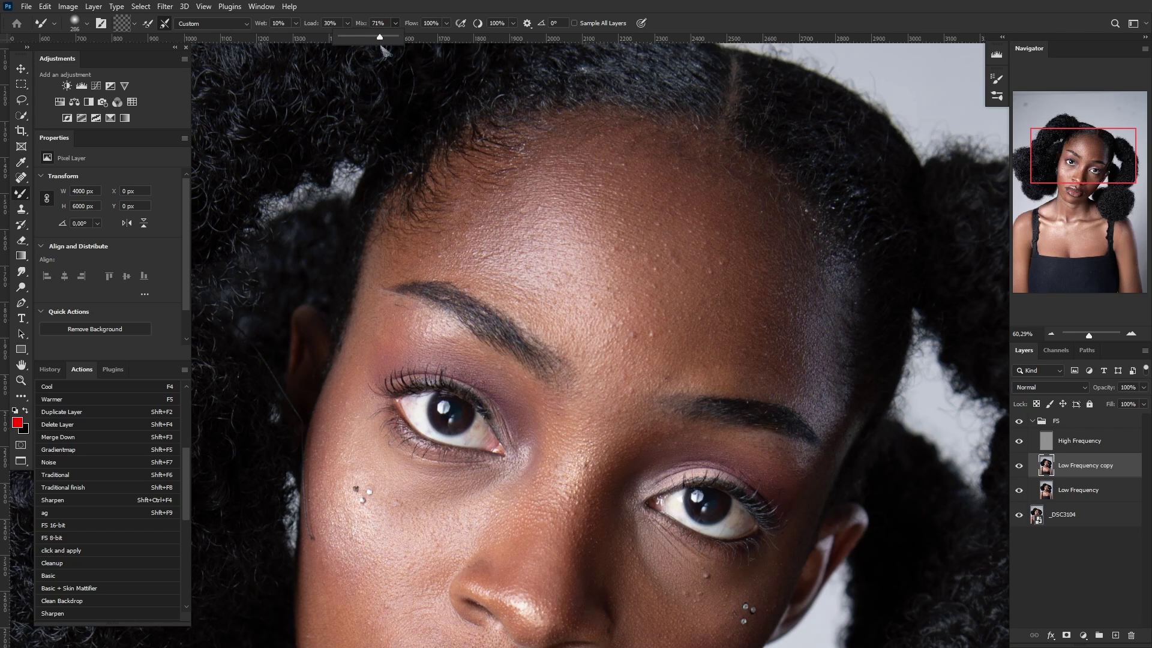
pyautogui.click(446, 23)
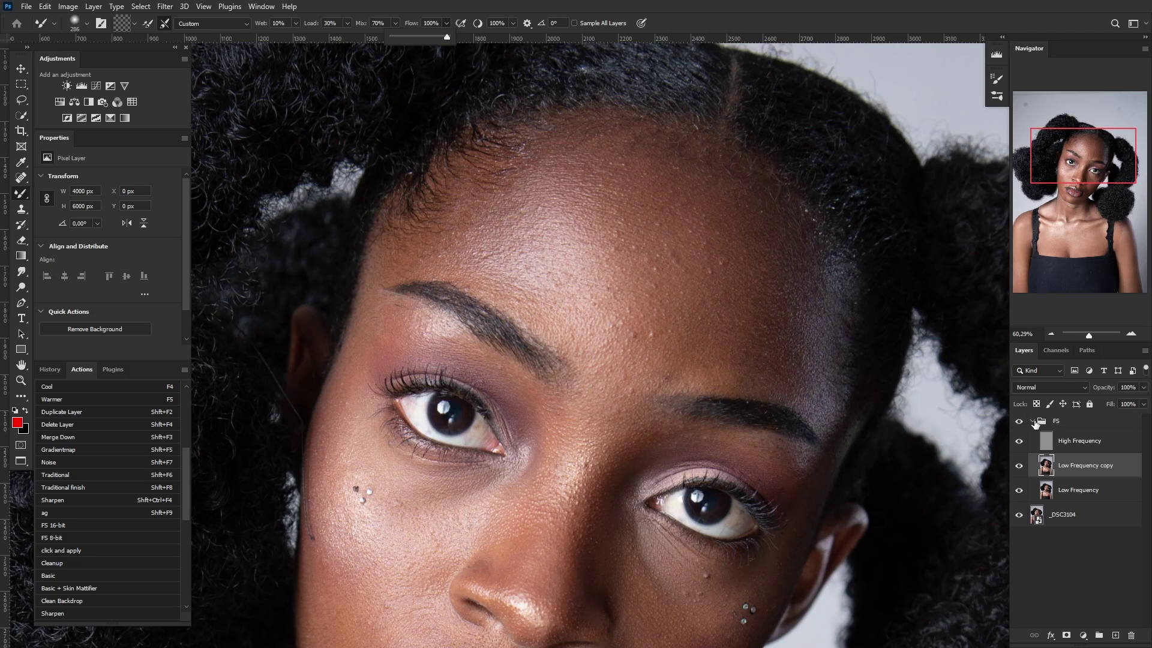
# - Collapse the FS group, add an empty layer above it, and switch to the regular Brush tool
pyautogui.click(1033, 422)
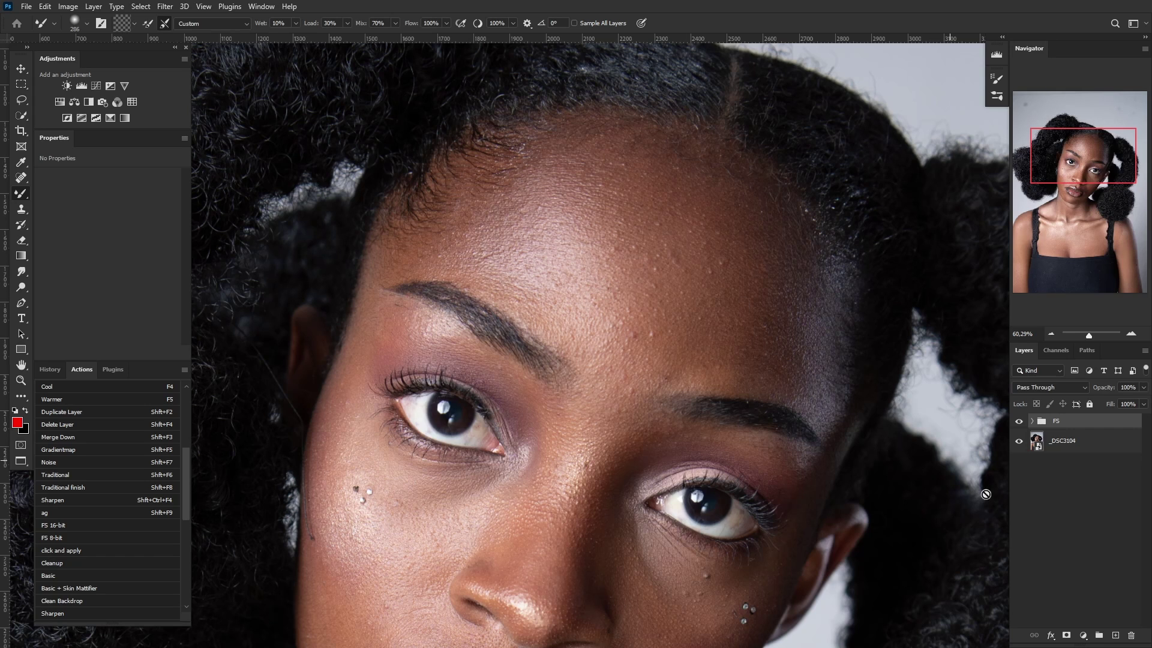
pyautogui.click(1114, 636)
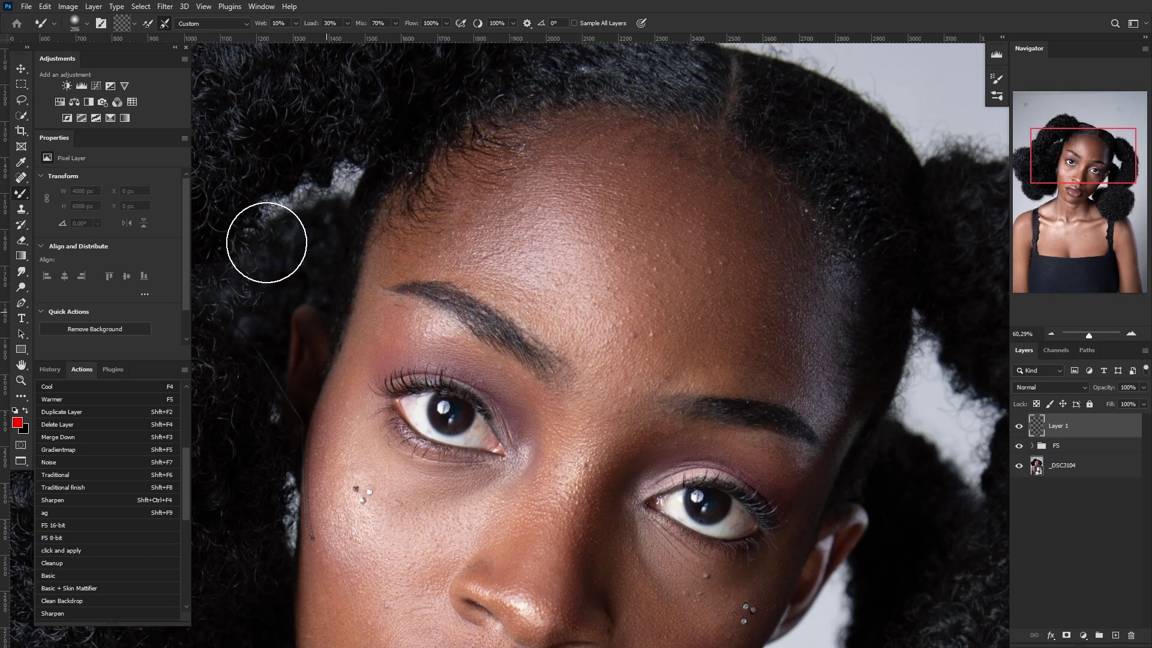
pyautogui.rightClick(24, 196)
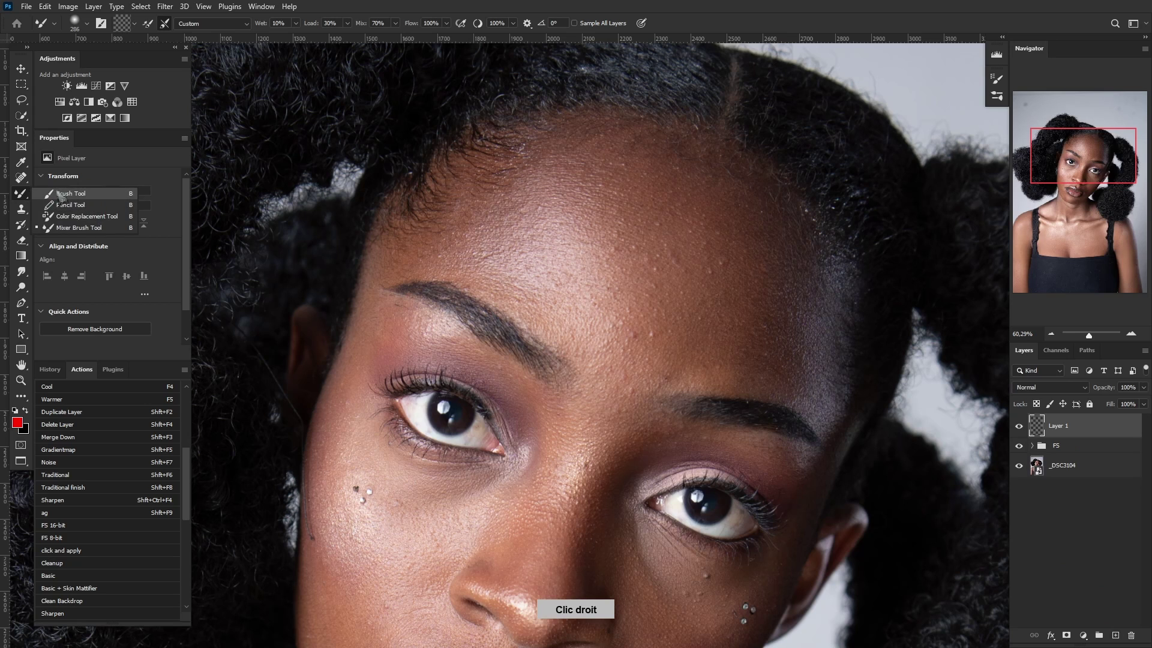
pyautogui.click(66, 192)
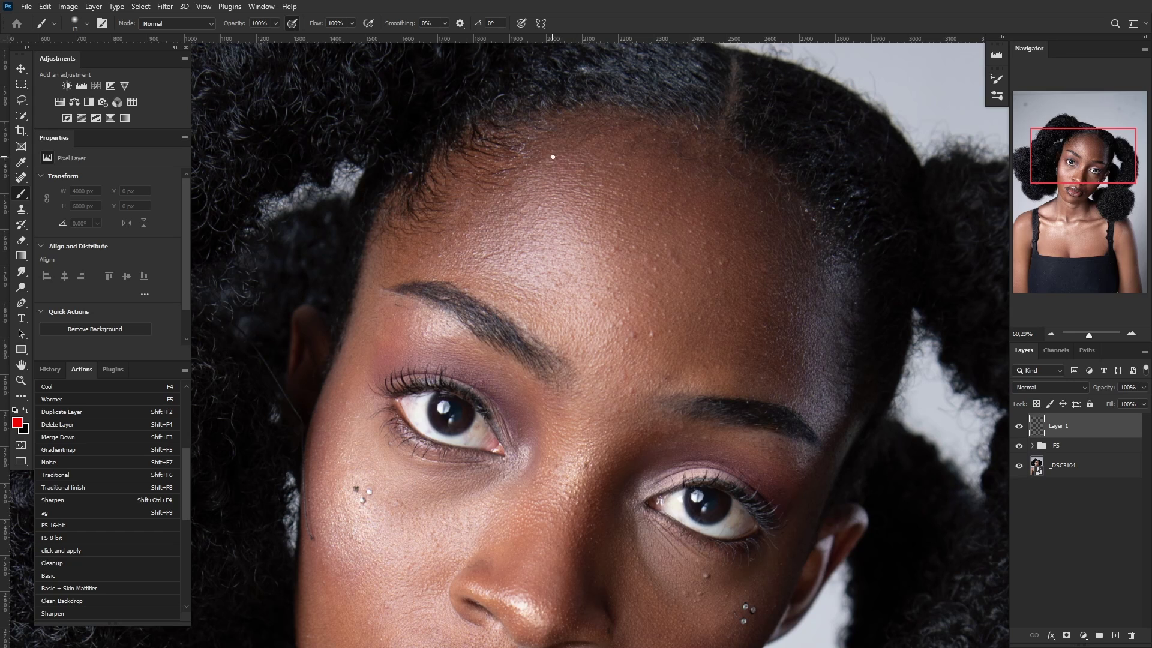
# - Paint six roughly parallel red guide lines across the forehead on the new layer, following its curve
pyautogui.moveTo(551, 155)
pyautogui.mouseDown()
pyautogui.moveTo(653, 178)
pyautogui.moveTo(783, 229)
pyautogui.mouseUp()
pyautogui.moveTo(581, 191); pyautogui.dragTo(801, 282)
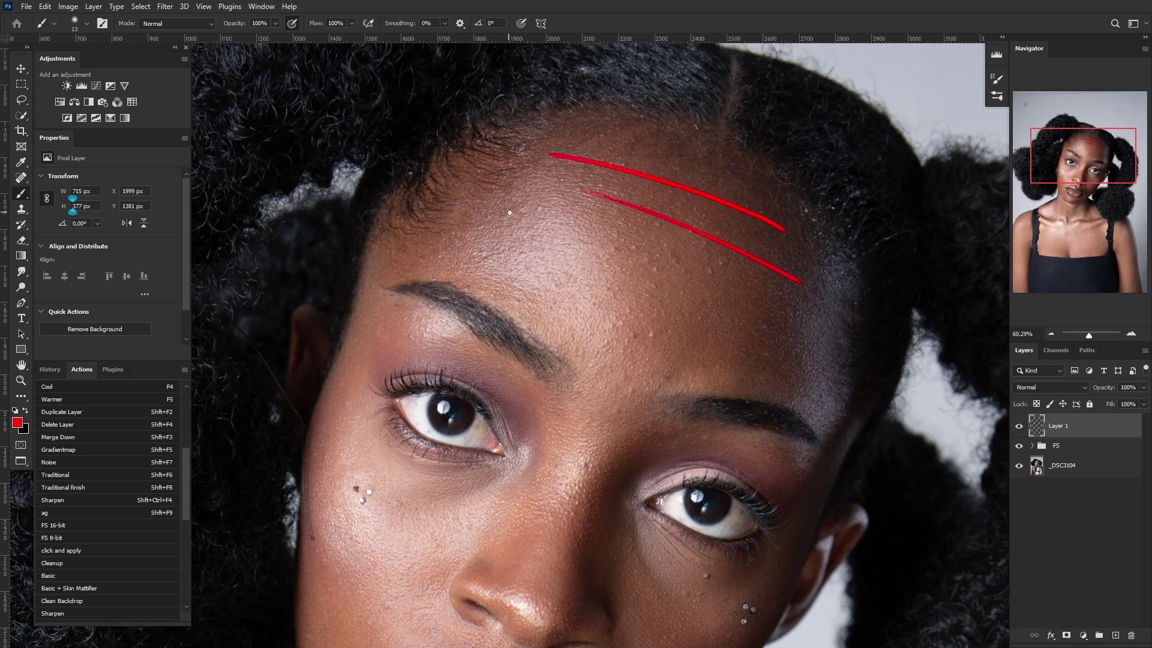
pyautogui.moveTo(518, 213)
pyautogui.mouseDown()
pyautogui.moveTo(648, 252)
pyautogui.moveTo(759, 298)
pyautogui.mouseUp()
pyautogui.moveTo(519, 244); pyautogui.dragTo(774, 333)
pyautogui.moveTo(505, 272); pyautogui.dragTo(735, 353)
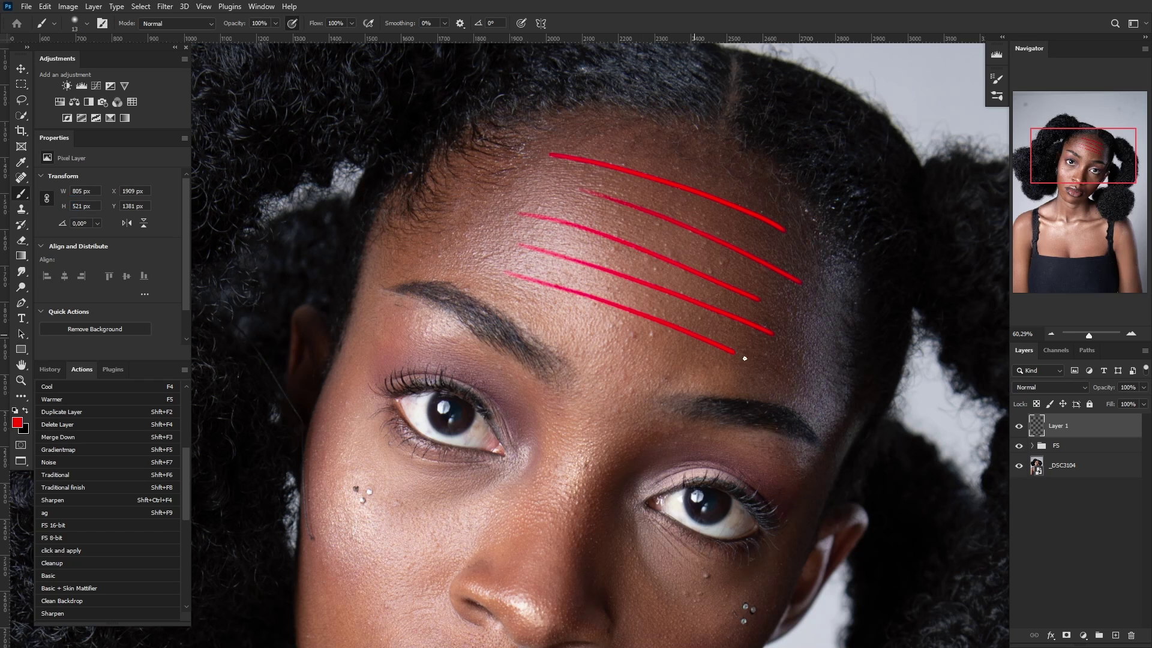
pyautogui.moveTo(524, 299); pyautogui.dragTo(716, 369)
# - Paint red guide lines down the bridge of the nose and along both upper eyelids below the eyebrows
pyautogui.scroll(-3, 505, 349)
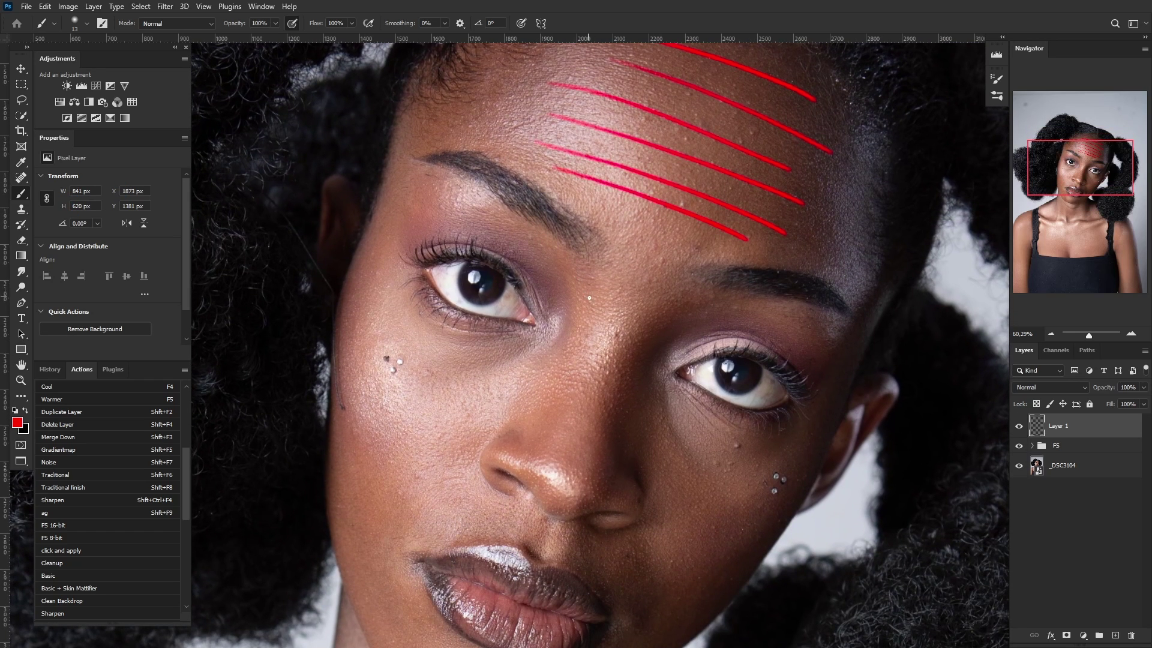
pyautogui.moveTo(597, 280); pyautogui.dragTo(558, 433)
pyautogui.moveTo(630, 292)
pyautogui.mouseDown()
pyautogui.moveTo(589, 395)
pyautogui.moveTo(615, 390)
pyautogui.mouseUp()
pyautogui.moveTo(660, 310); pyautogui.dragTo(603, 442)
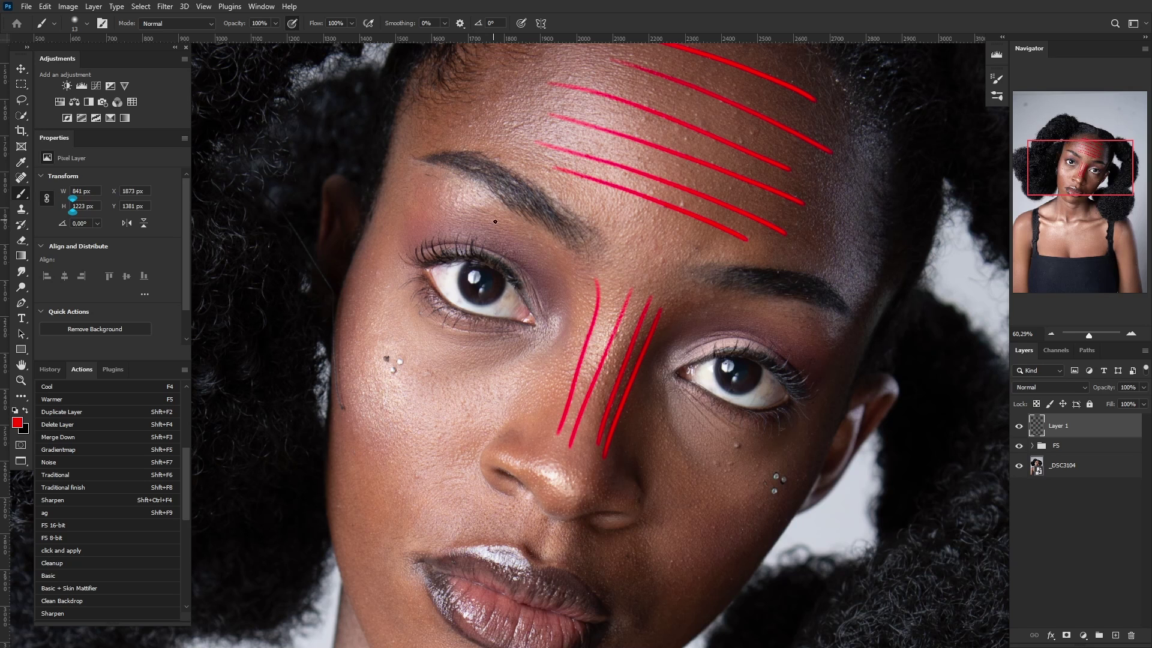
pyautogui.moveTo(452, 208)
pyautogui.mouseDown()
pyautogui.moveTo(527, 232)
pyautogui.moveTo(574, 264)
pyautogui.mouseUp()
pyautogui.moveTo(479, 223); pyautogui.dragTo(578, 282)
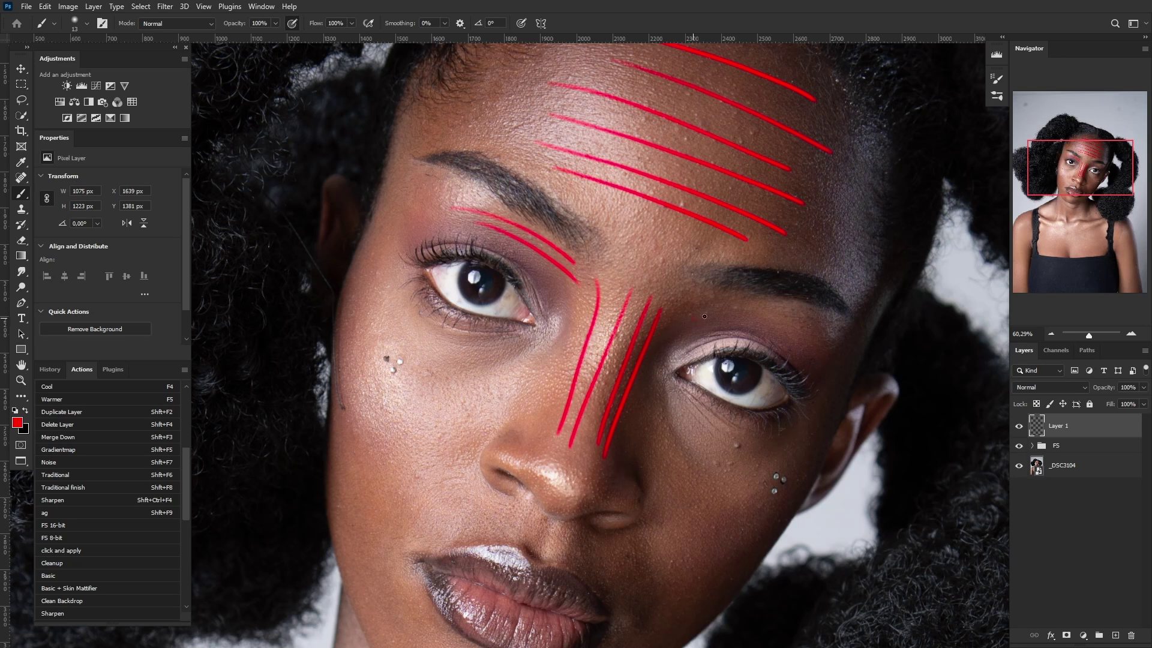
pyautogui.moveTo(704, 316)
pyautogui.mouseDown()
pyautogui.moveTo(823, 336)
pyautogui.moveTo(812, 347)
pyautogui.mouseUp()
# - Paint curved red guide lines under both eyes and over both cheeks, following the contours of the face
pyautogui.moveTo(580, 339); pyautogui.dragTo(609, 288)
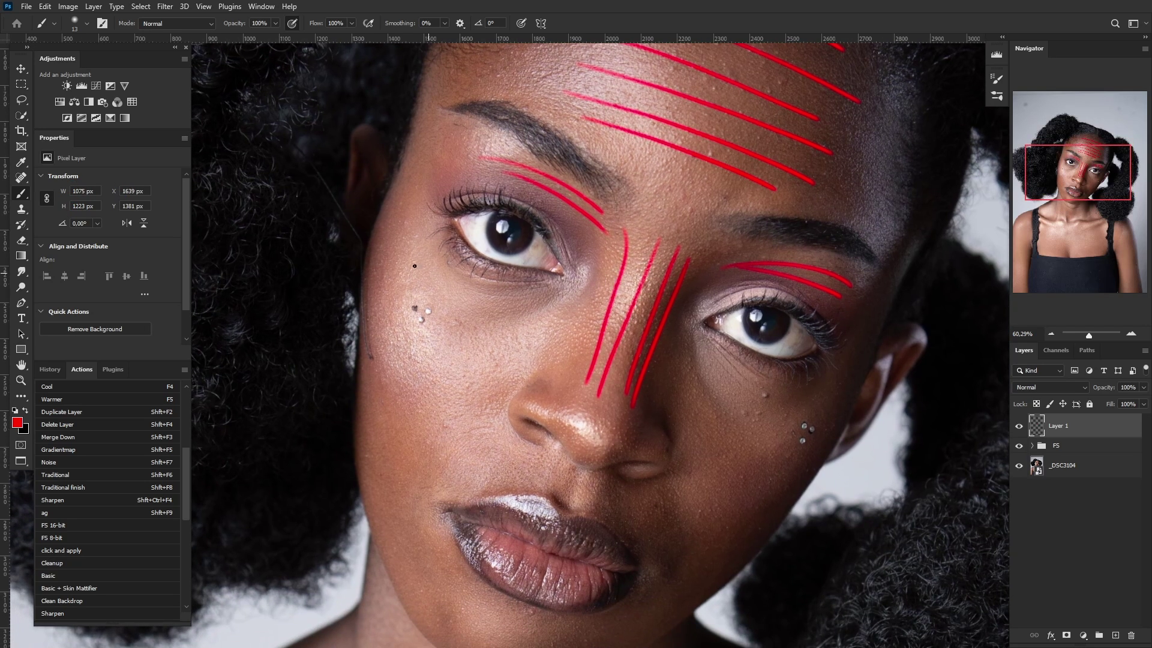
pyautogui.moveTo(414, 252)
pyautogui.mouseDown()
pyautogui.moveTo(462, 309)
pyautogui.moveTo(548, 316)
pyautogui.mouseUp()
pyautogui.moveTo(414, 308)
pyautogui.mouseDown()
pyautogui.moveTo(431, 328)
pyautogui.moveTo(529, 339)
pyautogui.mouseUp()
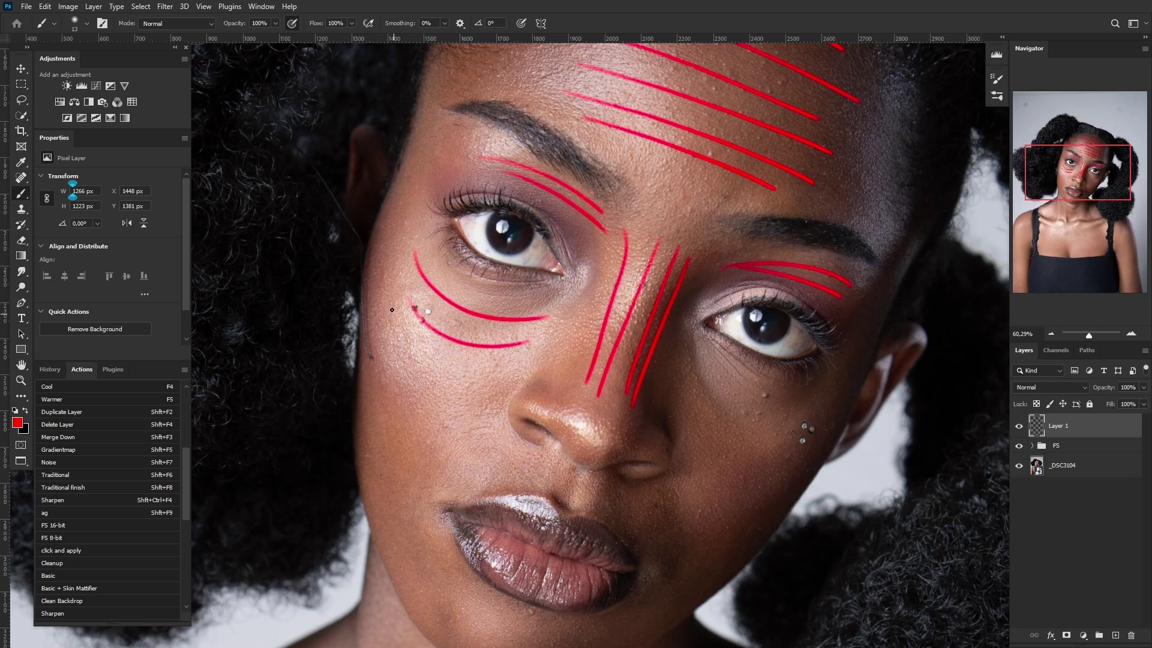
pyautogui.moveTo(389, 316); pyautogui.dragTo(496, 384)
pyautogui.moveTo(384, 352)
pyautogui.mouseDown()
pyautogui.moveTo(452, 408)
pyautogui.moveTo(483, 416)
pyautogui.moveTo(492, 474)
pyautogui.mouseUp()
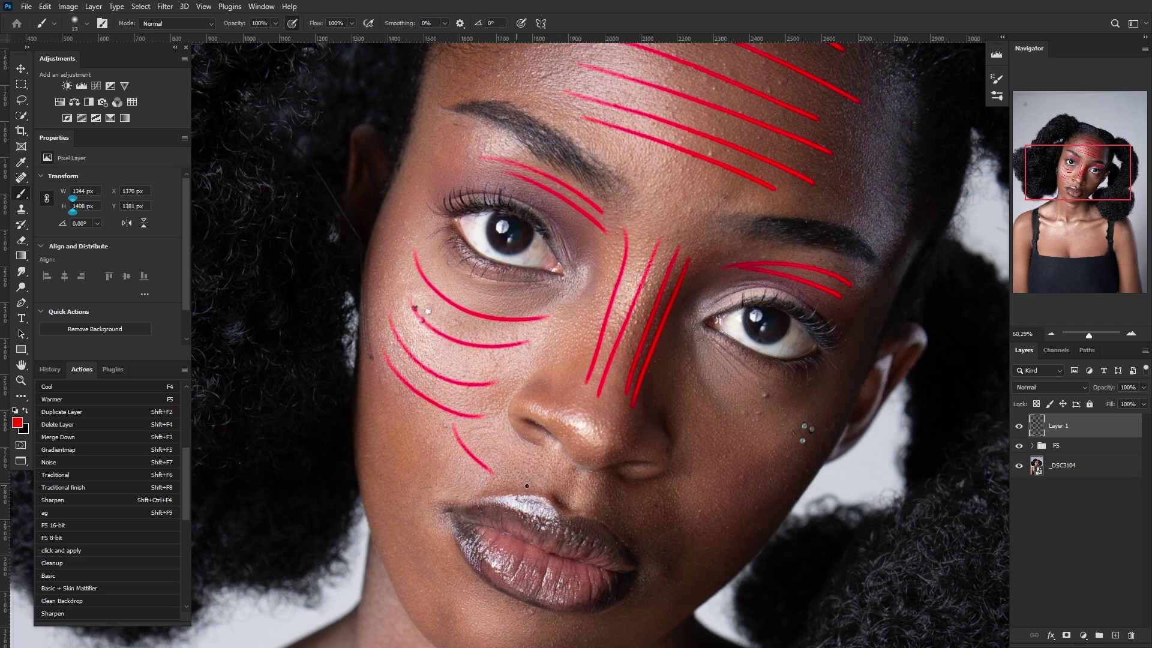
pyautogui.moveTo(694, 361)
pyautogui.mouseDown()
pyautogui.moveTo(774, 439)
pyautogui.moveTo(739, 469)
pyautogui.mouseUp()
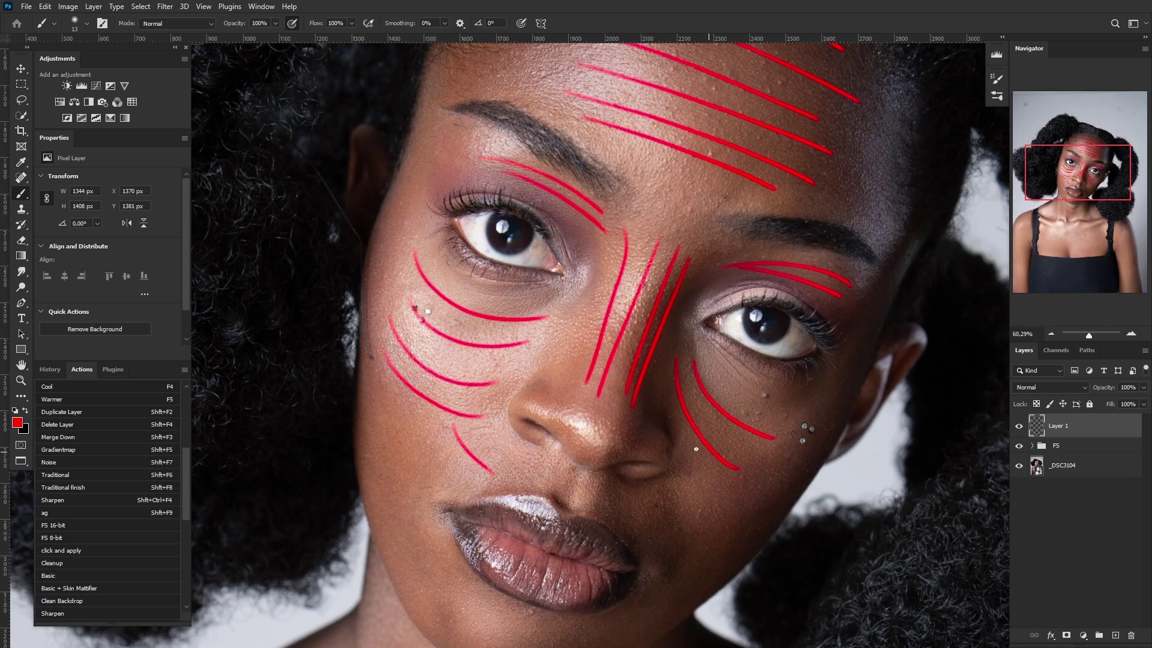
pyautogui.moveTo(678, 444)
pyautogui.mouseDown()
pyautogui.moveTo(739, 481)
pyautogui.moveTo(693, 539)
pyautogui.mouseUp()
pyautogui.moveTo(793, 496); pyautogui.dragTo(671, 554)
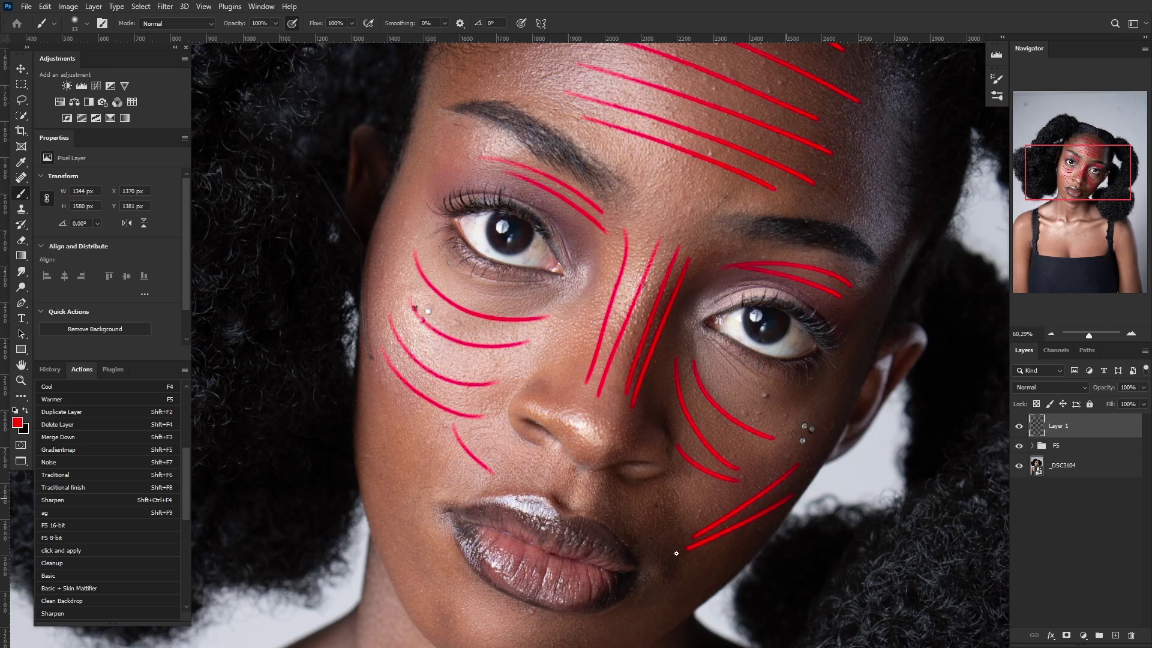
# - Paint red guide lines above the upper lip, down the jaw on both sides of the mouth, and along the chin
pyautogui.moveTo(544, 462); pyautogui.dragTo(499, 477)
pyautogui.moveTo(414, 469); pyautogui.dragTo(437, 377)
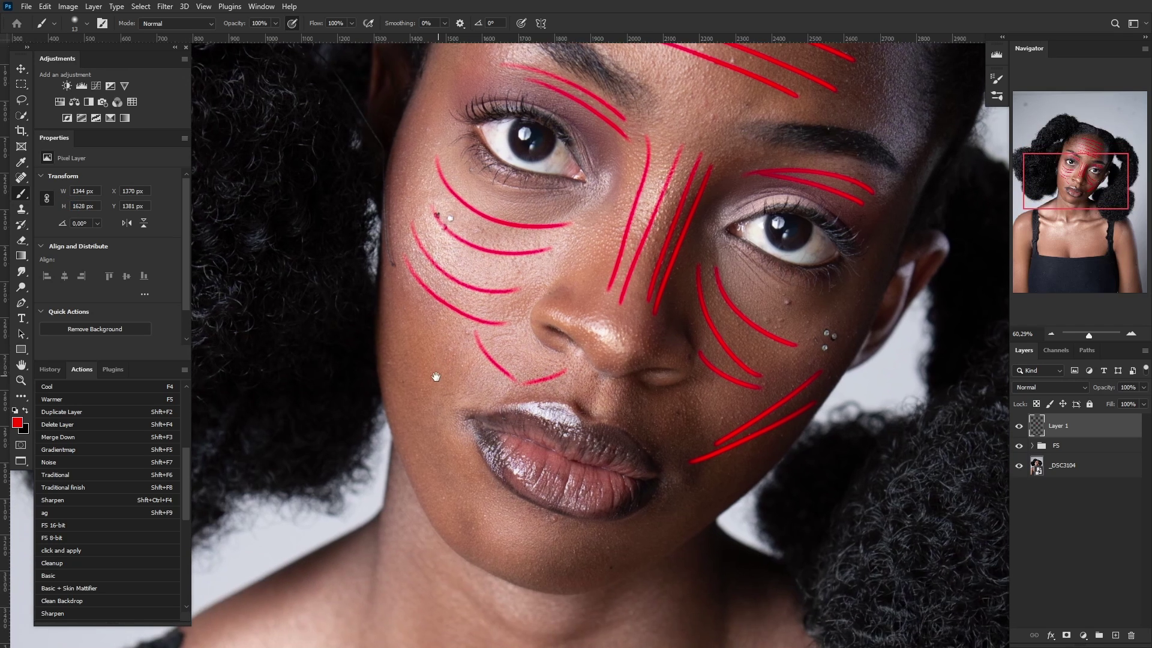
pyautogui.moveTo(404, 299); pyautogui.dragTo(464, 491)
pyautogui.moveTo(426, 354); pyautogui.dragTo(497, 523)
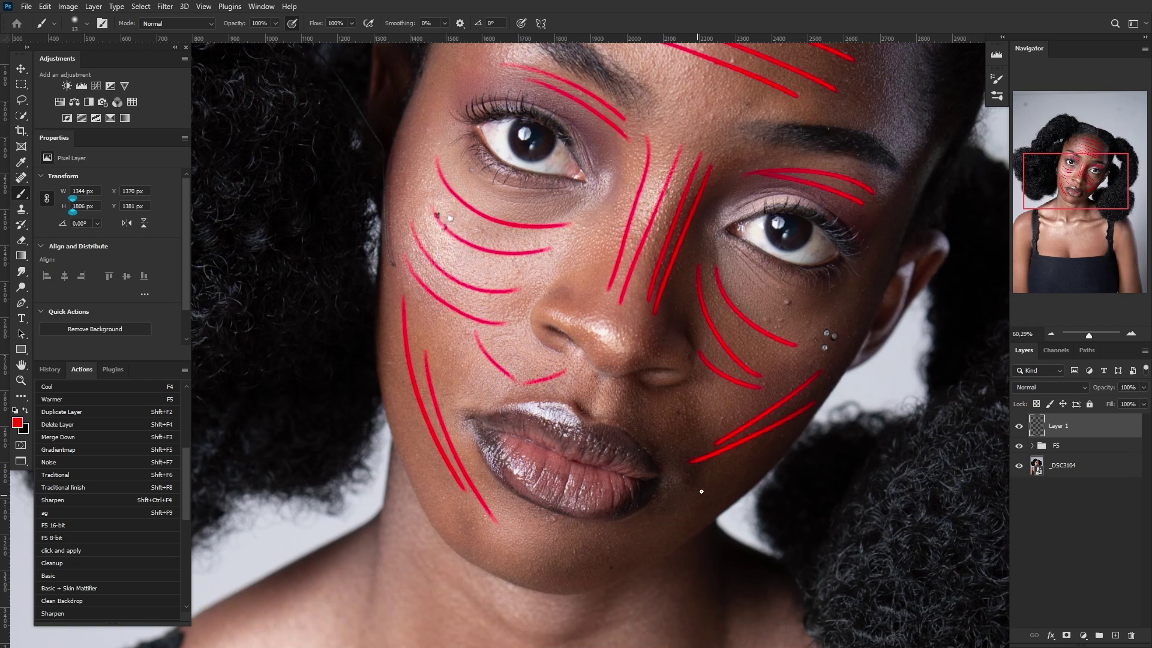
pyautogui.moveTo(702, 491); pyautogui.dragTo(576, 561)
pyautogui.moveTo(689, 514); pyautogui.dragTo(573, 567)
pyautogui.moveTo(499, 546); pyautogui.dragTo(542, 570)
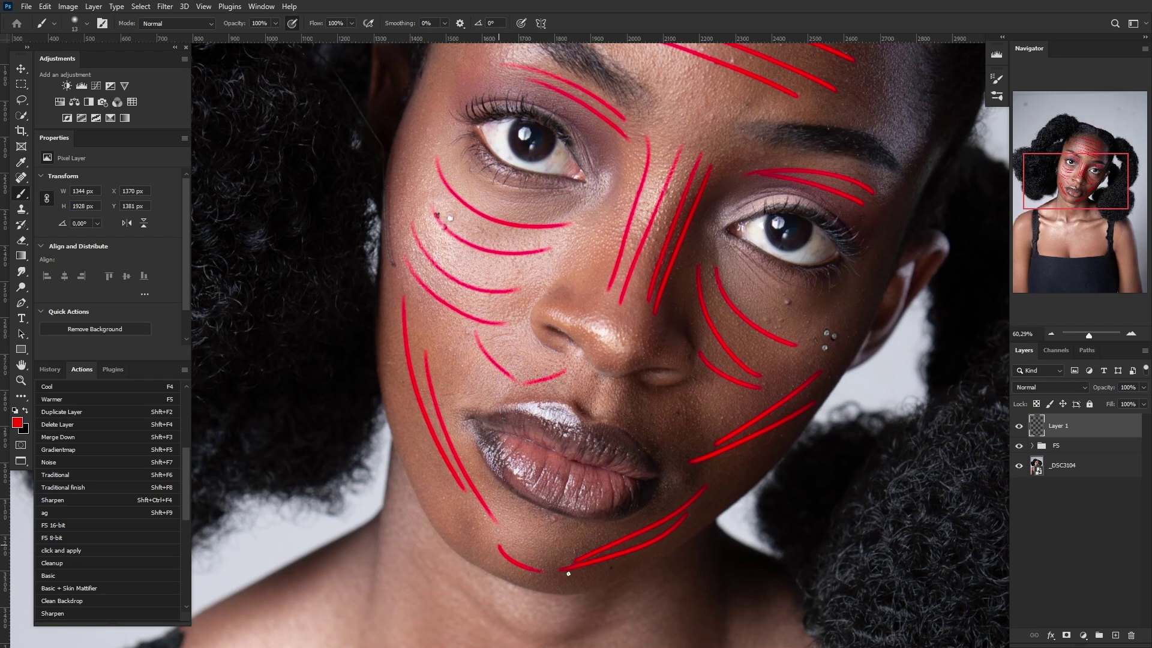
pyautogui.moveTo(567, 186); pyautogui.dragTo(559, 315)
# - Hide the guide-line layer and rename the Low Frequency copy layer in the FS group as c
pyautogui.scroll(-5, 561, 315)
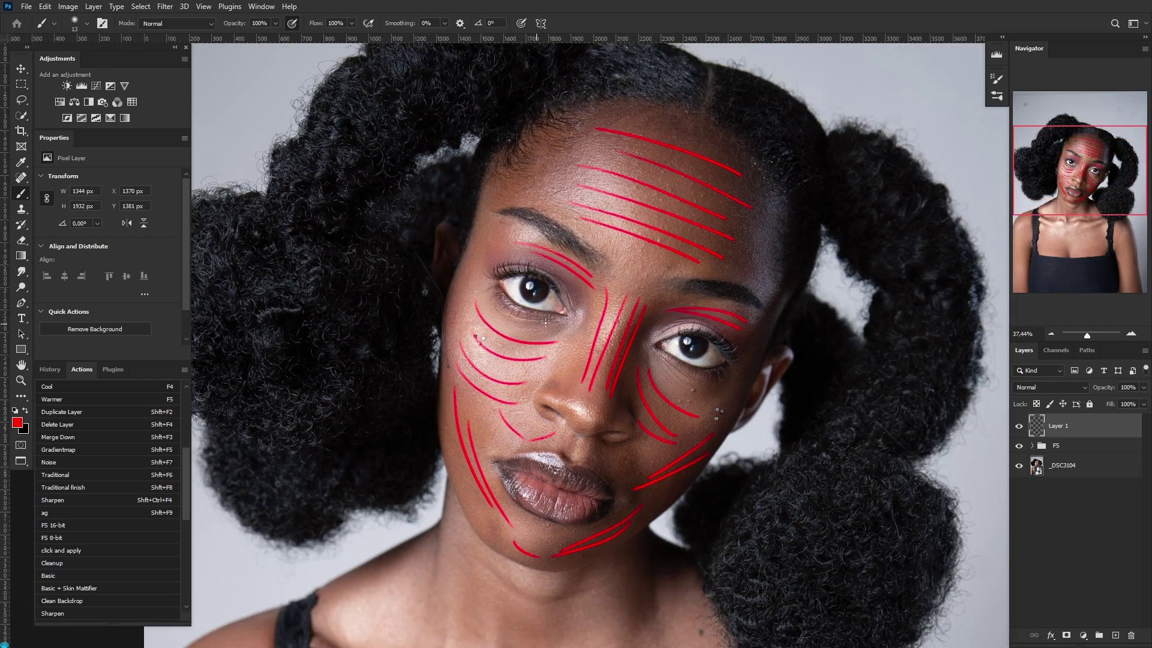
pyautogui.scroll(2, 585, 248)
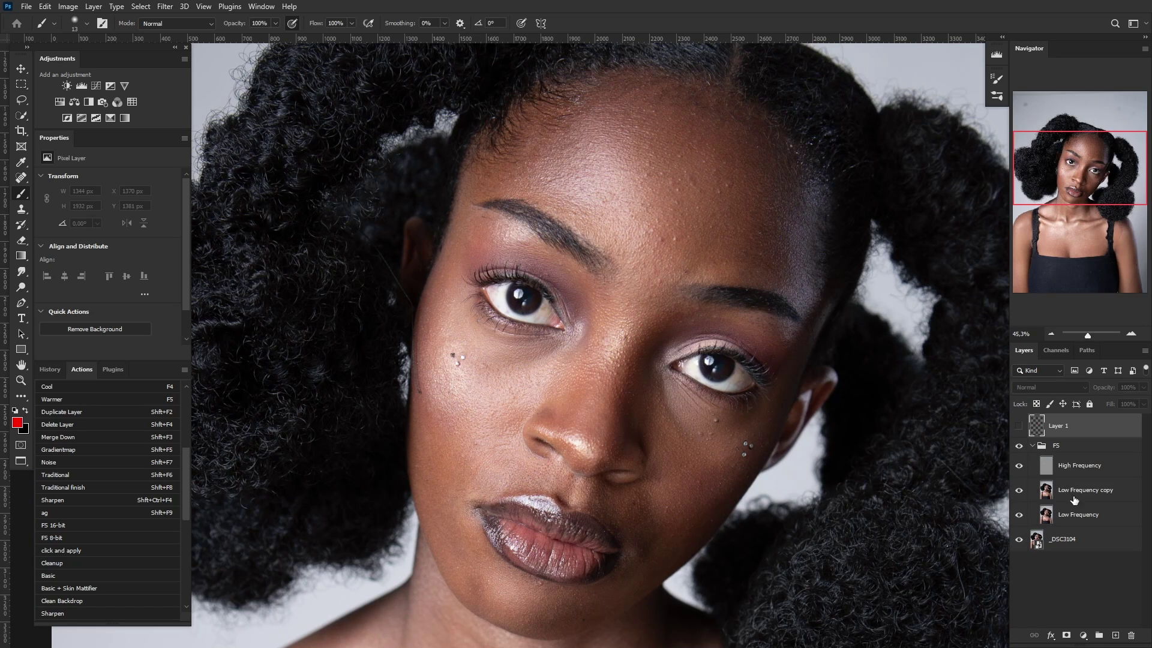
pyautogui.click(1075, 497)
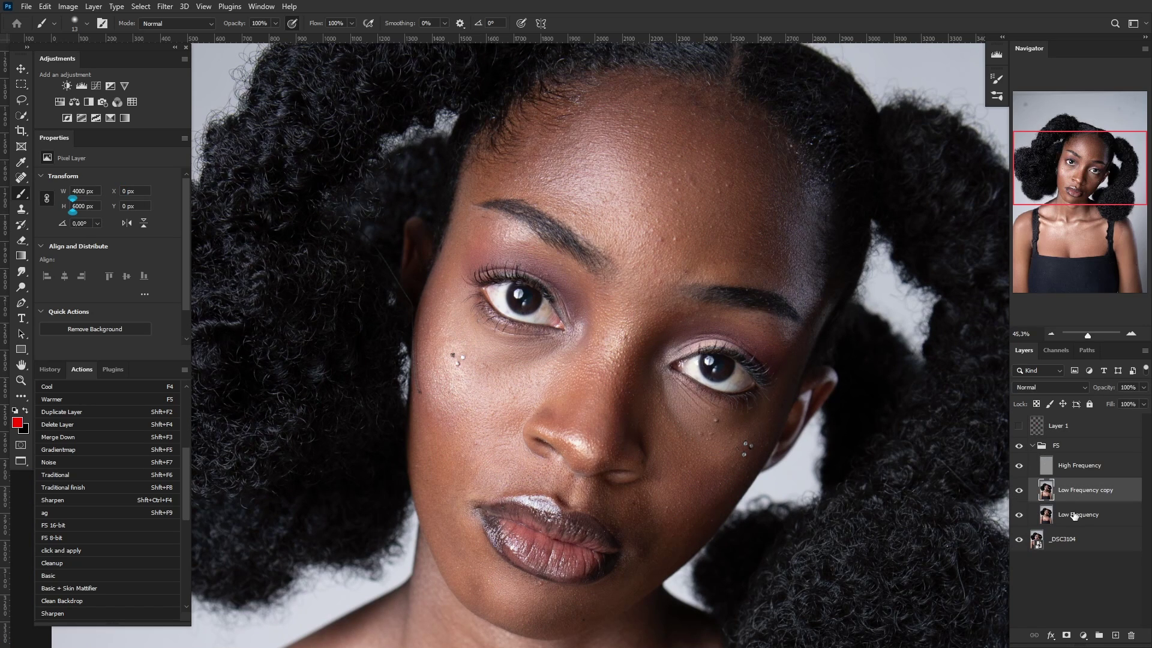
pyautogui.doubleClick(1074, 490)
pyautogui.write('c')
# - Switch back to the Mixer Brush and enlarge its tip to 307 pixels over the forehead
pyautogui.rightClick(24, 195)
pyautogui.click(64, 228)
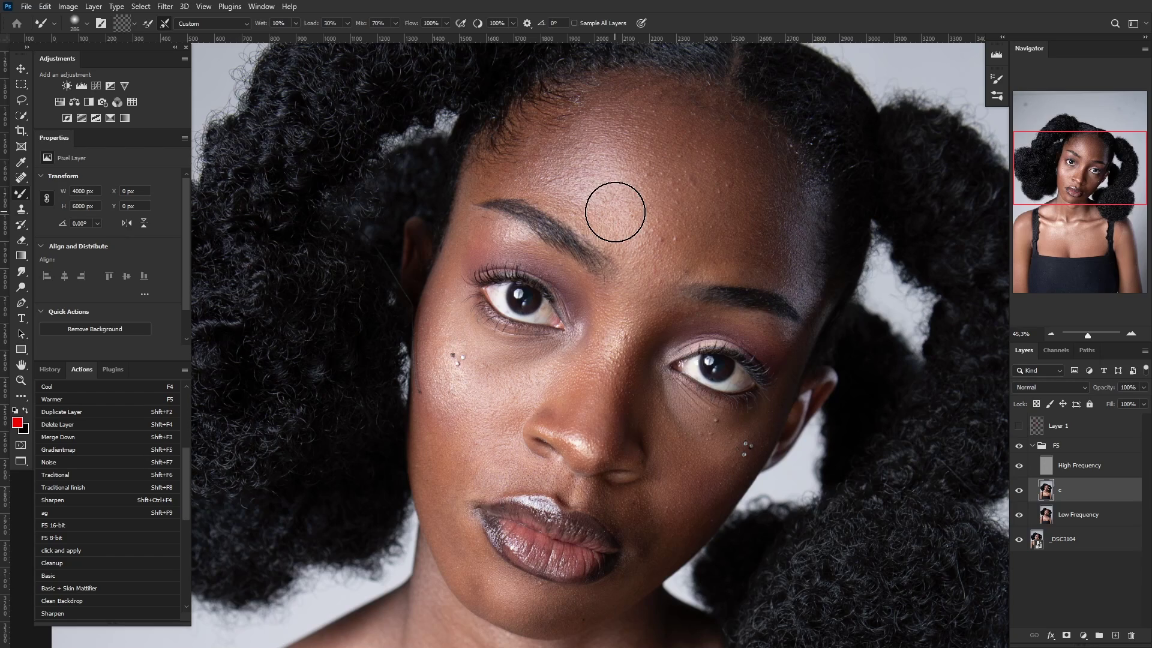
pyautogui.scroll(4, 615, 212)
pyautogui.moveTo(628, 154); pyautogui.dragTo(531, 233)
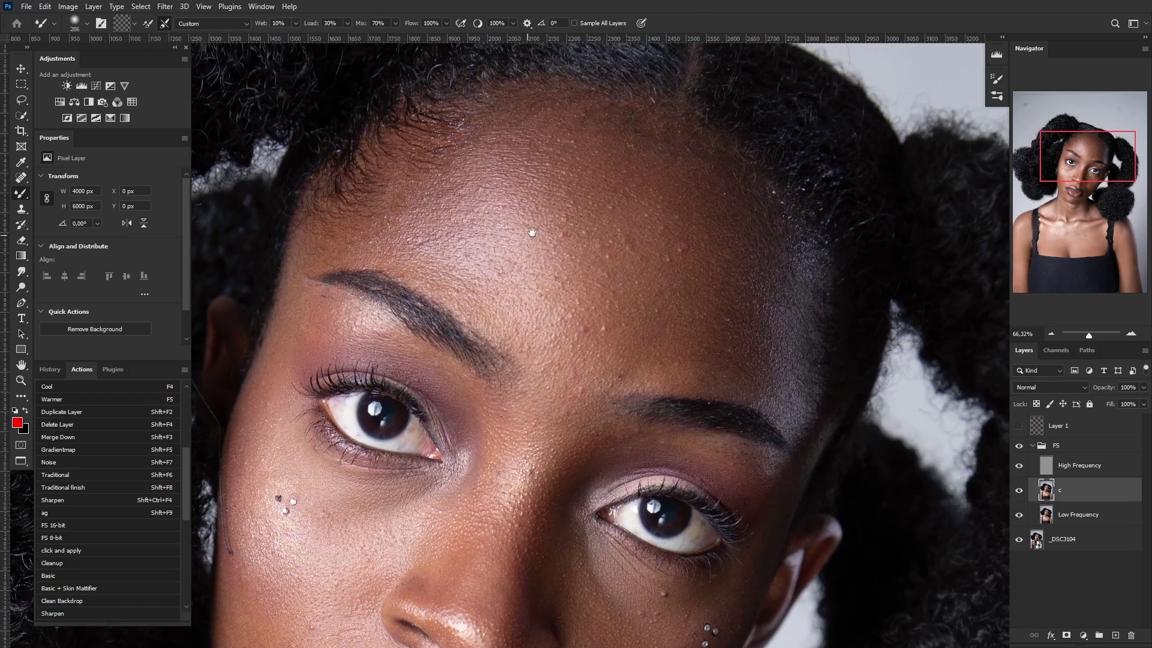
pyautogui.keyDown('alt'); pyautogui.rightClick(584, 193); pyautogui.keyUp('alt')
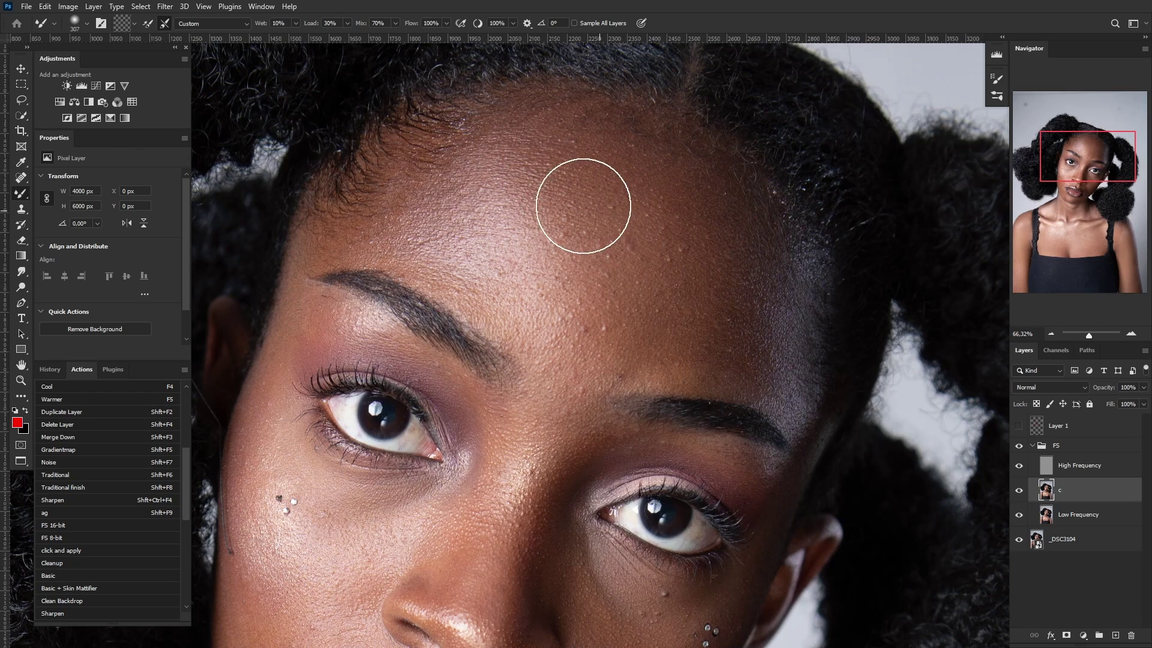
# - Smooth the forehead on layer c with Mixer Brush strokes, reducing the tip to 241 and then 200 pixels
pyautogui.moveTo(544, 198)
pyautogui.mouseDown()
pyautogui.moveTo(485, 197)
pyautogui.moveTo(594, 227)
pyautogui.mouseUp()
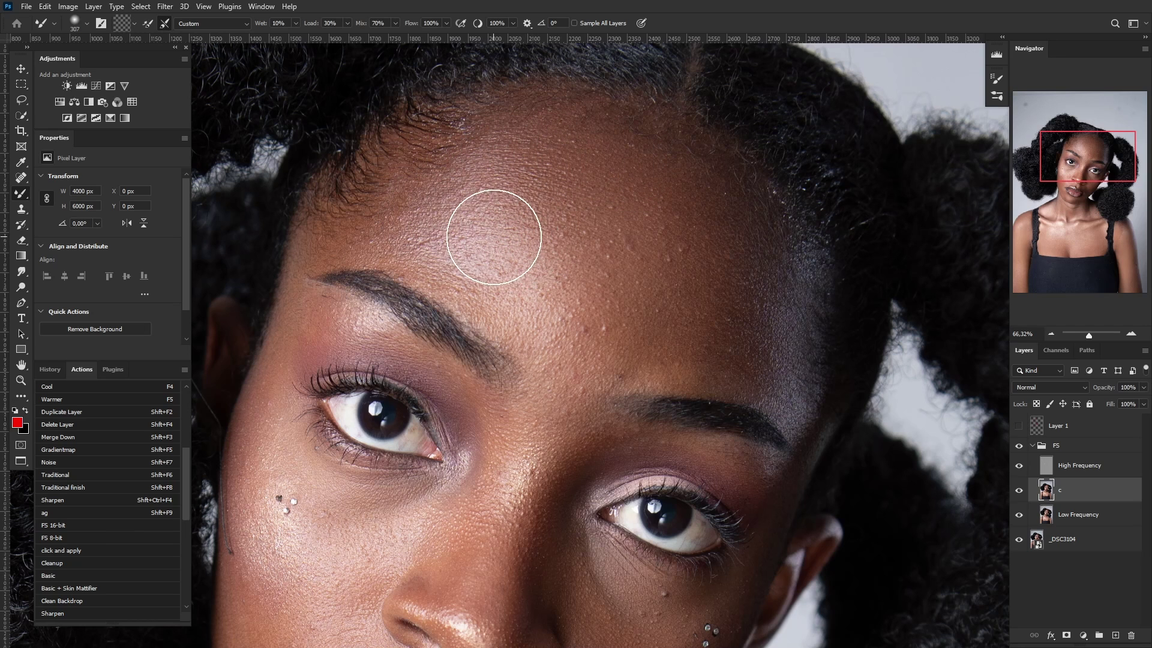
pyautogui.keyDown('alt'); pyautogui.rightClick(488, 258); pyautogui.keyUp('alt')
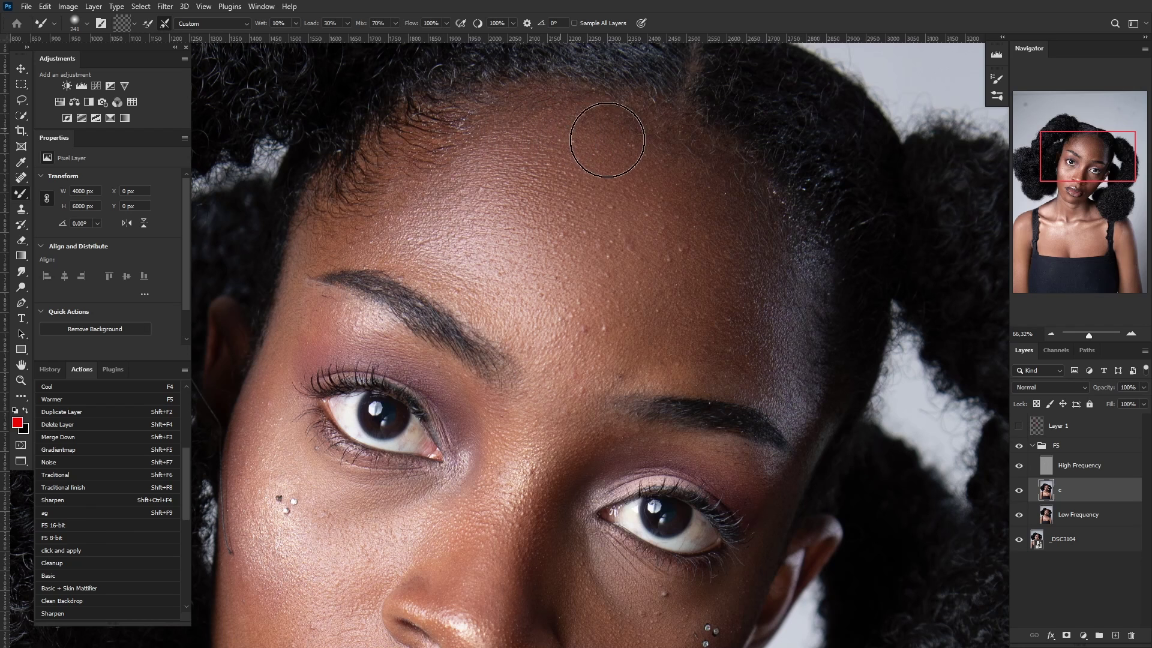
pyautogui.keyDown('alt'); pyautogui.rightClick(523, 110); pyautogui.keyUp('alt')
# - Compare the forehead before and after smoothing by hiding and showing layer c several times
pyautogui.click(1020, 491)
pyautogui.click(1022, 492)
pyautogui.click(1020, 492)
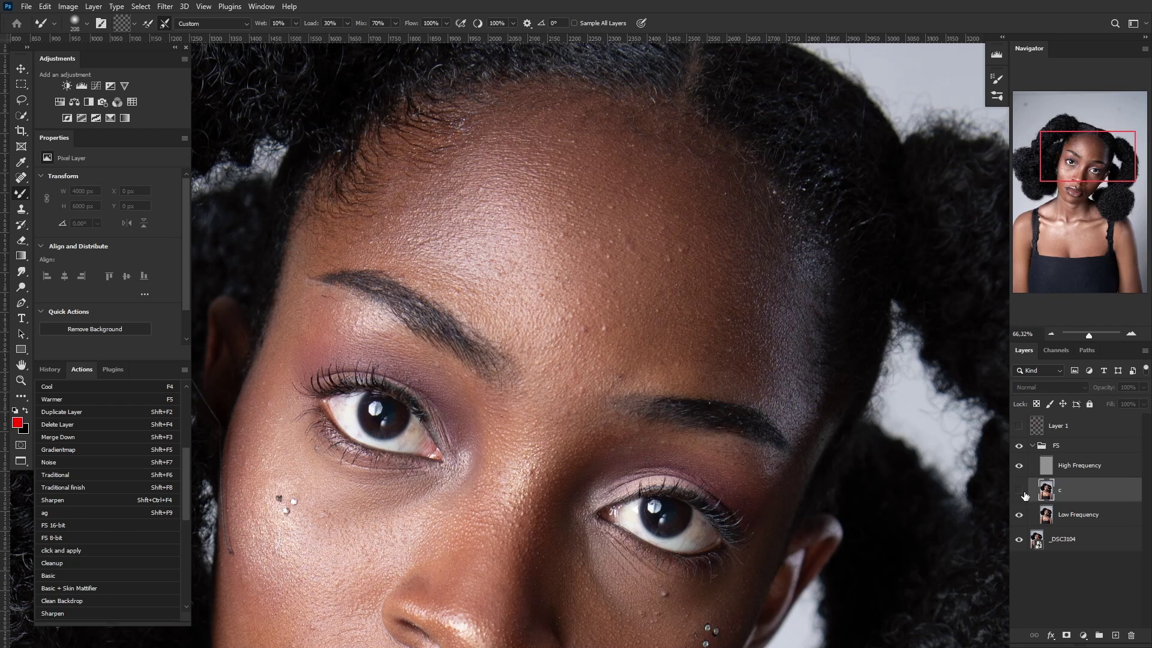
pyautogui.click(1020, 491)
pyautogui.click(1020, 491)
pyautogui.click(1018, 491)
# - Set the Mixer Brush tip to 214 pixels and briefly show the guide-line layer to check the forehead stroke directions
pyautogui.rightClick(641, 178)
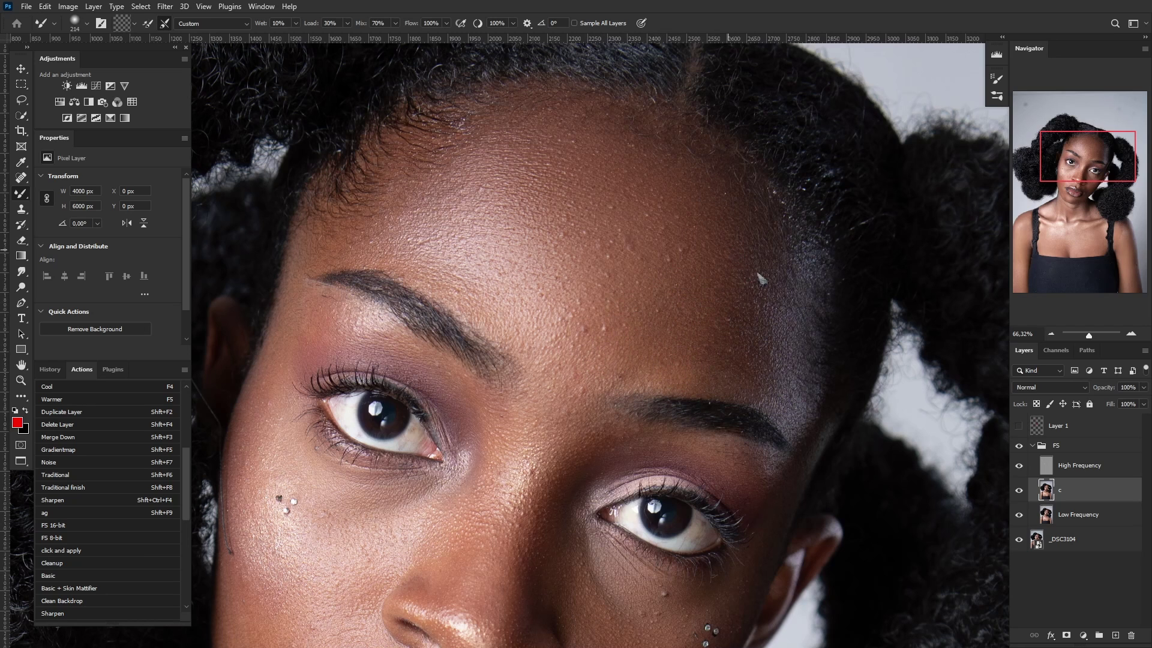
pyautogui.click(1019, 426)
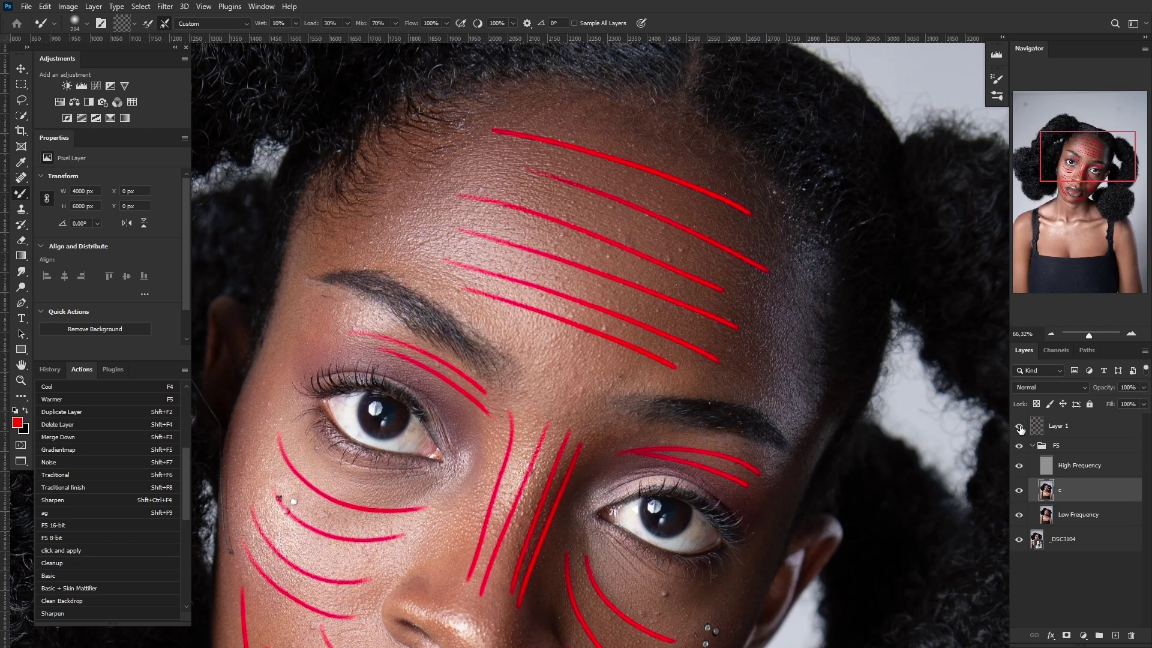
pyautogui.click(1019, 427)
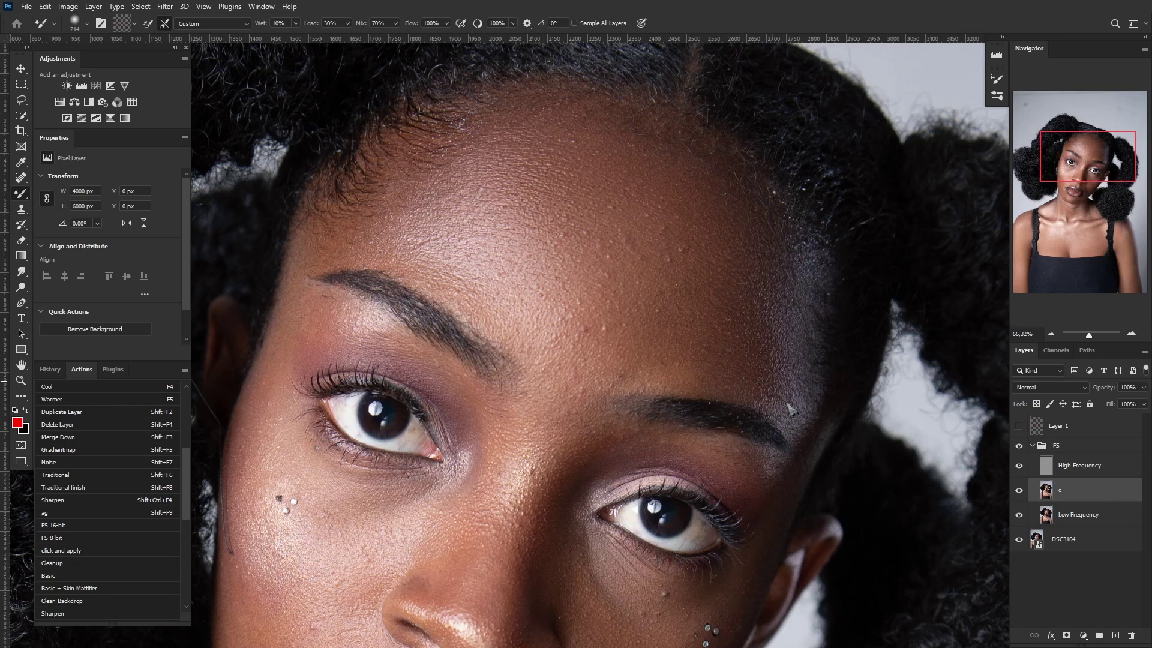
# - Toggle the visibility of layer c again to examine the smoothed light and shadow transitions on the forehead
pyautogui.click(1025, 492)
pyautogui.click(1023, 492)
pyautogui.click(1023, 492)
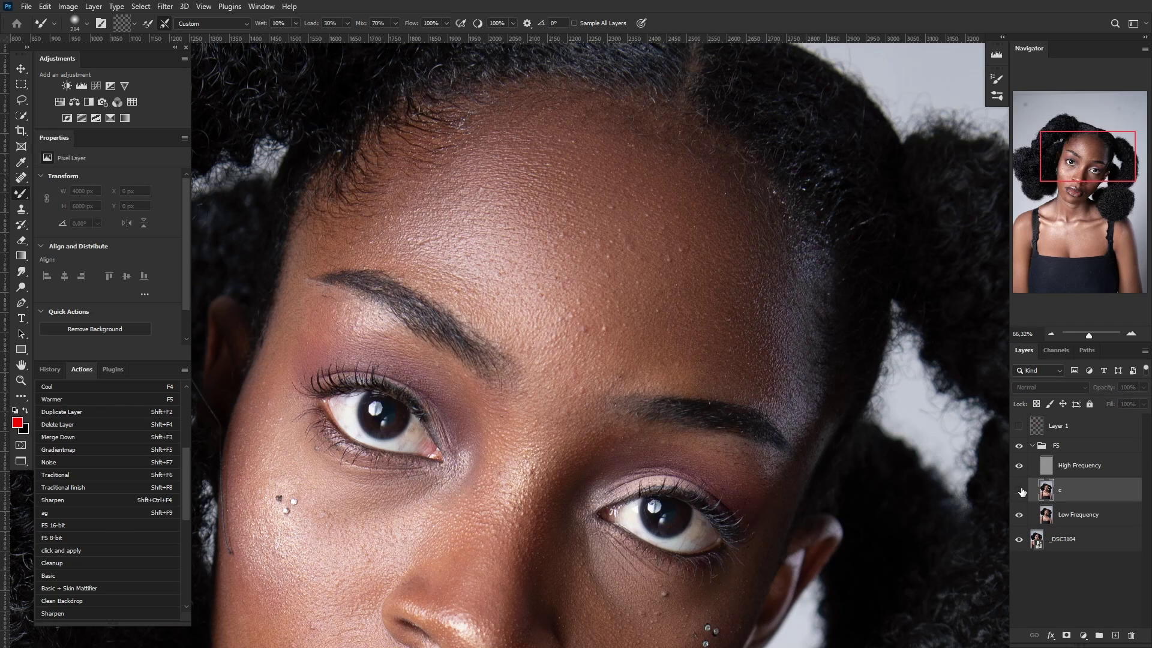
pyautogui.click(1022, 492)
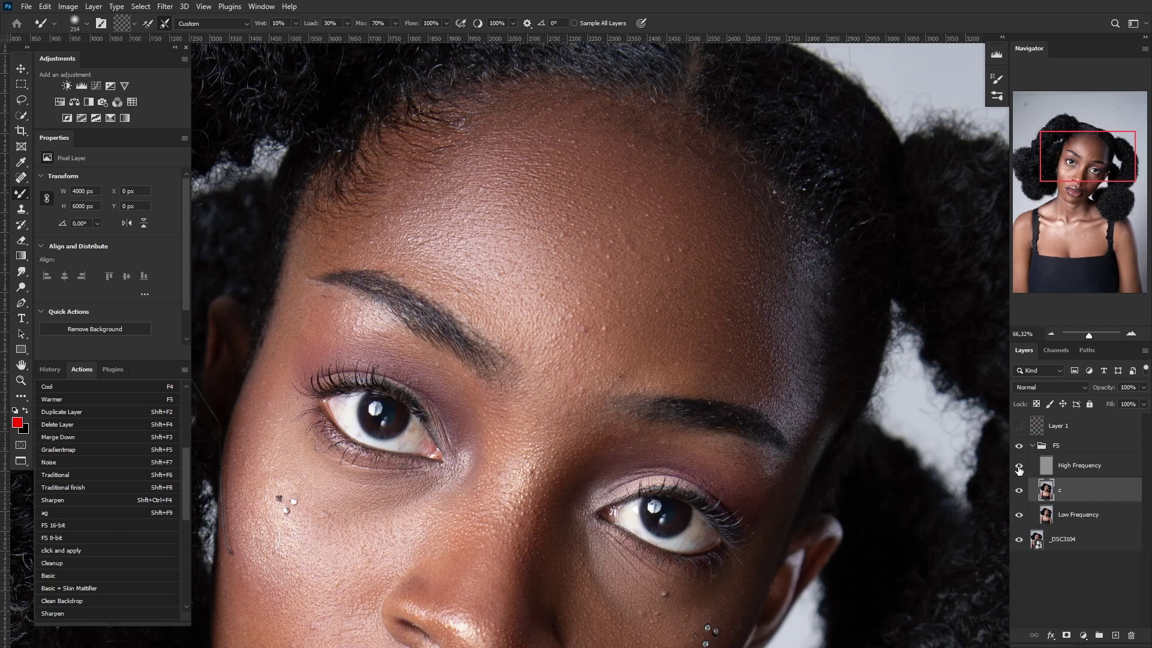
# - Hide the High Frequency layer, reselect layer c, and smooth the forehead's tones from above the brows to the hairline and temple
pyautogui.click(1019, 466)
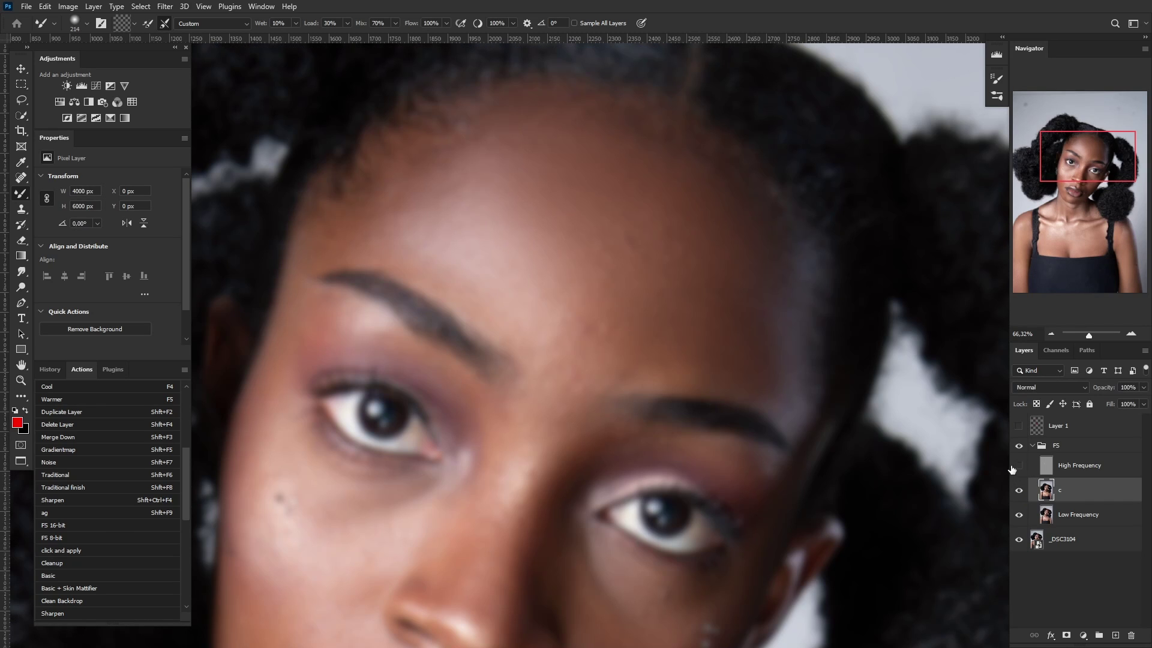
pyautogui.click(1100, 468)
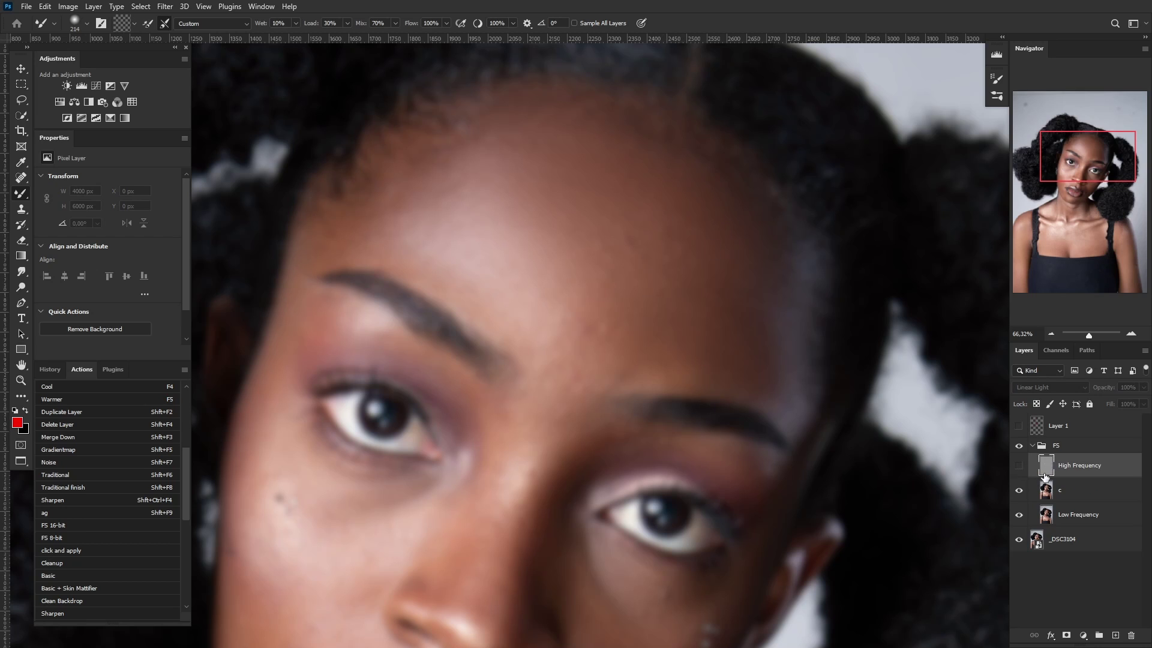
pyautogui.click(1045, 490)
pyautogui.rightClick(657, 192)
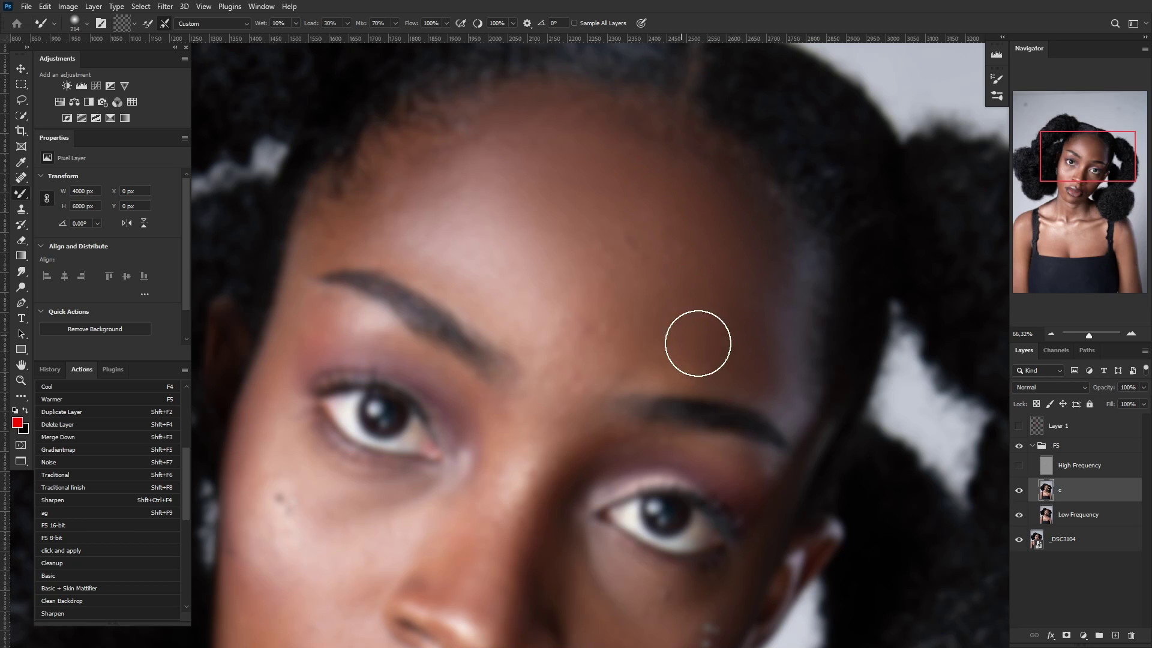
pyautogui.moveTo(764, 386); pyautogui.dragTo(750, 343)
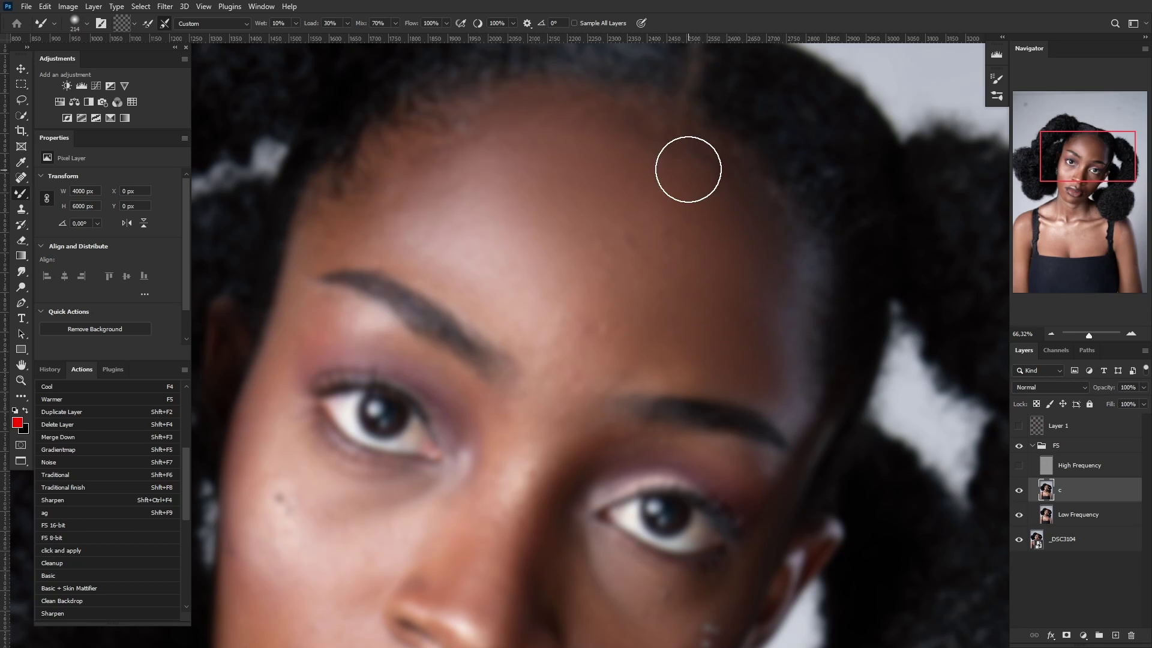
pyautogui.moveTo(688, 169)
pyautogui.mouseDown()
pyautogui.moveTo(643, 134)
pyautogui.moveTo(600, 126)
pyautogui.moveTo(510, 128)
pyautogui.moveTo(489, 146)
pyautogui.mouseUp()
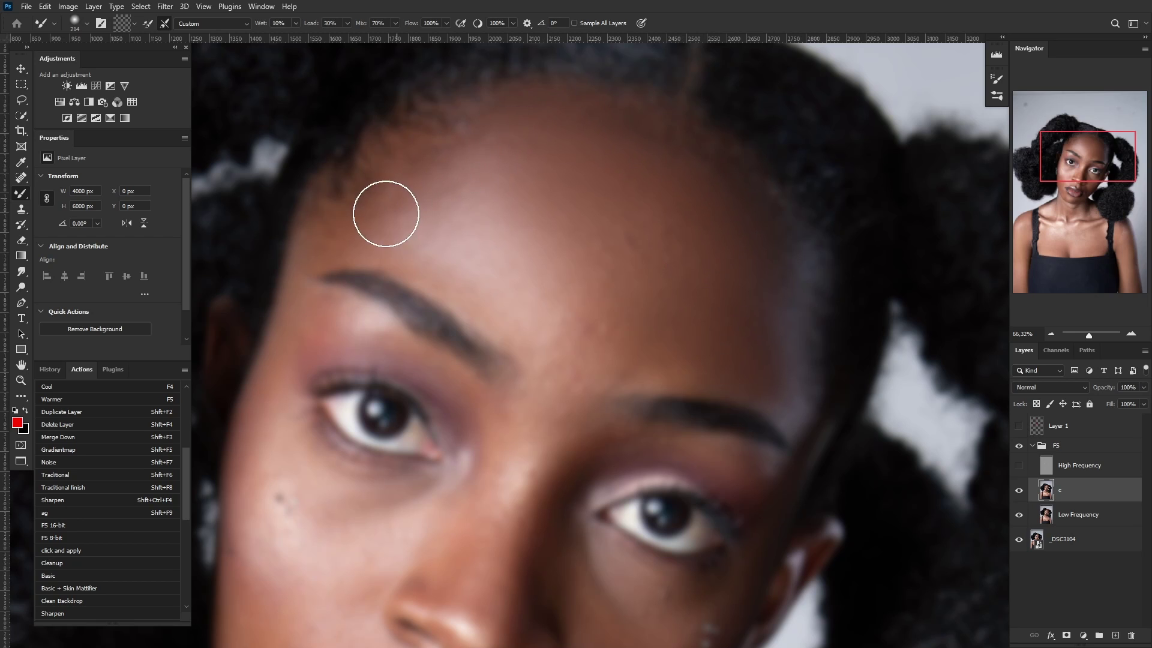
pyautogui.moveTo(385, 214)
pyautogui.mouseDown()
pyautogui.moveTo(340, 234)
pyautogui.moveTo(448, 247)
pyautogui.mouseUp()
# - Show the High Frequency layer and compare the forehead with layer c hidden and shown
pyautogui.click(1019, 465)
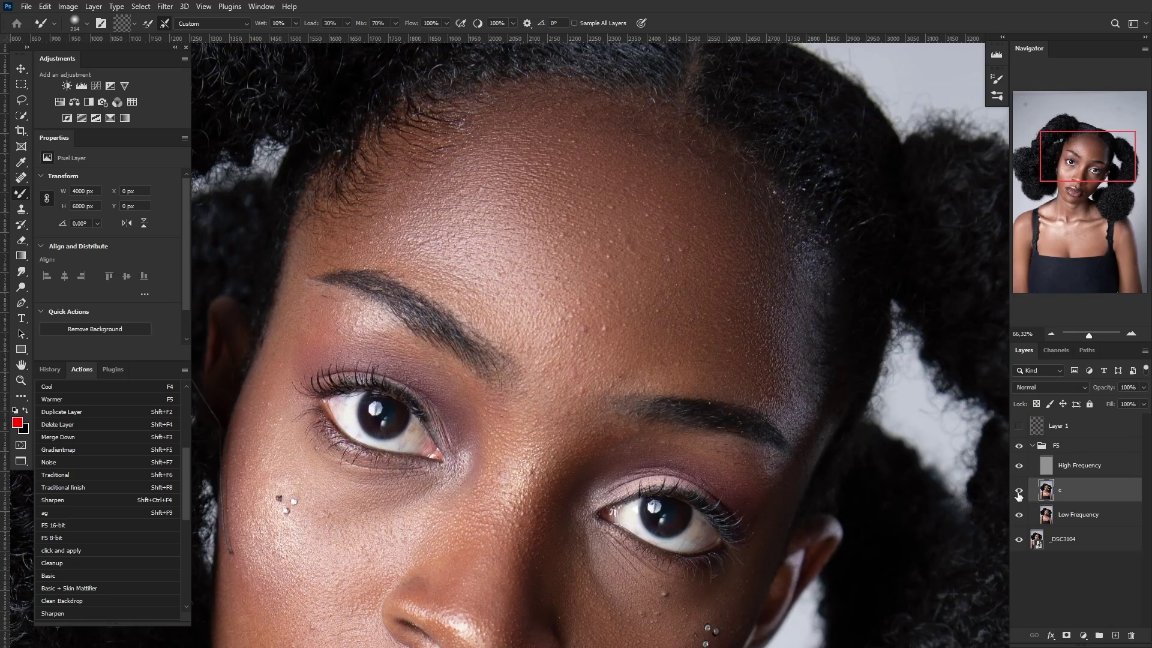
pyautogui.click(1019, 490)
pyautogui.click(1019, 491)
# - Smooth the nose area with the Mixer Brush reduced to 177 and then 144 pixels, hiding the High Frequency layer
pyautogui.scroll(-6, 654, 225)
pyautogui.scroll(6, 648, 258)
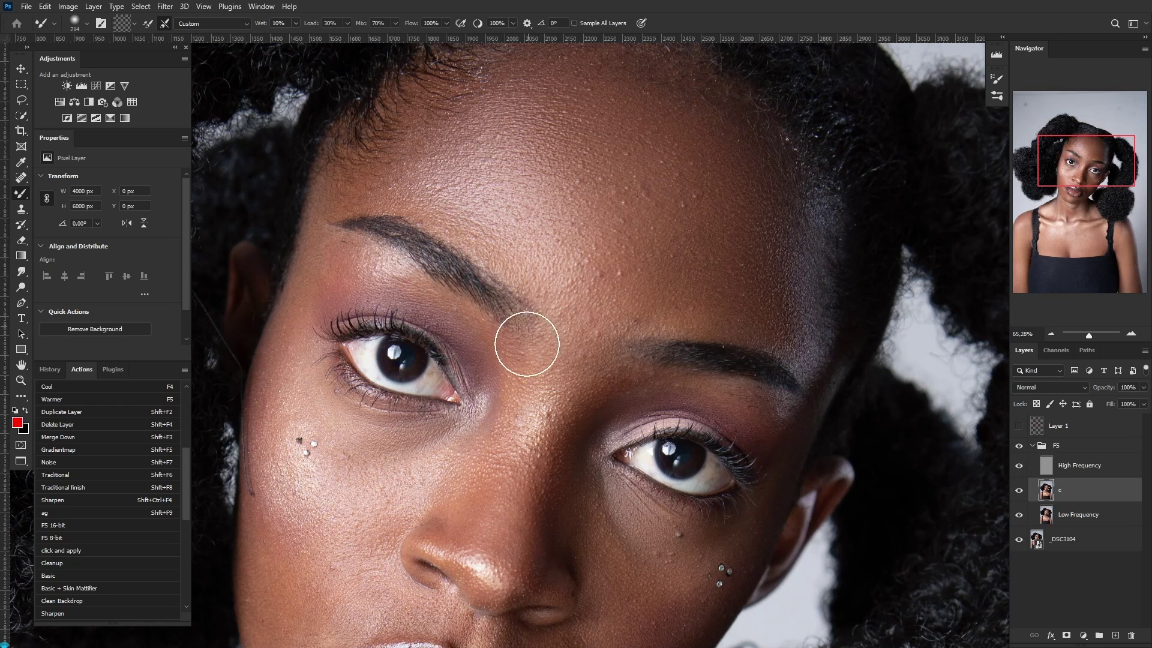
pyautogui.keyDown('alt'); pyautogui.rightClick(564, 343); pyautogui.keyUp('alt')
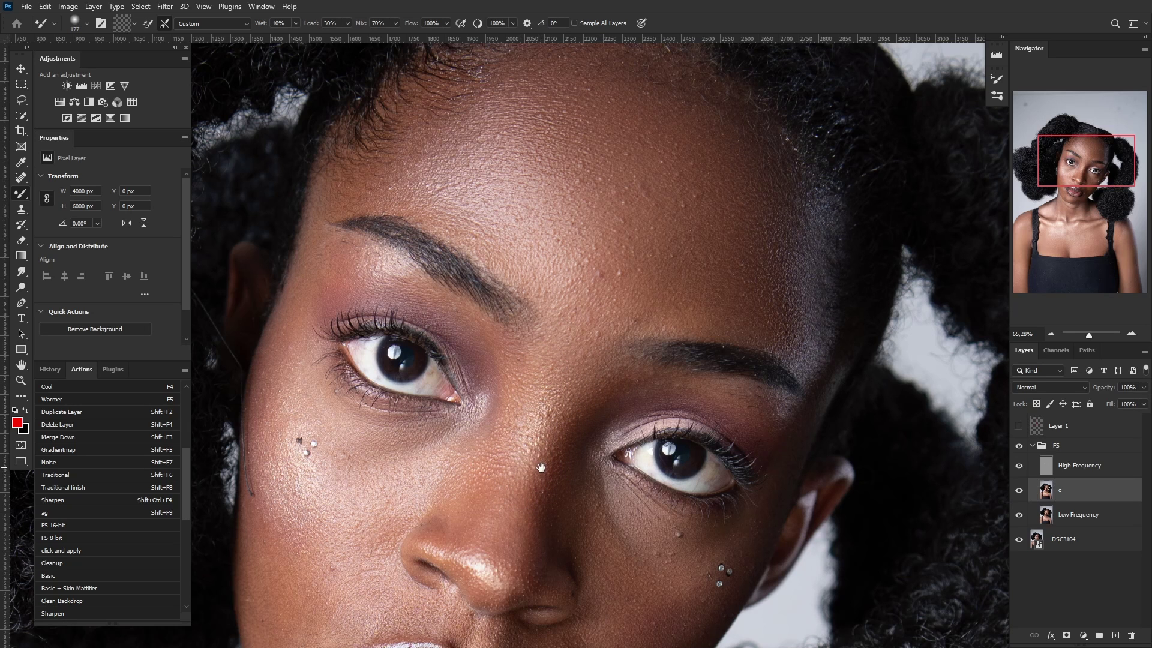
pyautogui.moveTo(540, 467); pyautogui.dragTo(553, 399)
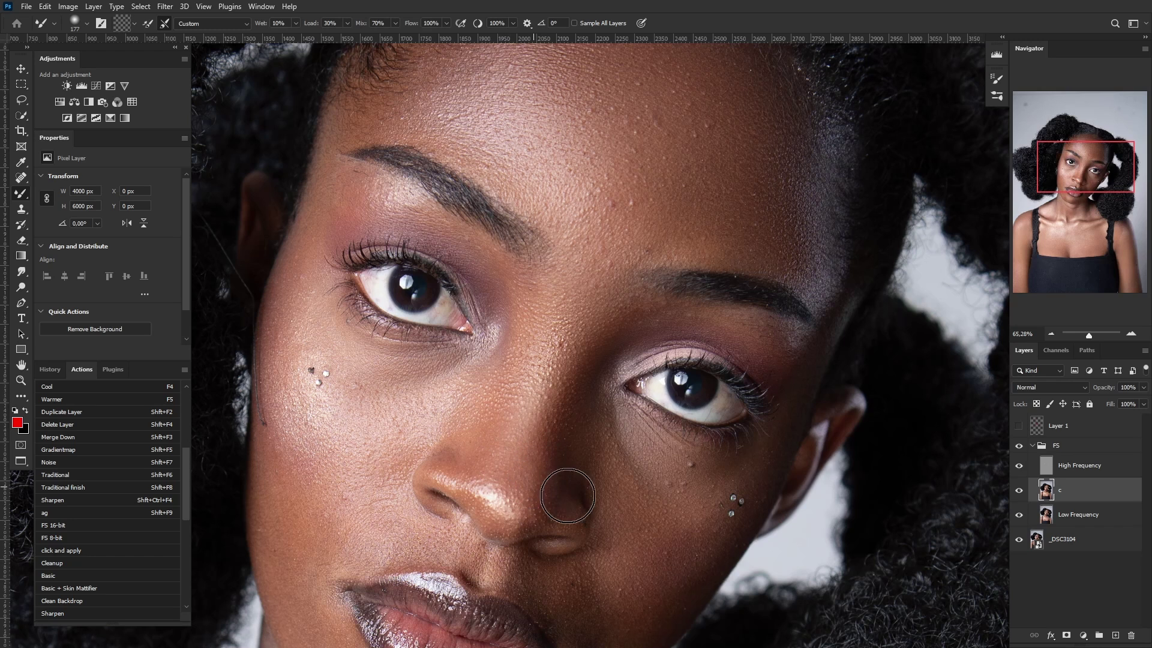
pyautogui.click(1019, 466)
pyautogui.keyDown('alt'); pyautogui.rightClick(560, 329); pyautogui.keyUp('alt')
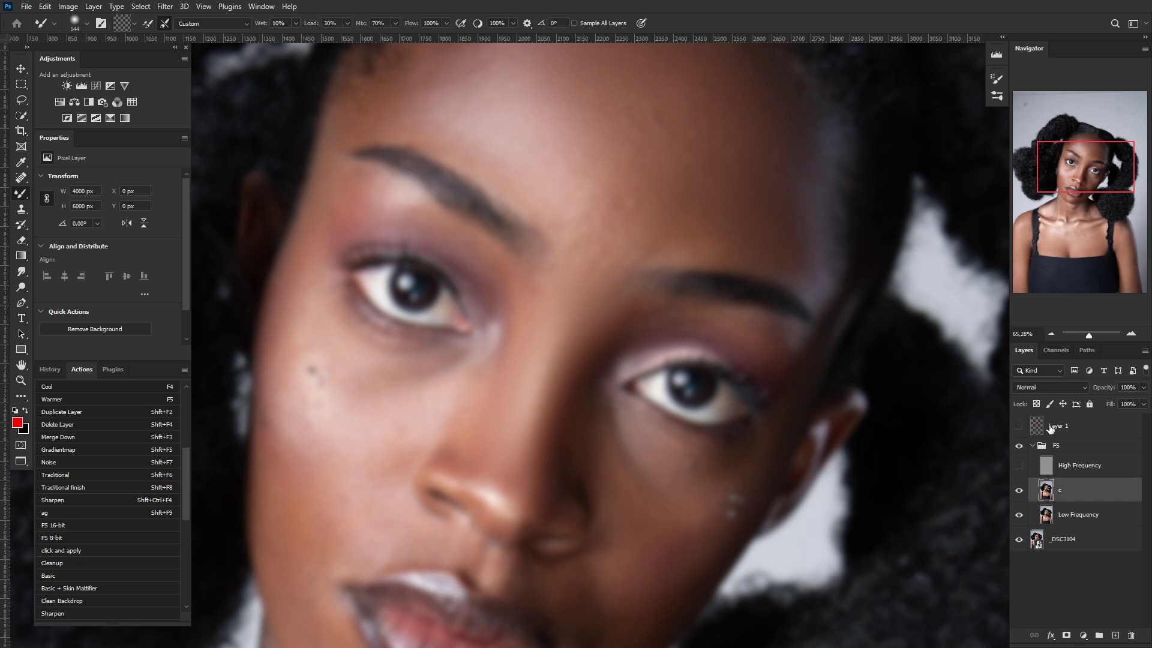
# - Check the red guide lines on Layer 1 for the nose and cheeks, and show the High Frequency layer again
pyautogui.click(1018, 427)
pyautogui.click(1019, 427)
pyautogui.click(1018, 427)
pyautogui.click(1019, 428)
pyautogui.click(1019, 466)
# - Examine the face up close and as a whole while toggling the High Frequency layer and layer c
pyautogui.scroll(-4, 610, 394)
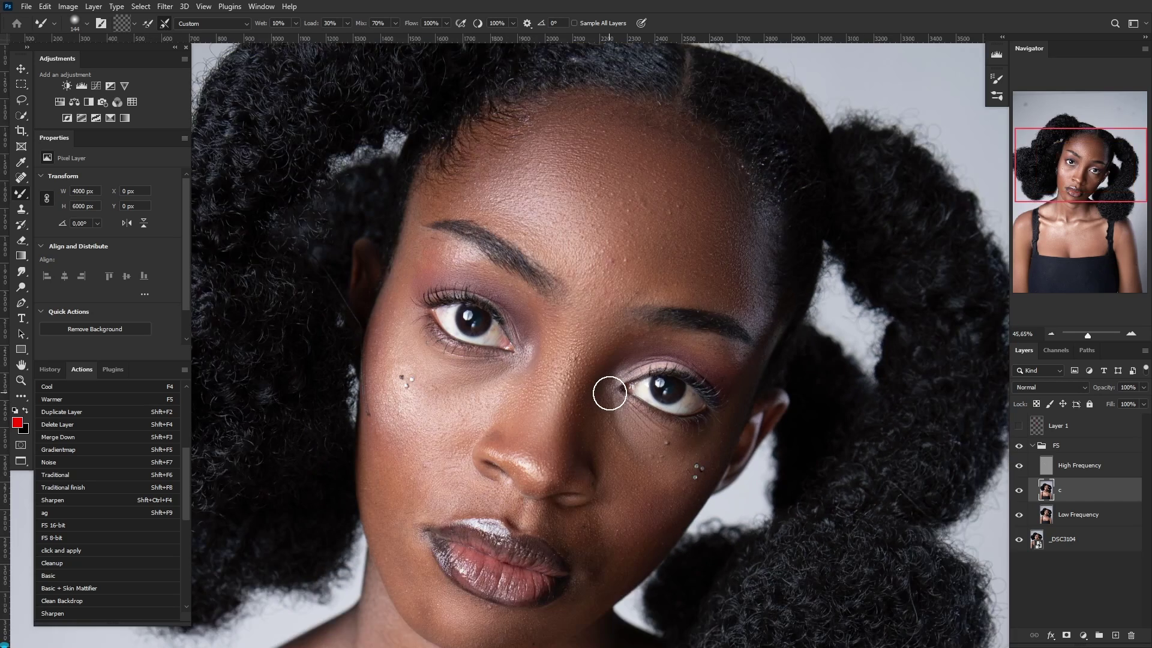
pyautogui.scroll(3, 610, 394)
pyautogui.moveTo(747, 361); pyautogui.dragTo(730, 394)
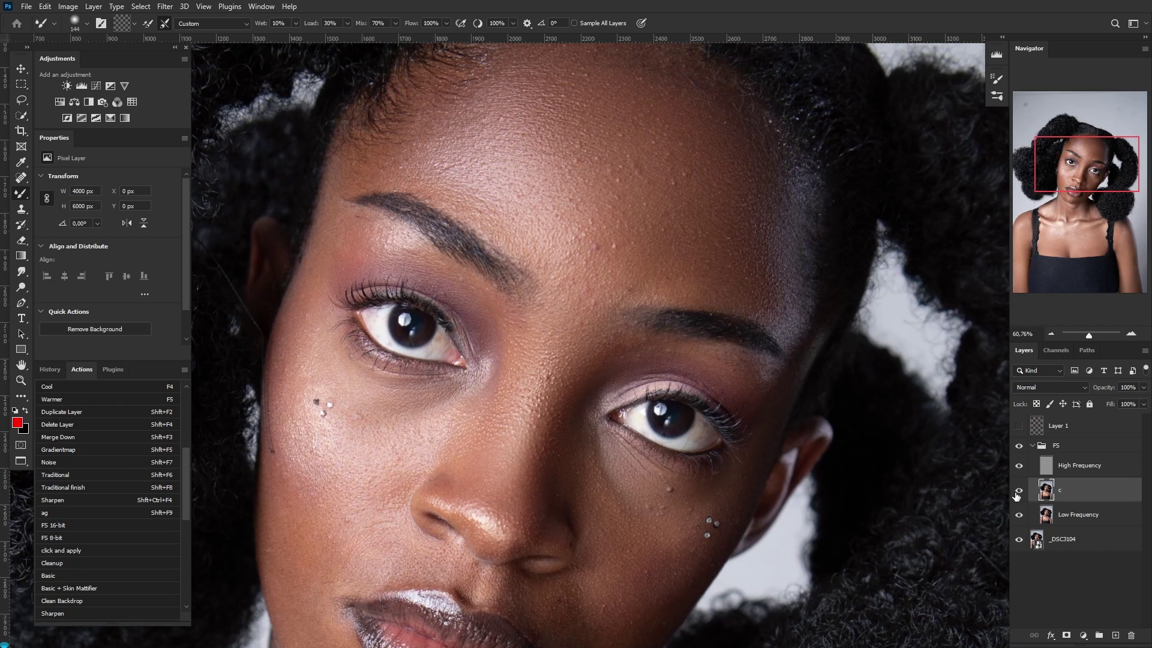
pyautogui.click(1019, 467)
pyautogui.click(1018, 468)
pyautogui.click(1019, 491)
pyautogui.click(1020, 492)
pyautogui.click(1020, 492)
pyautogui.click(1020, 492)
pyautogui.scroll(-3, 710, 378)
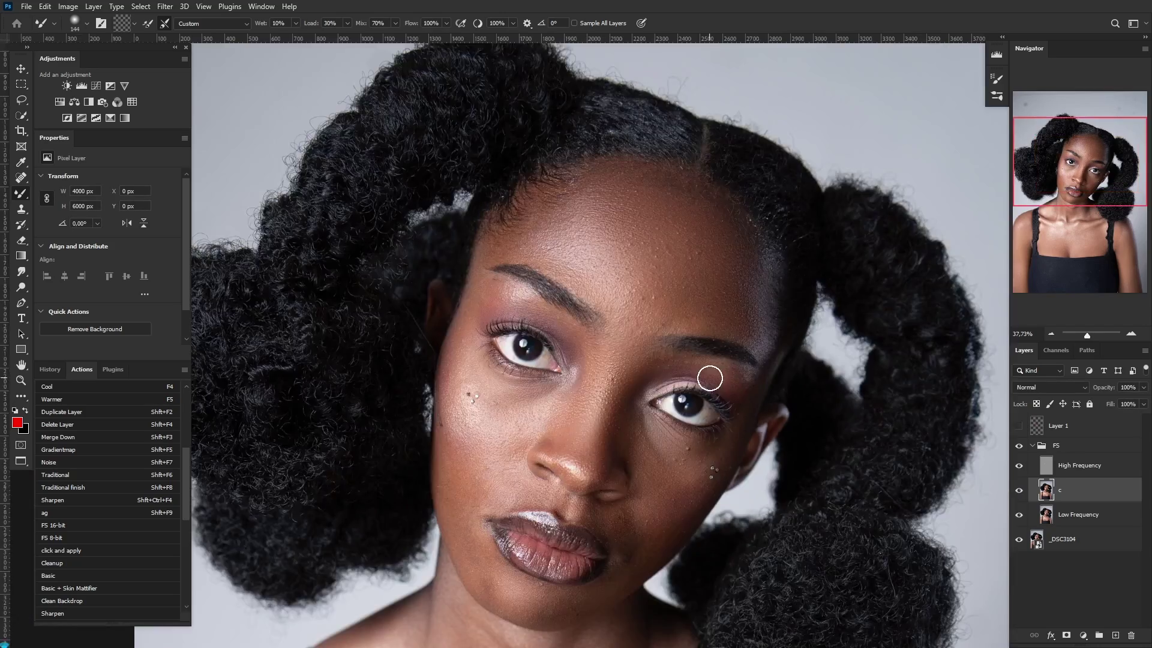
pyautogui.scroll(-2, 674, 429)
pyautogui.scroll(4, 674, 429)
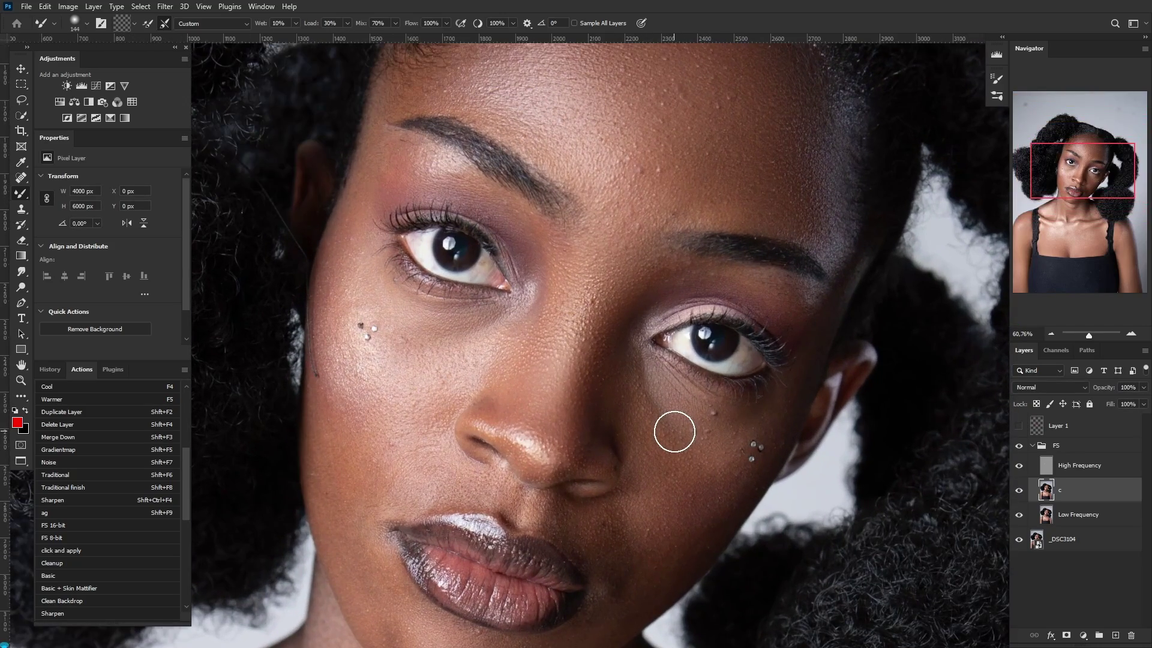
# - Hide the High Frequency layer and smooth the under-eye area and cheek on the lit side of the face, enlarging the tip to 182 pixels
pyautogui.moveTo(674, 432); pyautogui.dragTo(712, 431)
pyautogui.click(1019, 427)
pyautogui.click(1018, 467)
pyautogui.click(1019, 426)
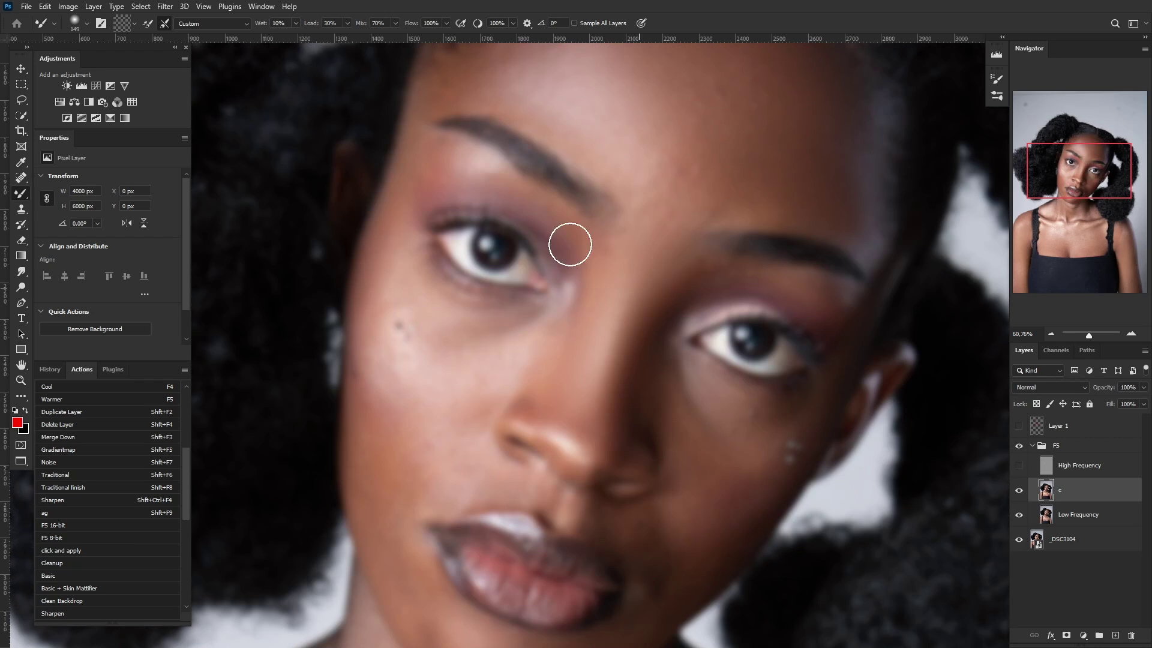
pyautogui.press('[')
pyautogui.press(']')
pyautogui.press(']')
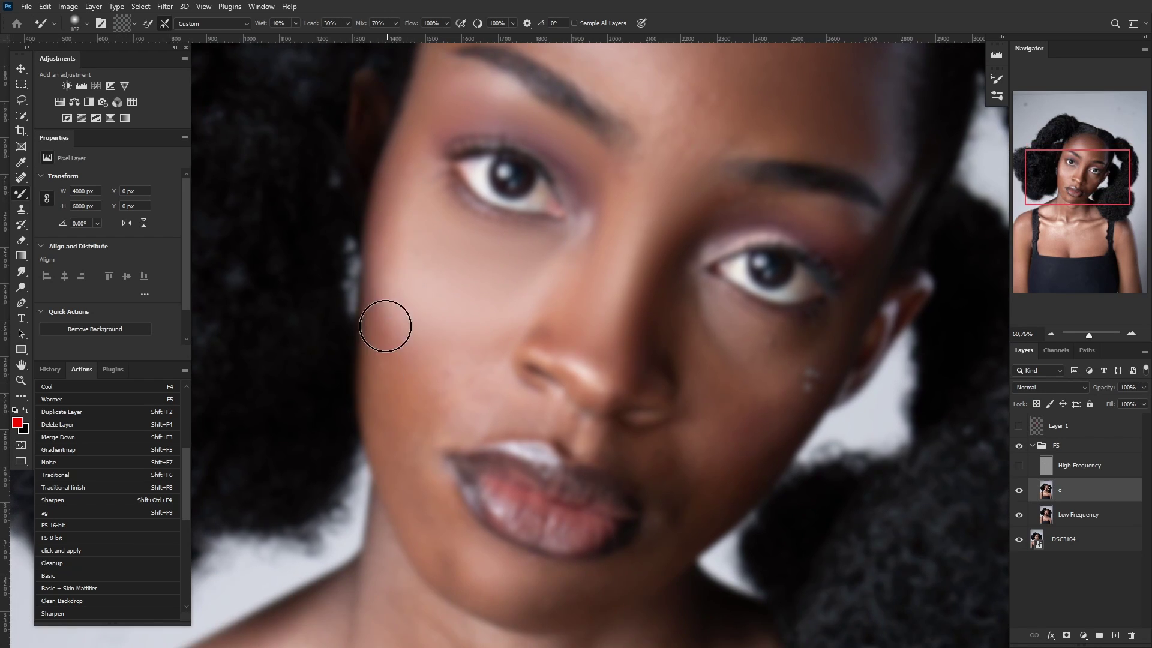
# - Smooth the skin under the eye on the shaded side of the face with a Mixer Brush tip of 140 to 158 pixels
pyautogui.click(1019, 425)
pyautogui.click(1019, 466)
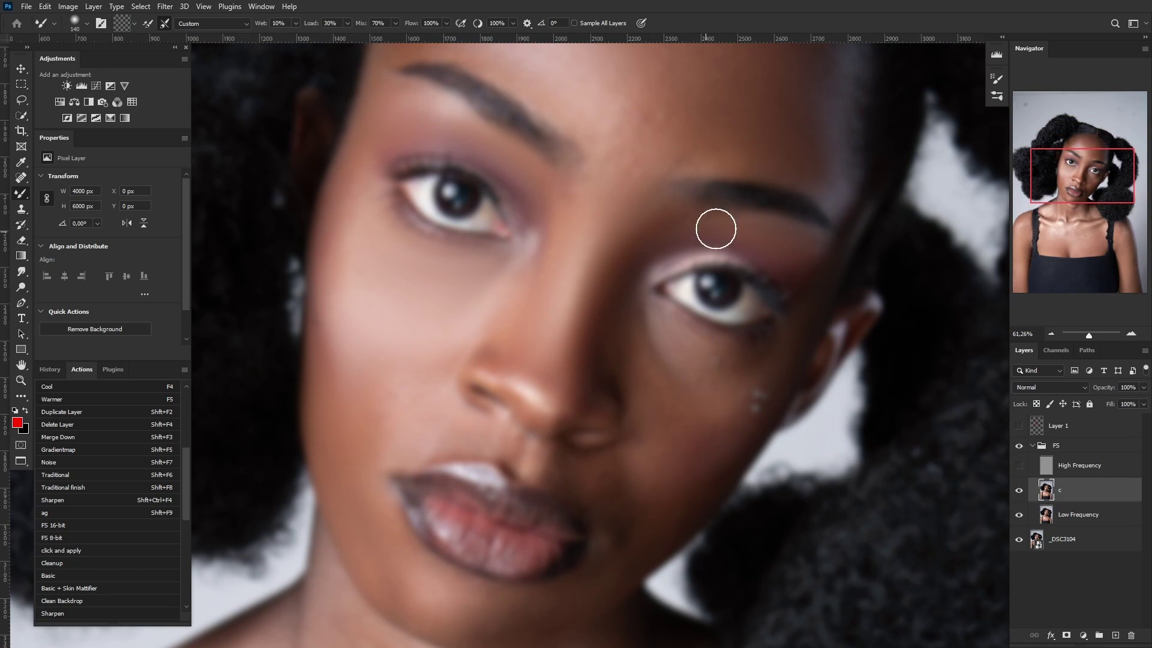
pyautogui.moveTo(730, 366)
pyautogui.mouseDown()
pyautogui.moveTo(690, 360)
pyautogui.moveTo(715, 342)
pyautogui.mouseUp()
pyautogui.rightClick(680, 375)
pyautogui.rightClick(801, 327)
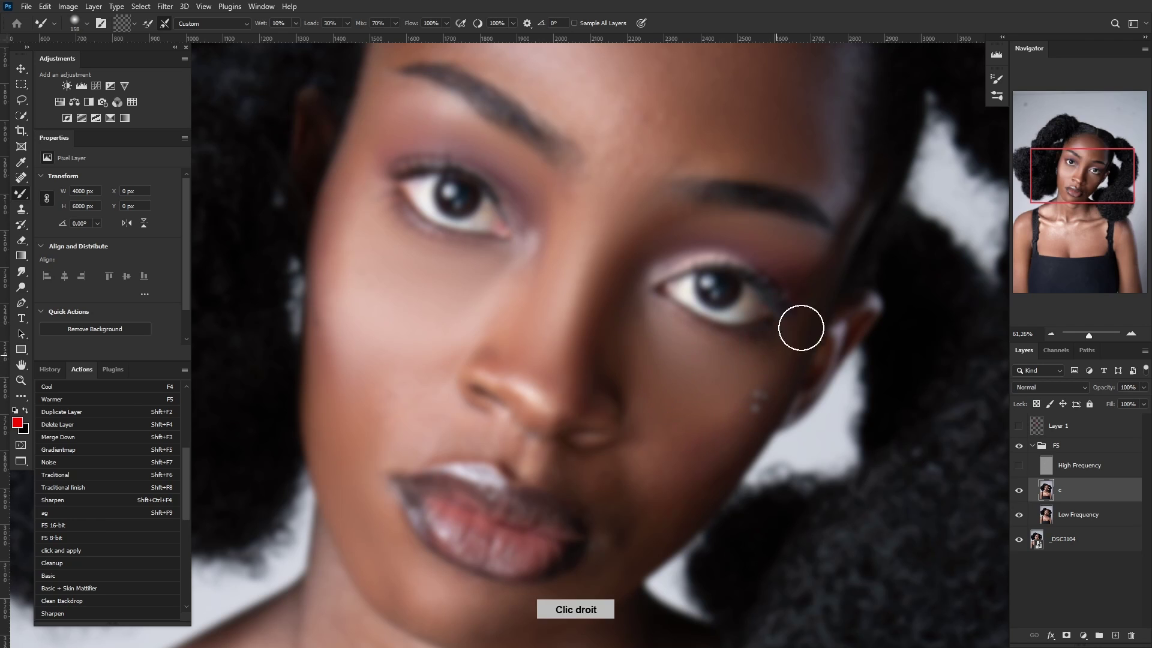
# - Smooth the skin beside the mouth and along the jaw with the Mixer Brush, and show the High Frequency layer again
pyautogui.scroll(-3, 636, 372)
pyautogui.rightClick(620, 411)
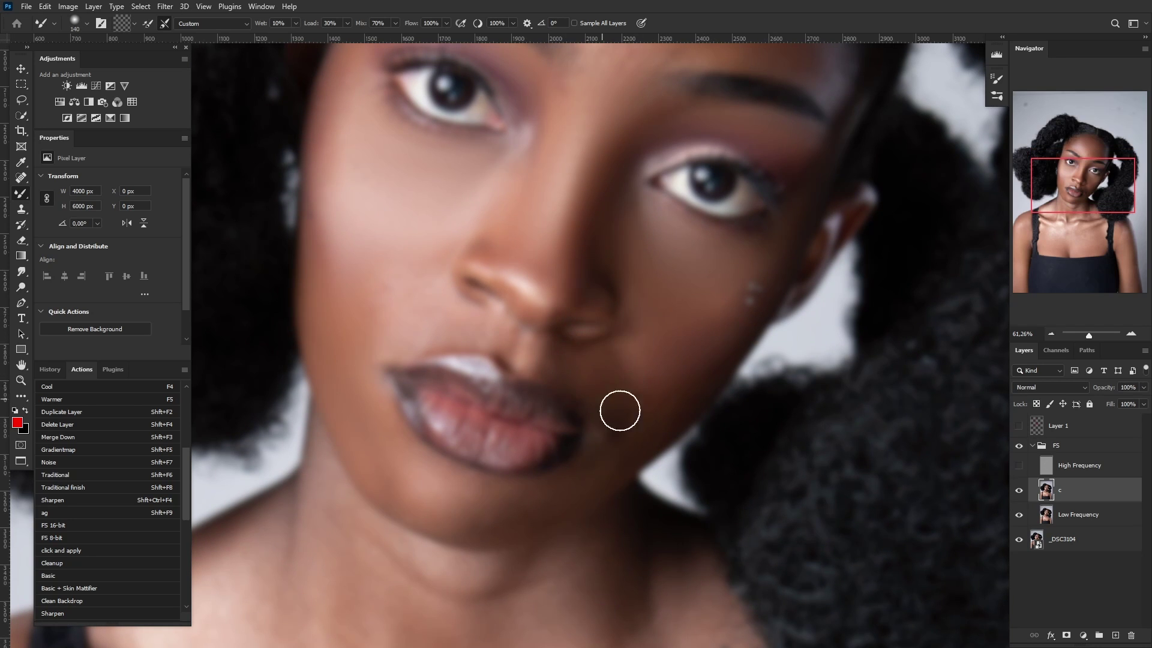
pyautogui.scroll(-1, 607, 381)
pyautogui.rightClick(627, 378)
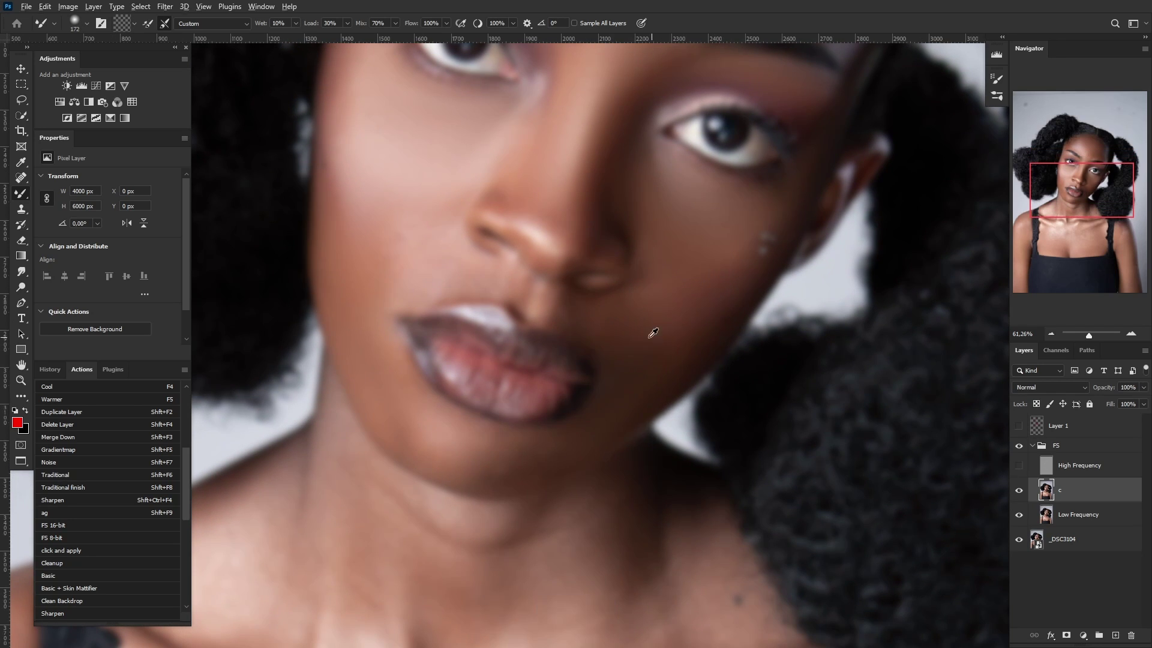
pyautogui.keyDown('alt'); pyautogui.rightClick(575, 441); pyautogui.keyUp('alt')
pyautogui.click(1019, 465)
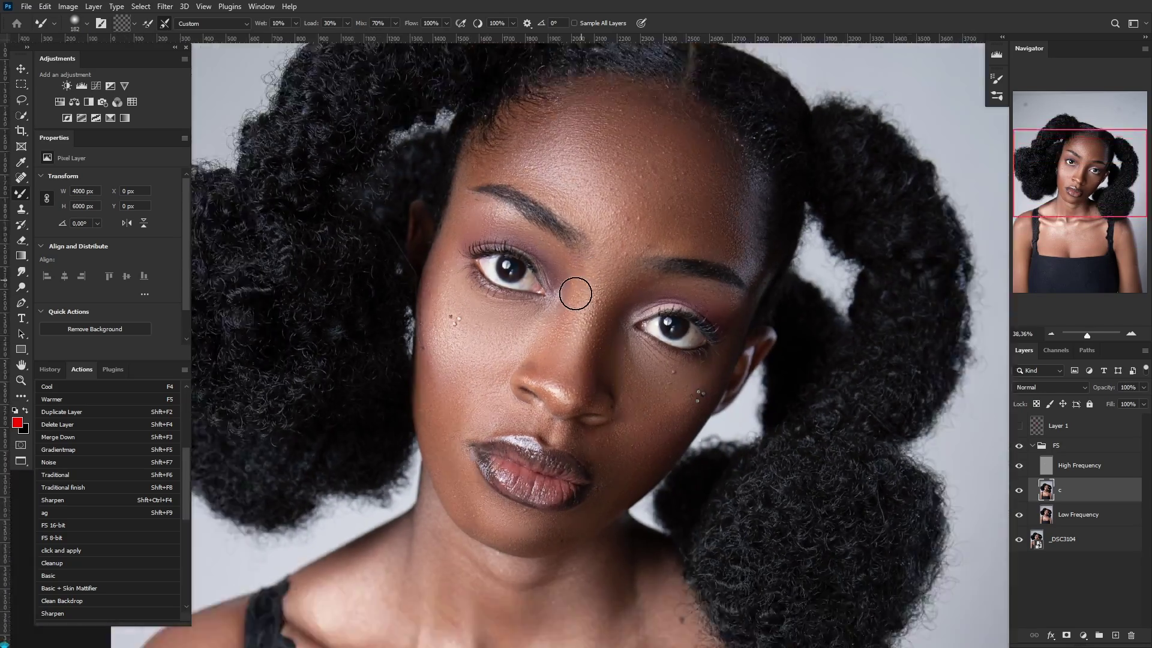
# - Switch to the Clone Stamp, duplicate the High Frequency layer, and clip the copy to the original
pyautogui.scroll(3, 471, 398)
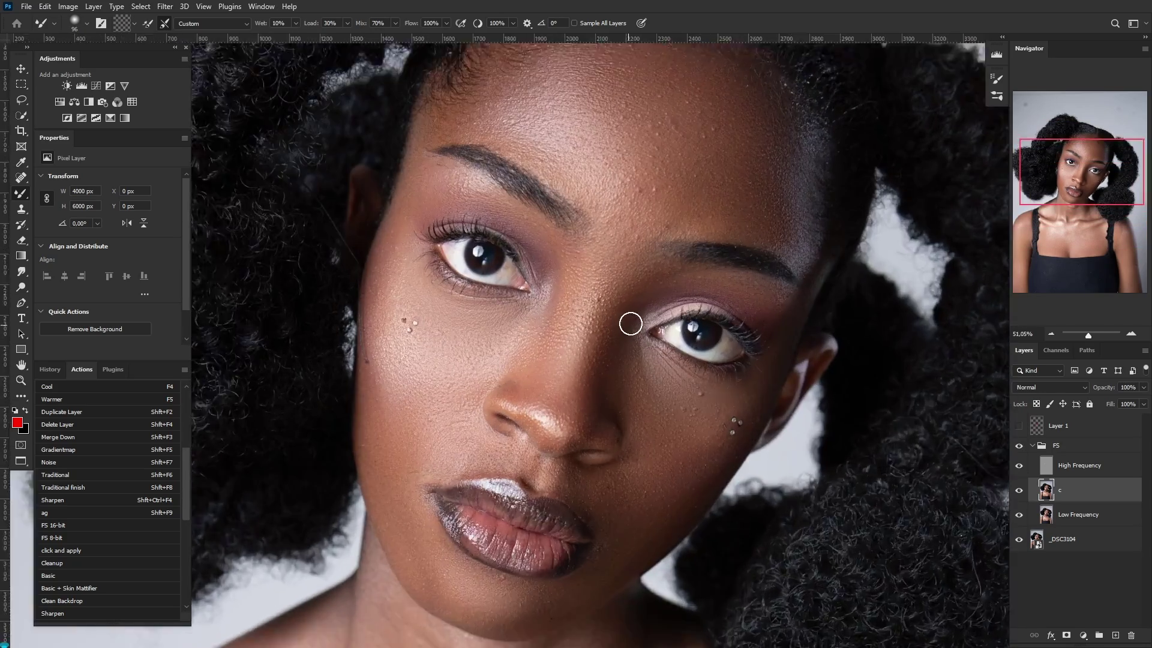
pyautogui.scroll(2, 630, 322)
pyautogui.press('s')
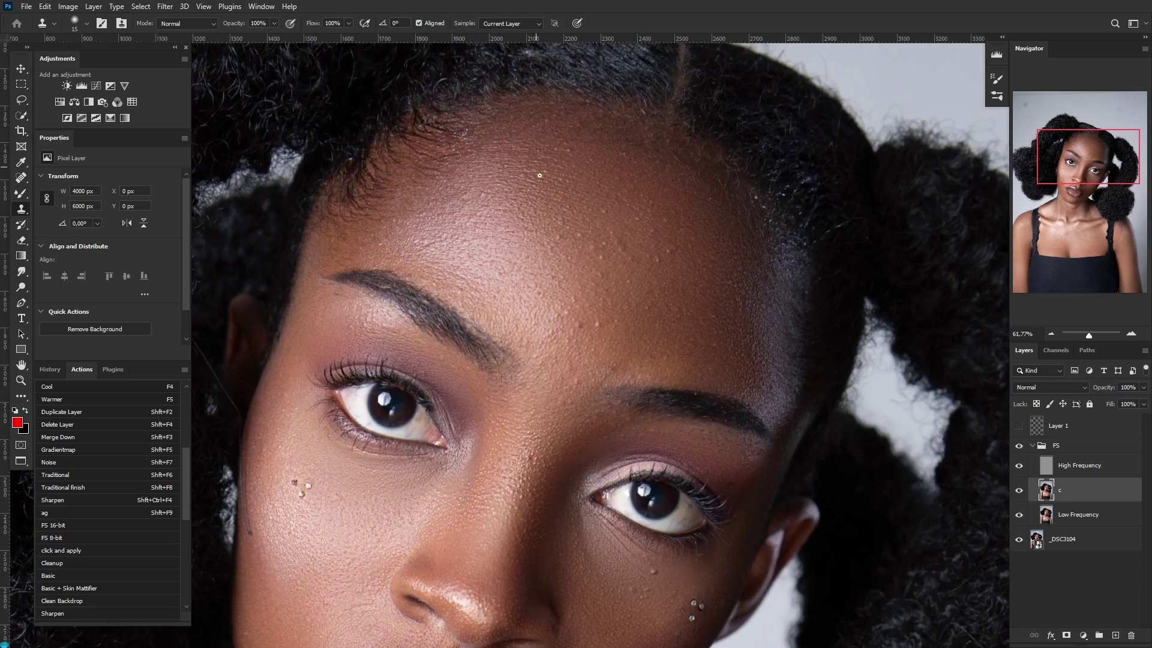
pyautogui.click(1049, 469)
pyautogui.hotkey('ctrl', 'j')
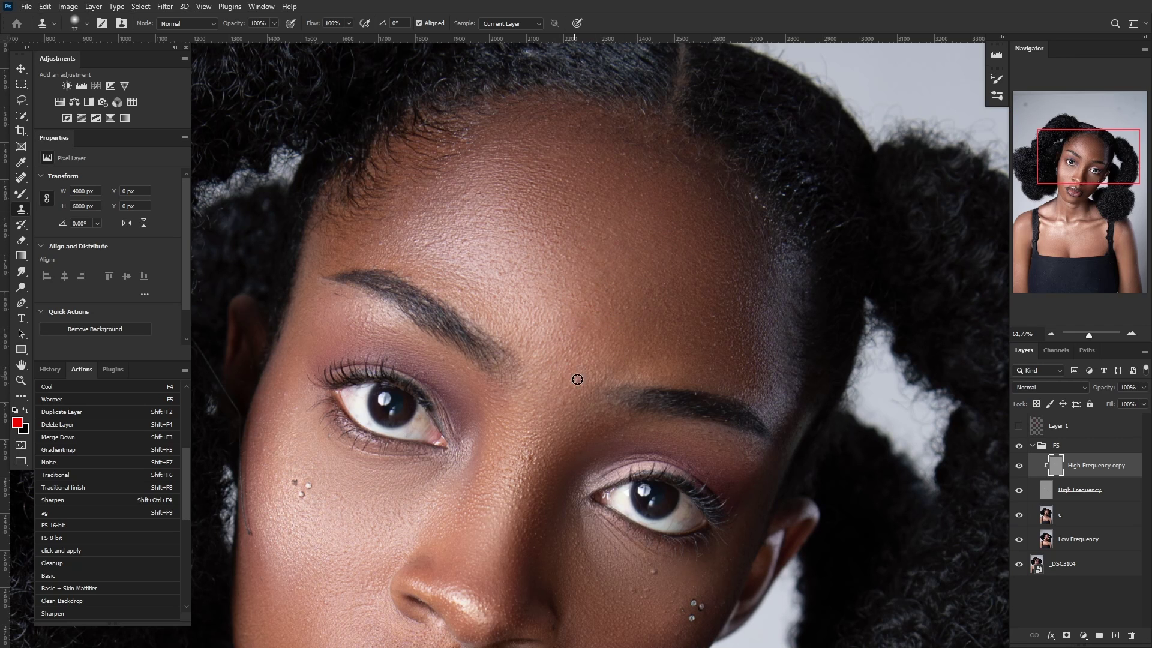
# - Clone out the small bumps on the face on the High Frequency copy with a 37-pixel Clone Stamp, and select layer c
pyautogui.scroll(-3, 613, 370)
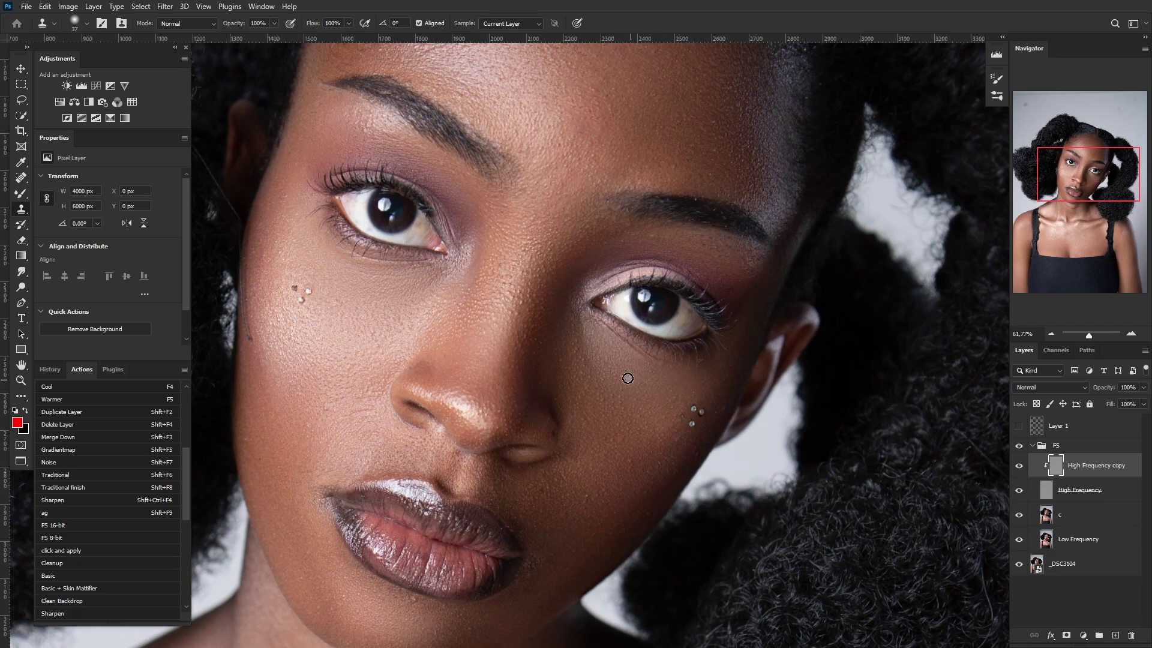
pyautogui.scroll(-1, 568, 416)
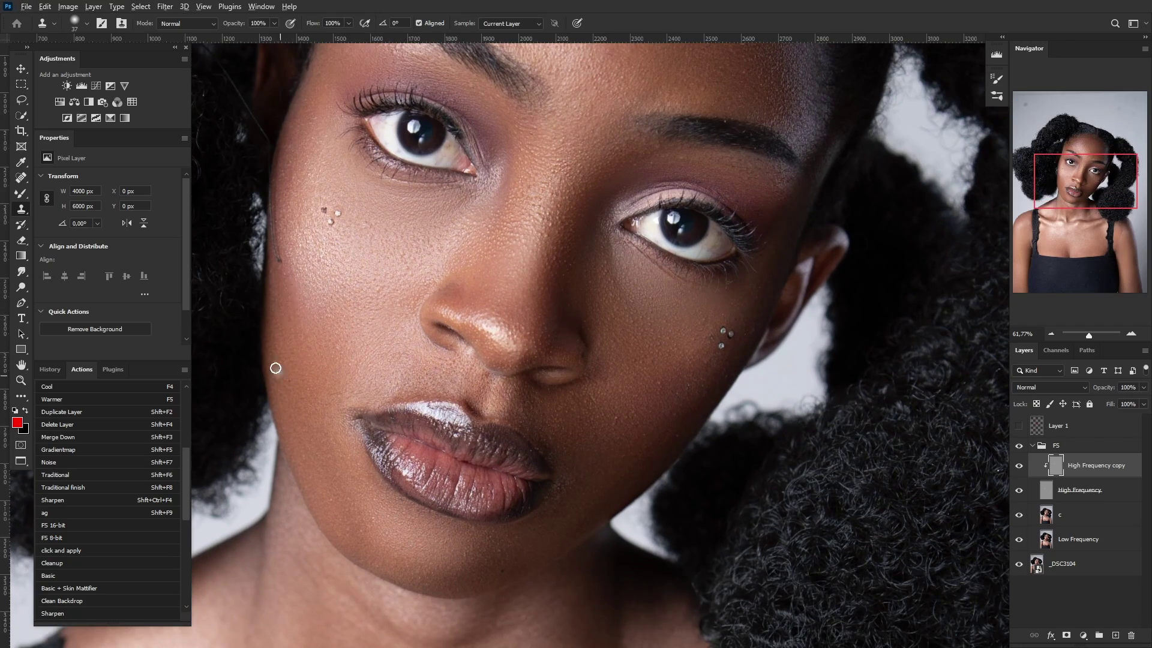
pyautogui.scroll(2, 275, 368)
pyautogui.click(1080, 515)
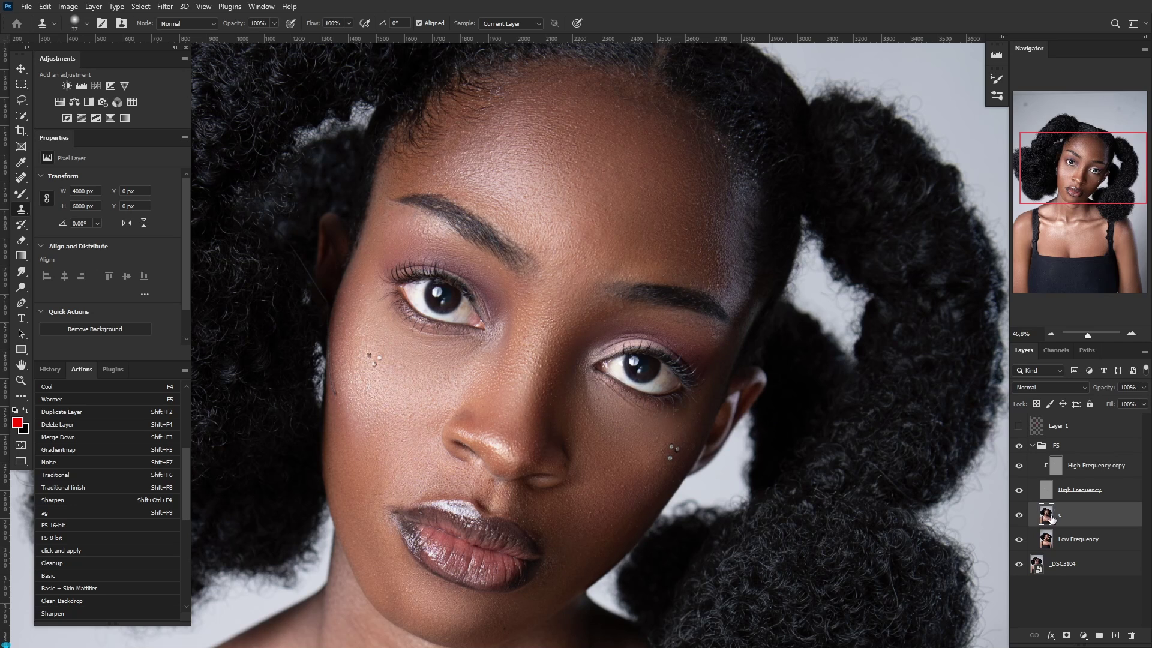
# - Switch to the Mixer Brush and briefly show Layer 1 to check the red stroke-direction guides on the face
pyautogui.press('b')
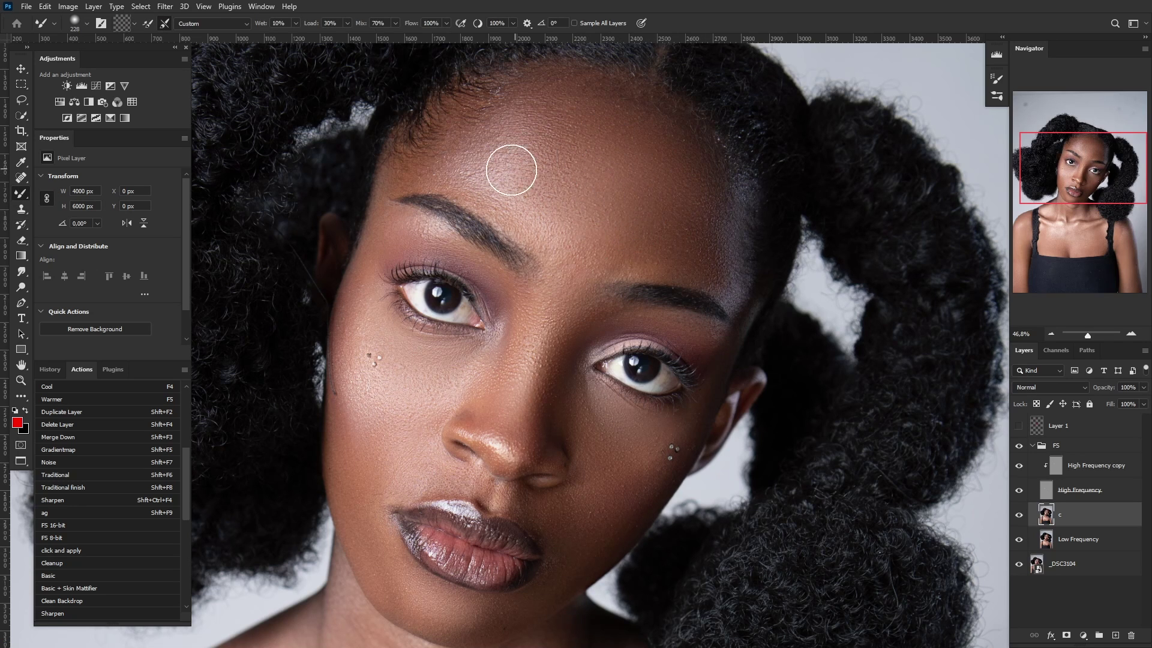
pyautogui.scroll(-3, 594, 301)
pyautogui.scroll(3, 641, 168)
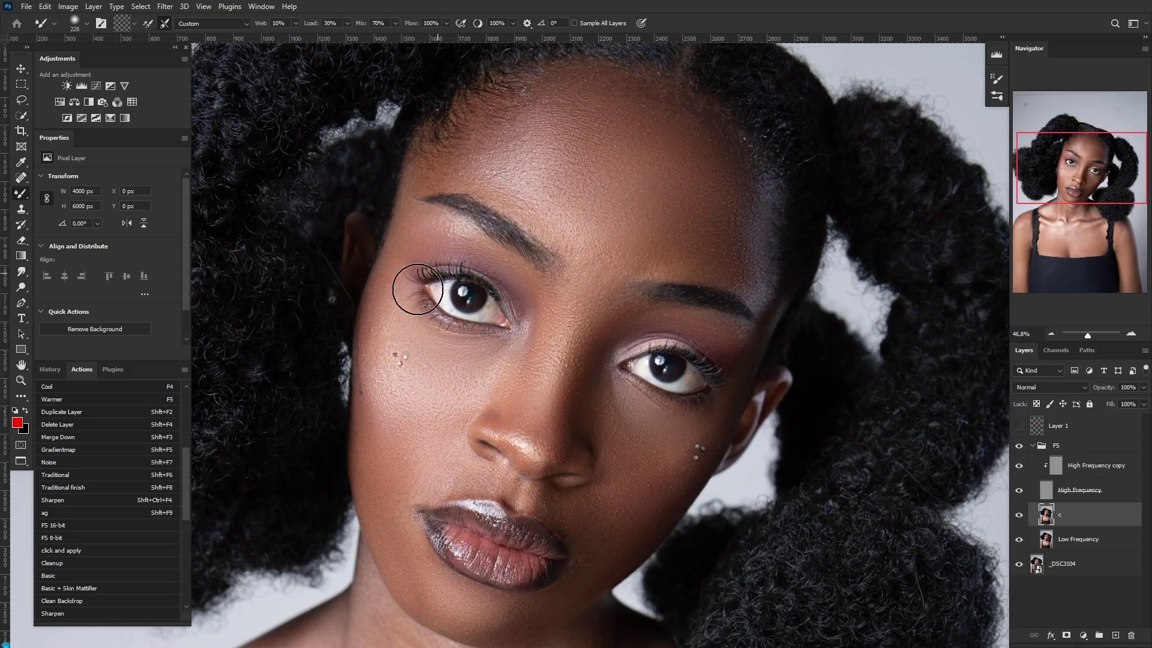
pyautogui.click(1020, 426)
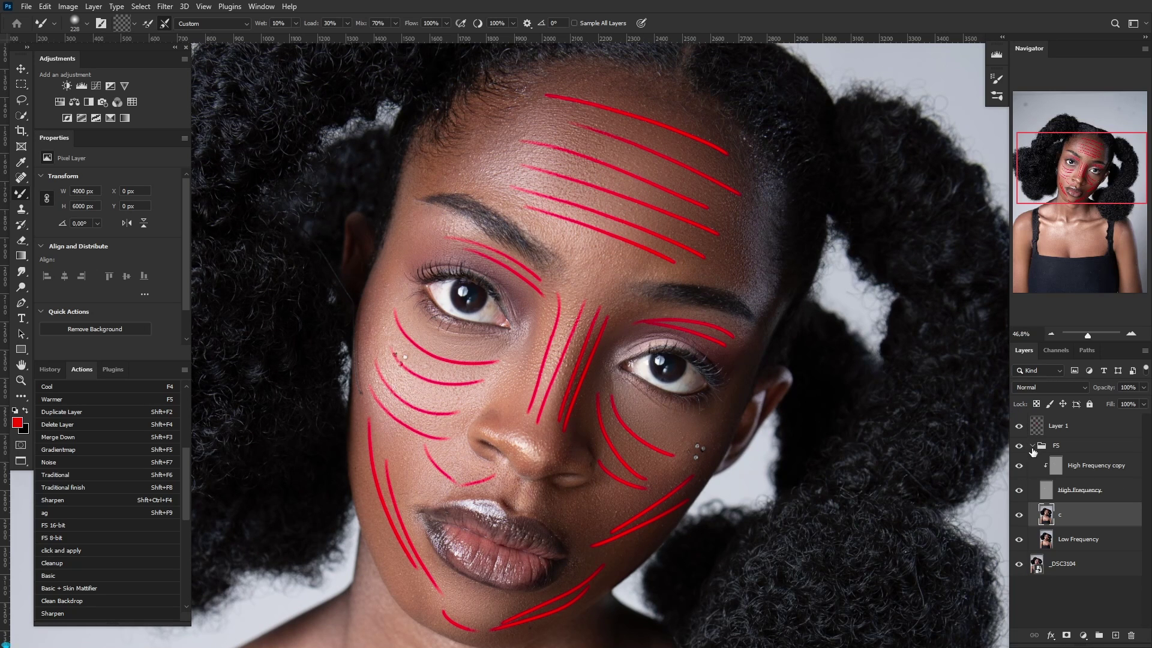
pyautogui.click(1019, 428)
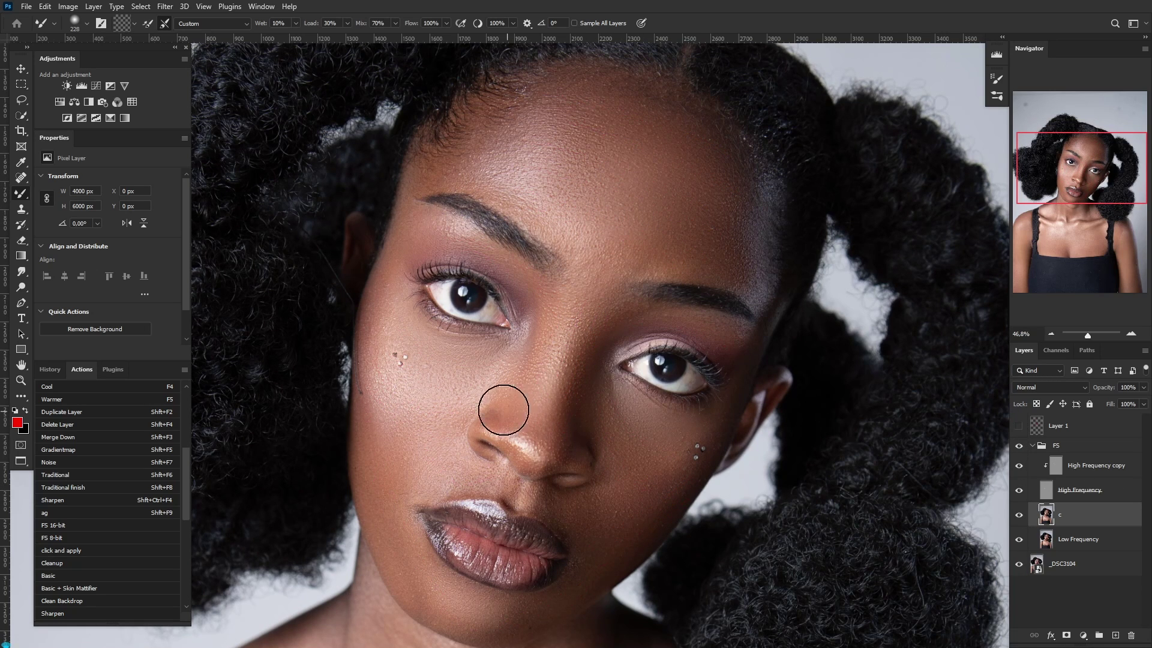
# - Compare the skin tones with and without the Mixer Brush smoothing on layer c, leaving the layer visible
pyautogui.click(1020, 516)
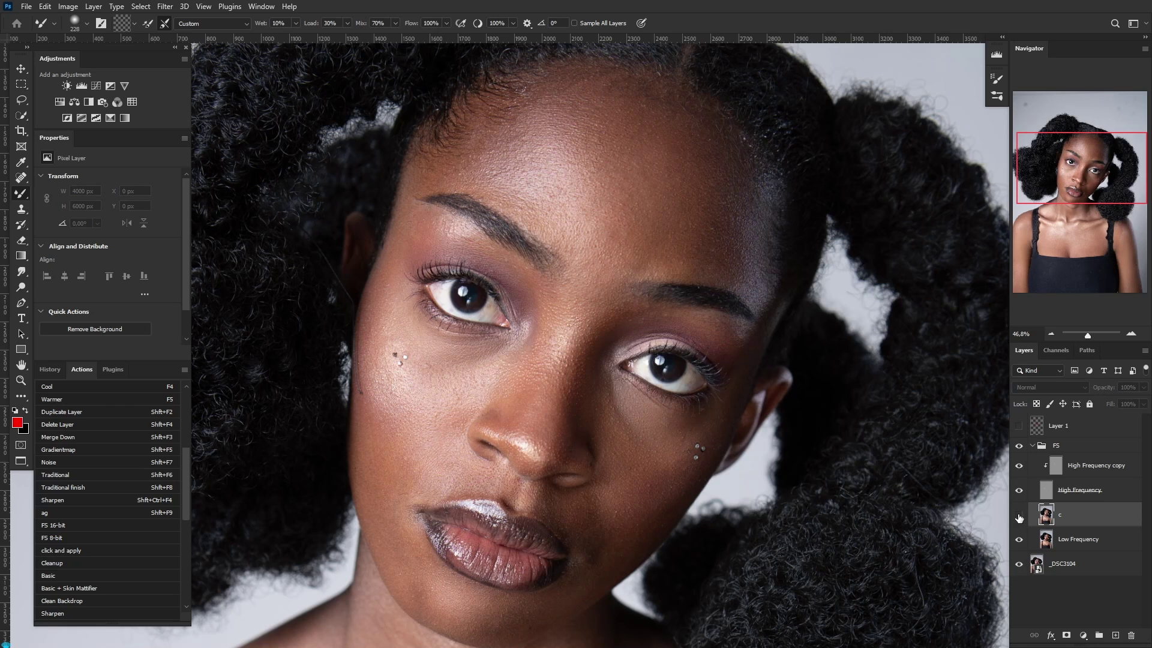
pyautogui.click(1019, 516)
pyautogui.click(1020, 516)
pyautogui.click(1019, 516)
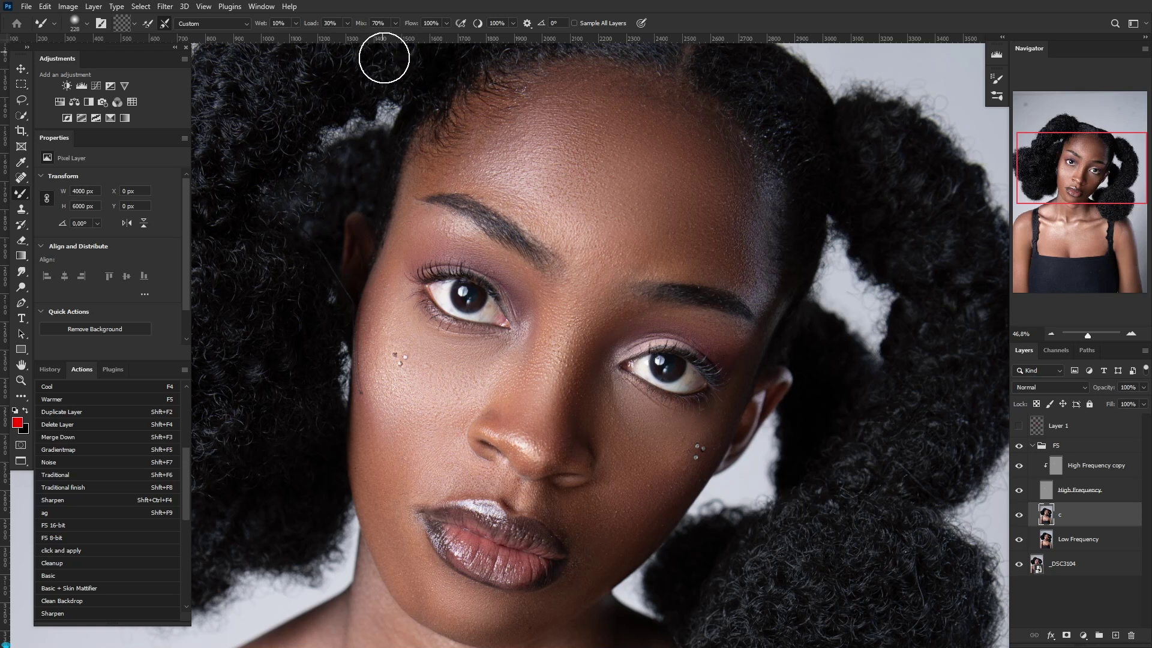
pyautogui.moveTo(349, 126); pyautogui.dragTo(344, 146)
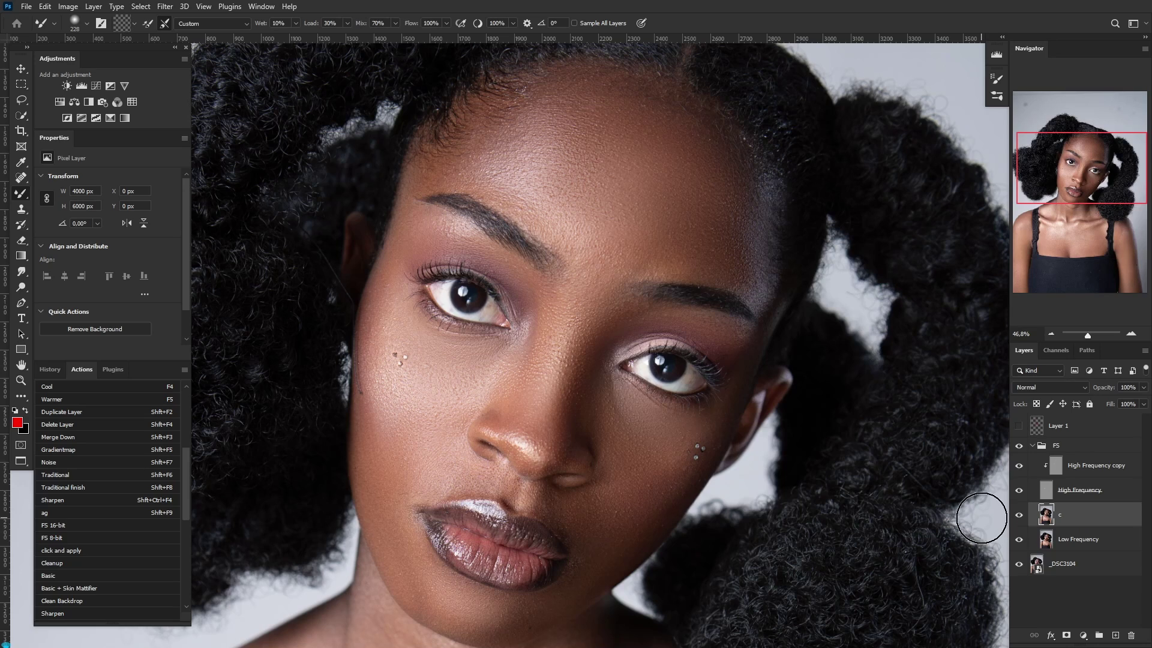
# - Compare the skin texture up close with and without the High Frequency copy, leaving the layer visible
pyautogui.scroll(3, 587, 258)
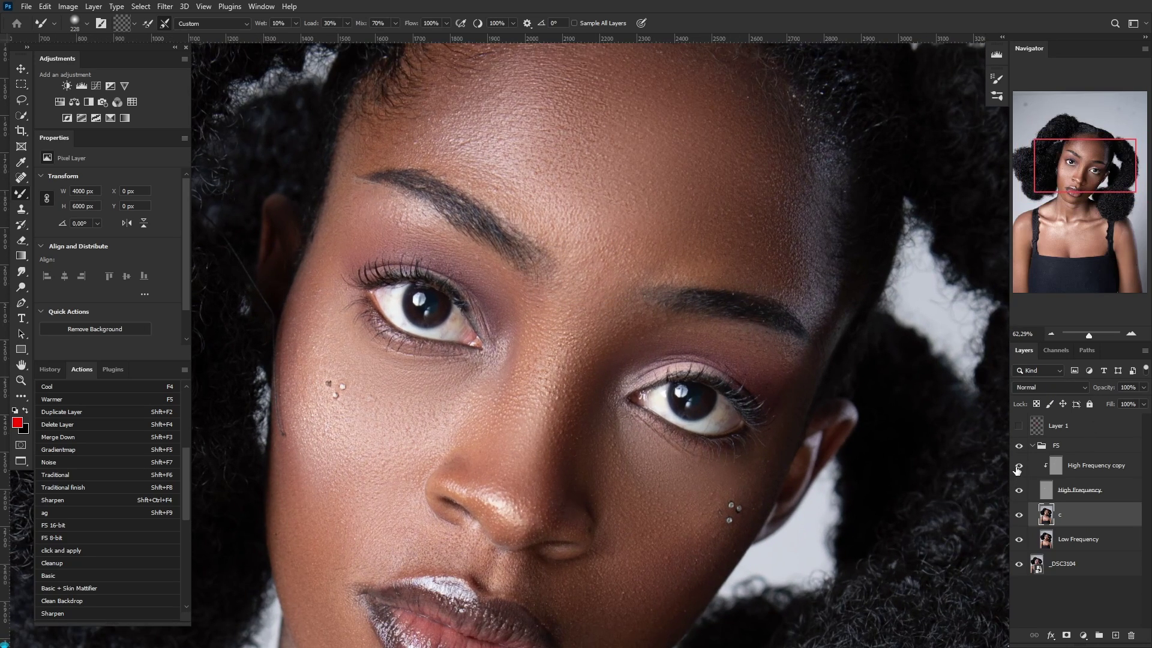
pyautogui.click(1018, 466)
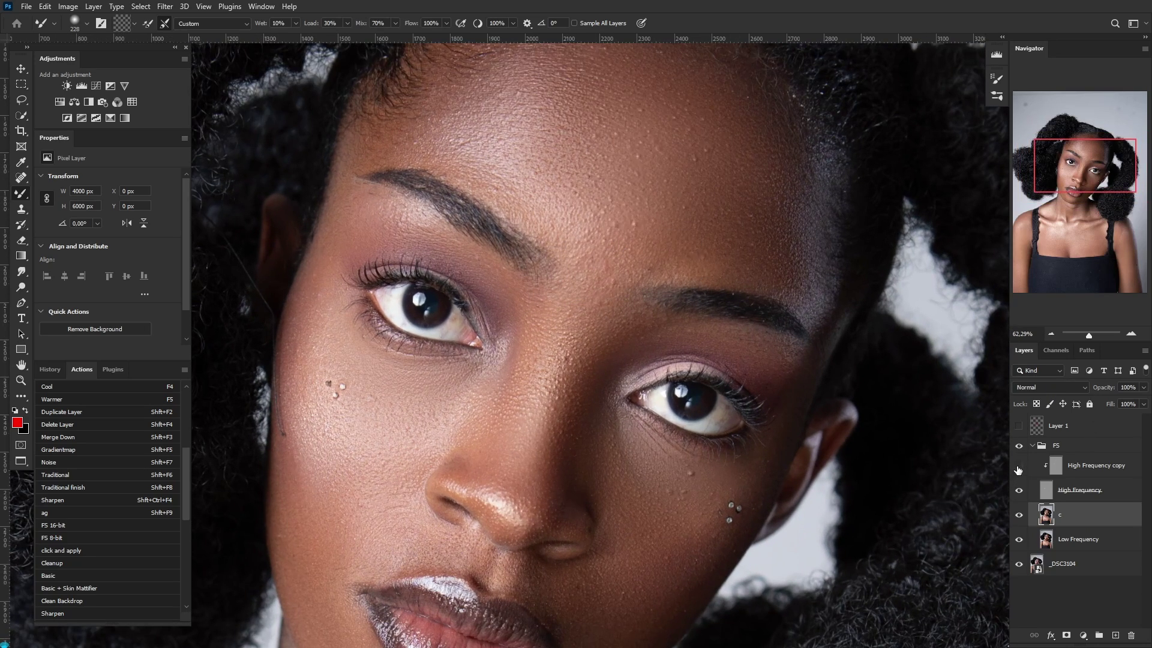
pyautogui.click(1018, 467)
pyautogui.click(1019, 471)
pyautogui.click(1018, 470)
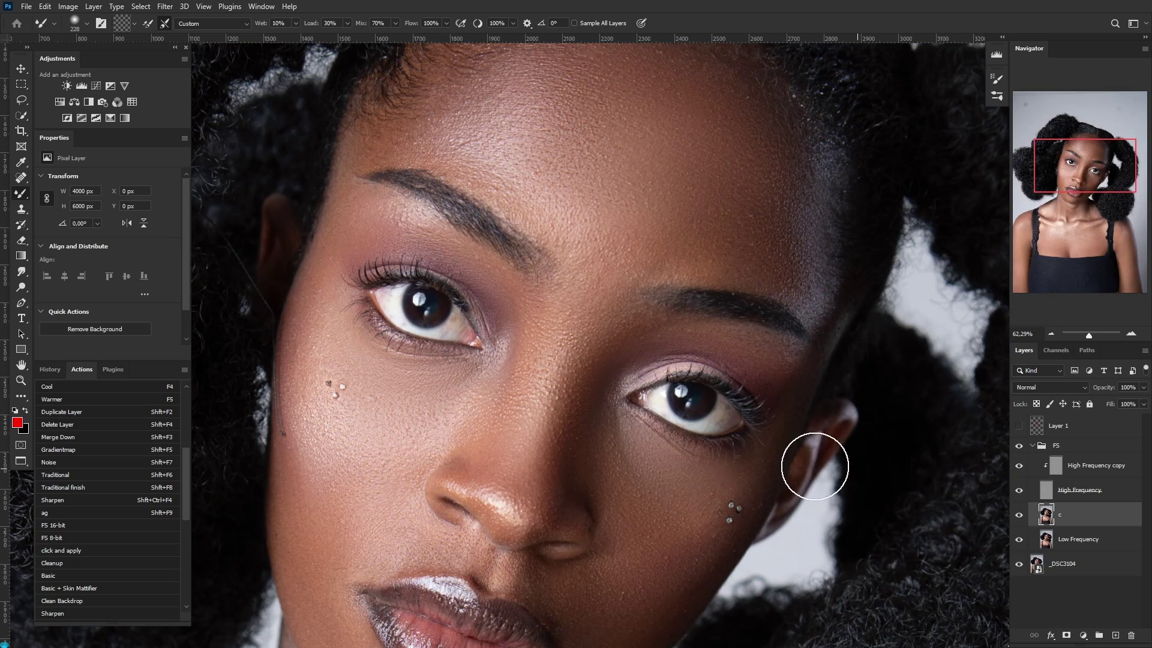
# - Check the tonal transitions across the whole face again by toggling layer c off and on, keeping it shown
pyautogui.scroll(-3, 812, 463)
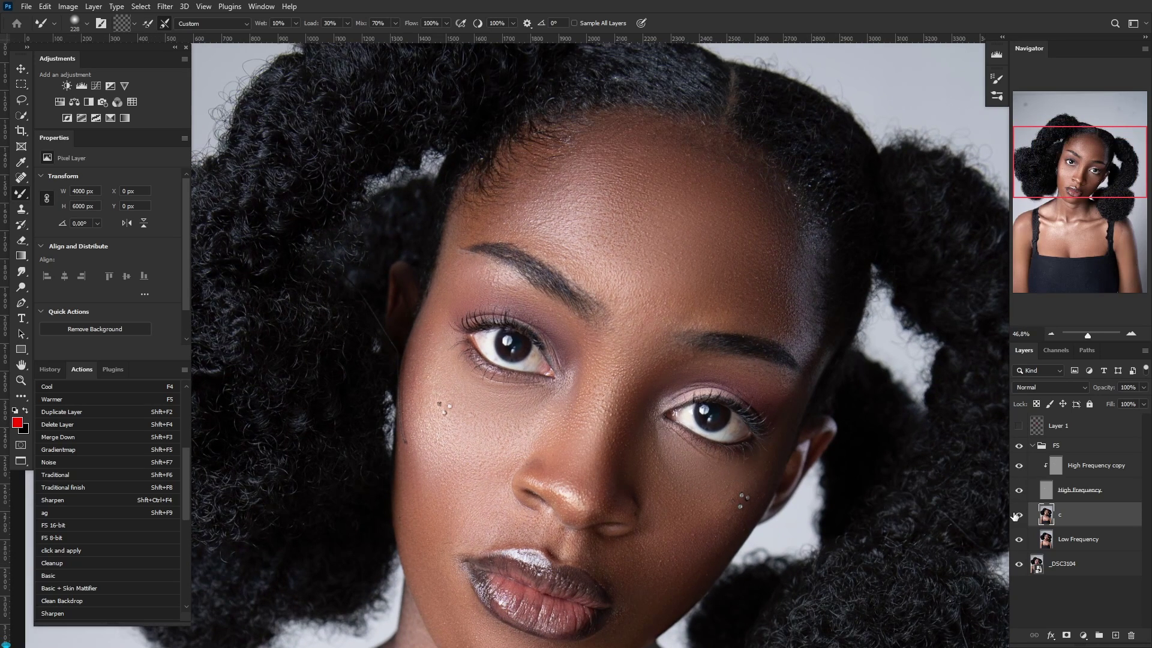
pyautogui.click(1018, 515)
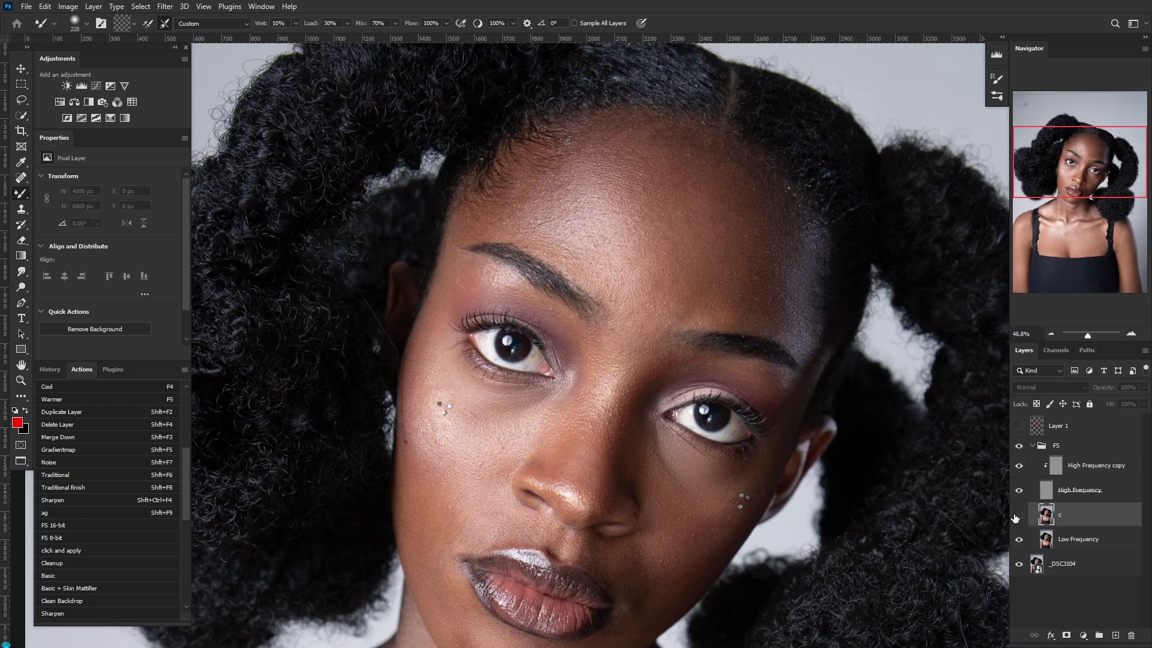
pyautogui.click(1018, 515)
pyautogui.click(1018, 514)
pyautogui.click(1018, 515)
pyautogui.scroll(2, 786, 437)
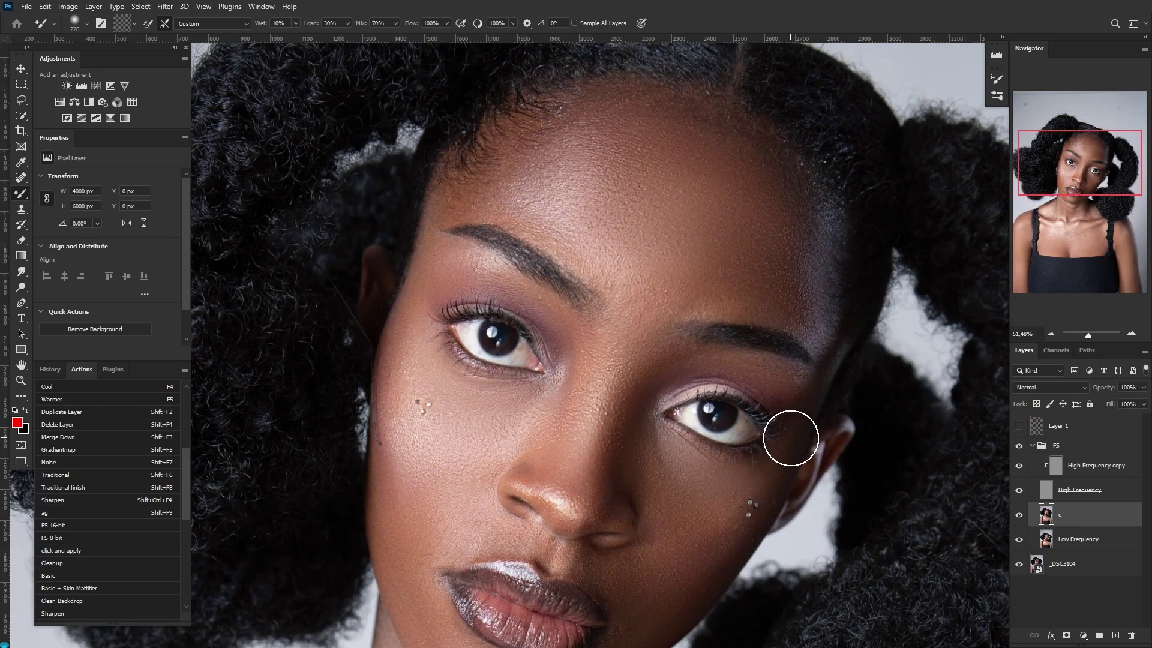